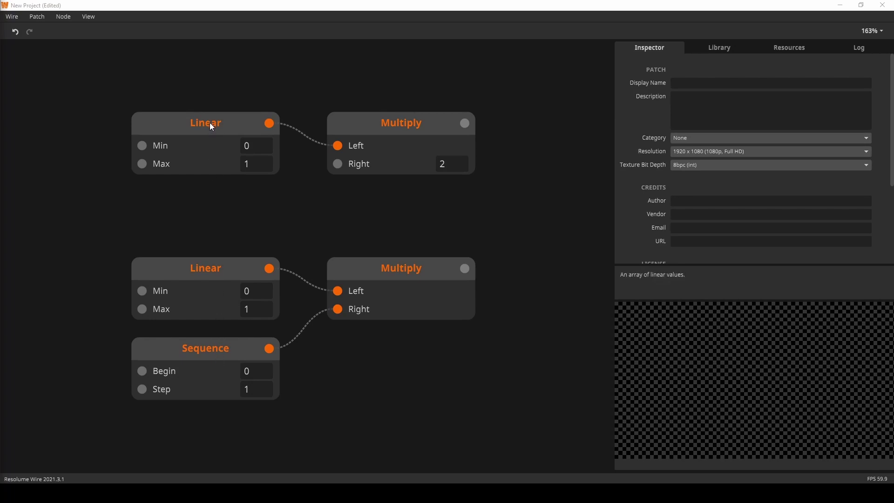
Inspect the output values of the Linear, Sequence and Multiply nodes in both example chains
mouse_move(267, 124)
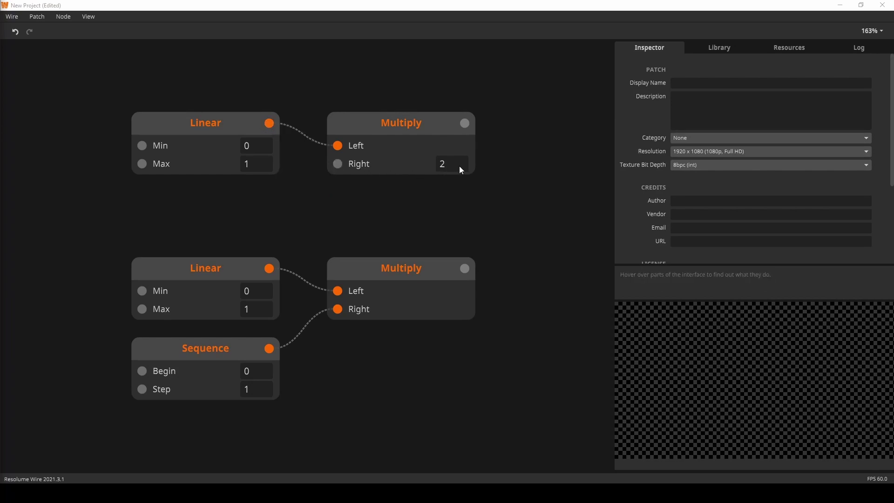
mouse_move(466, 126)
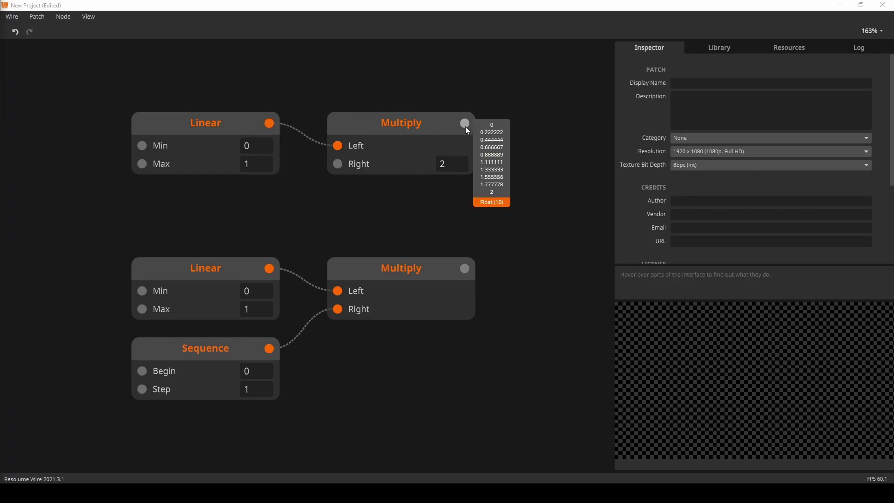
mouse_move(269, 271)
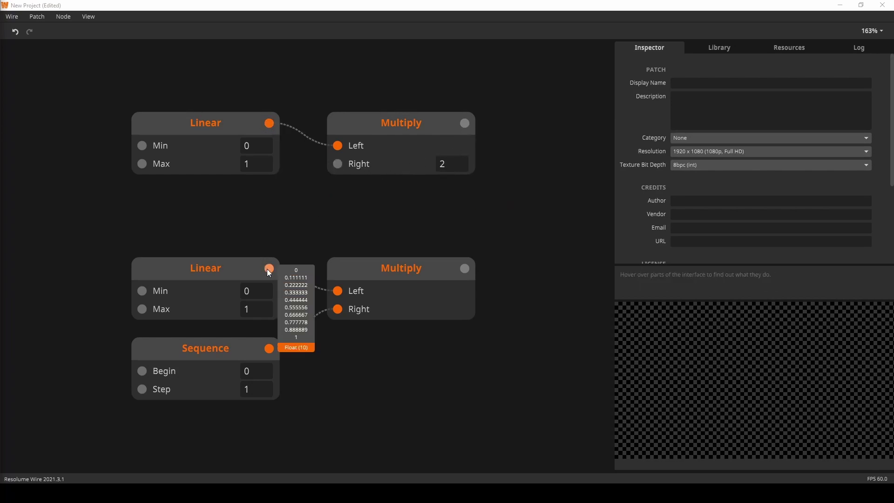
mouse_move(279, 349)
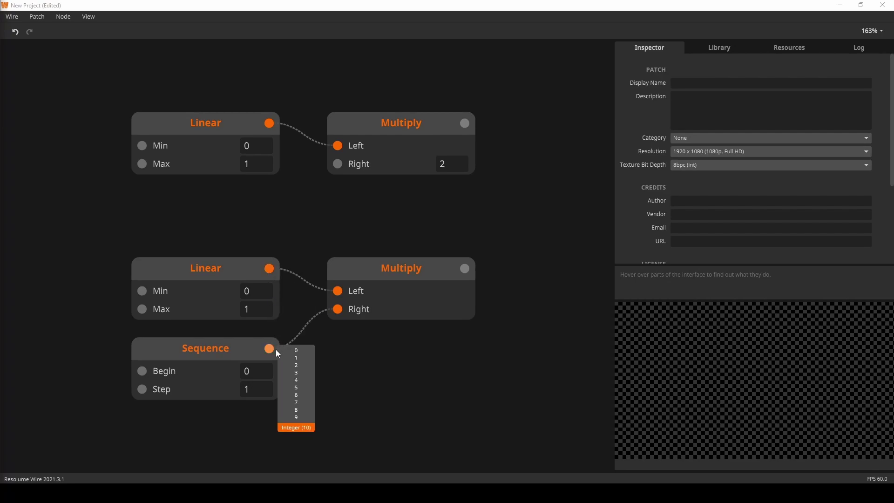
mouse_move(464, 270)
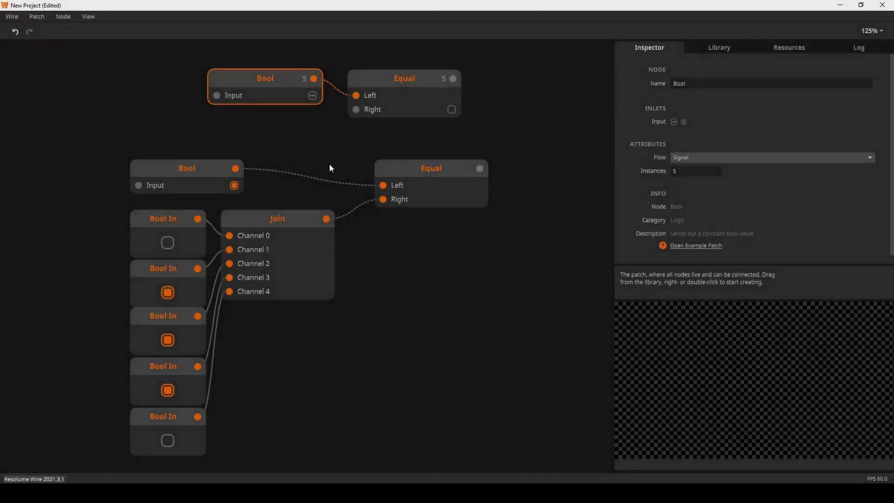
Inspect the upper Bool node's instance values and compare the inputs and outputs of both Equal nodes
mouse_move(314, 83)
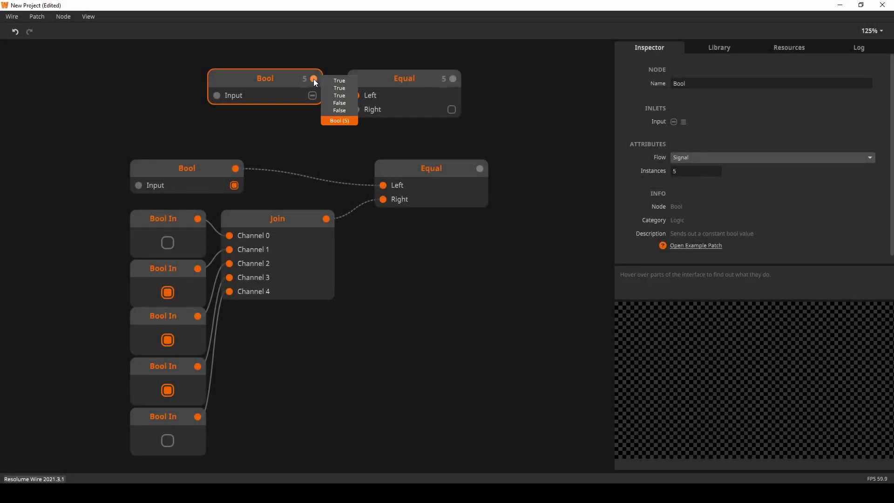
left_click(684, 123)
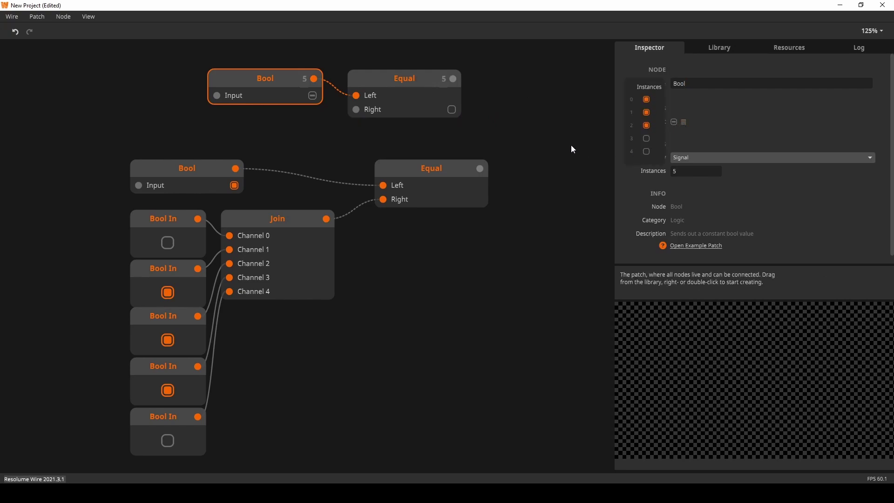
left_click(531, 139)
mouse_move(453, 82)
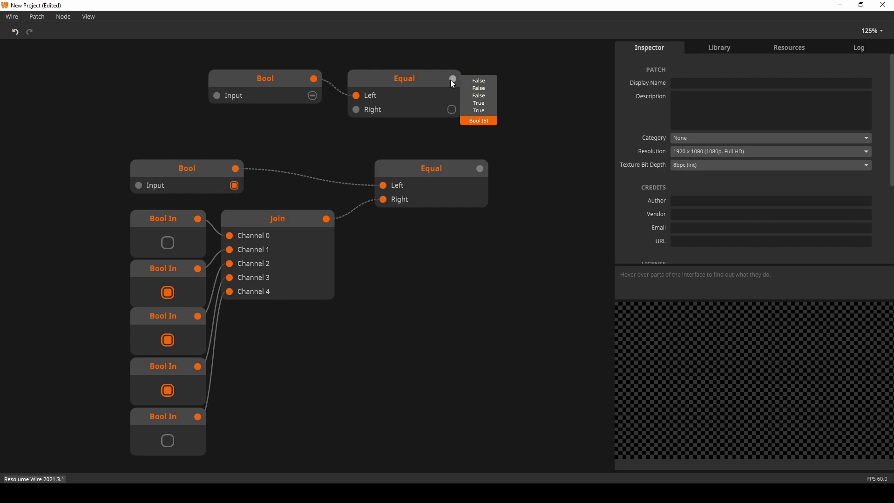
mouse_move(236, 170)
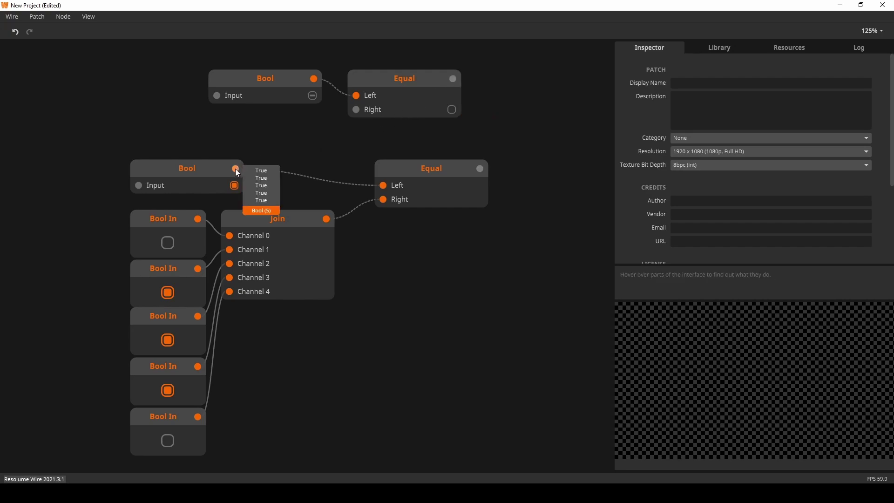
mouse_move(383, 187)
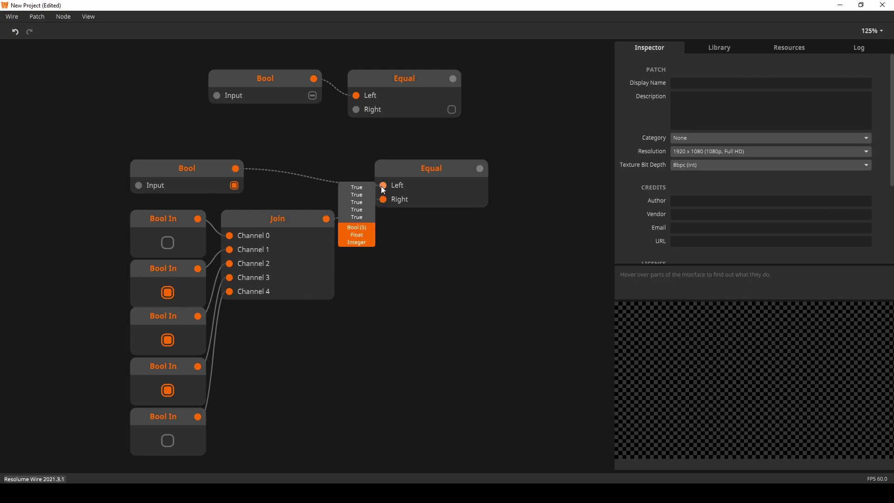
mouse_move(481, 173)
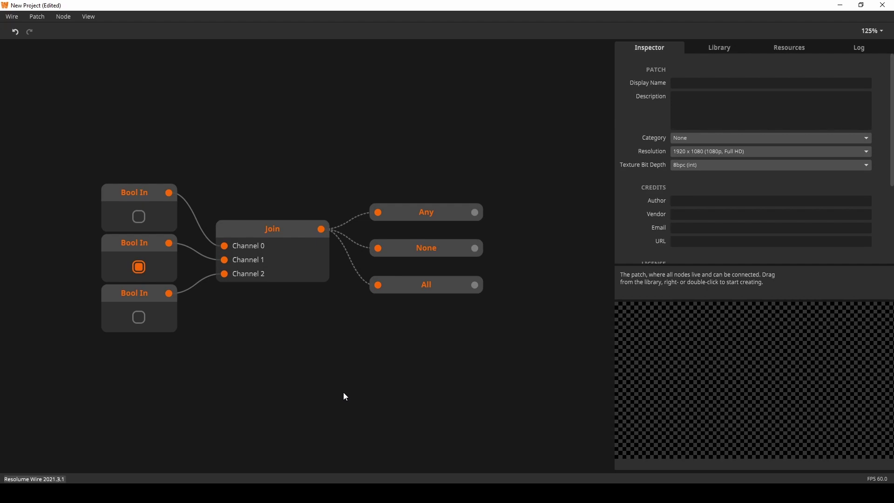
Examine the Any, None and All nodes fed by the Join node, including their output values
left_click(412, 246)
left_click(419, 281)
left_click(432, 217)
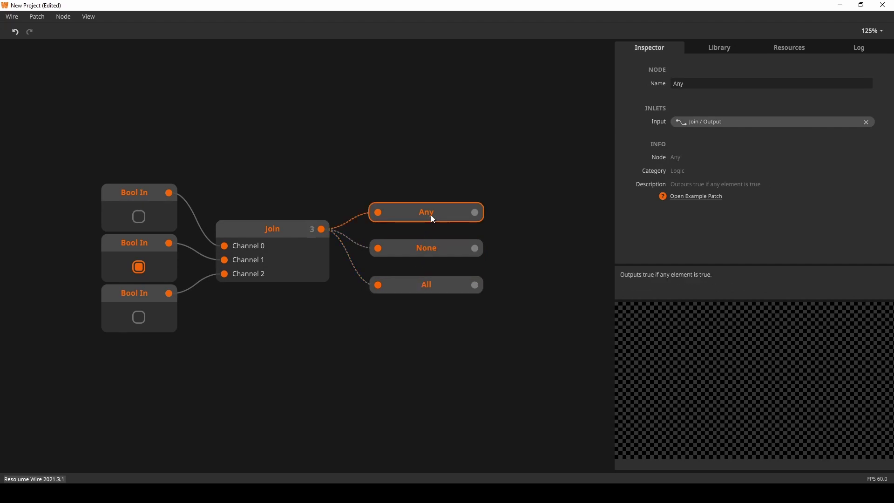
mouse_move(477, 284)
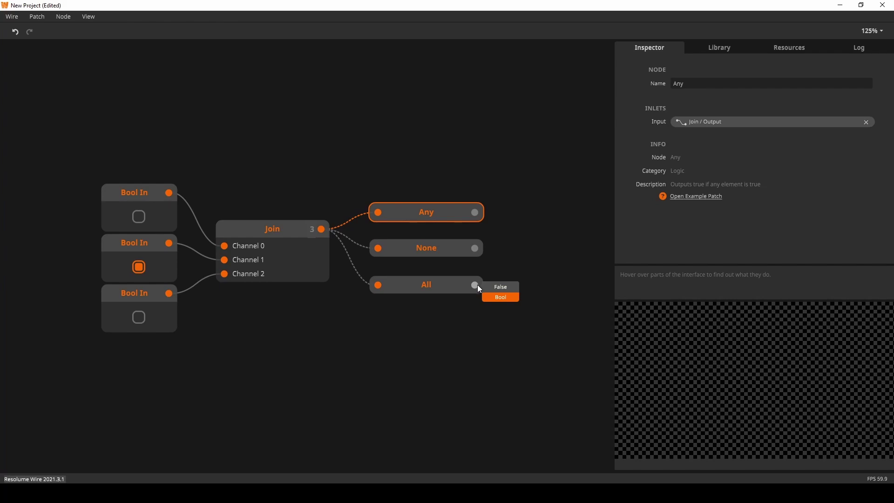
mouse_move(475, 254)
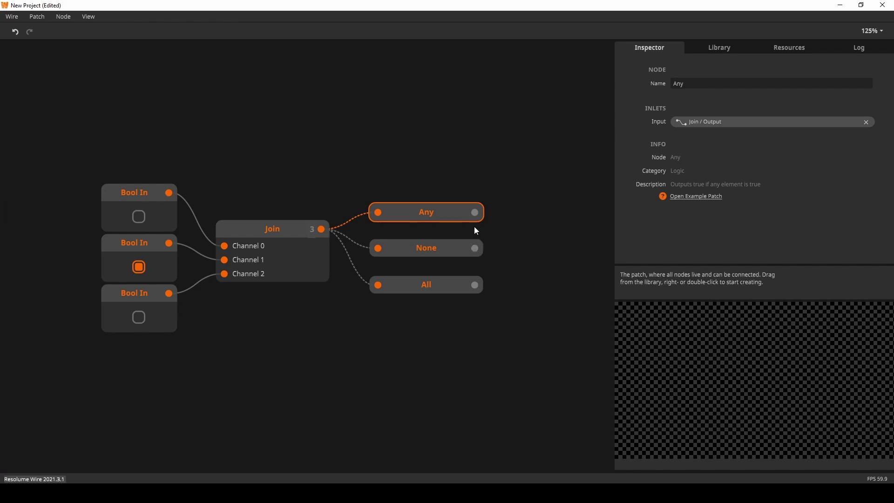
mouse_move(475, 216)
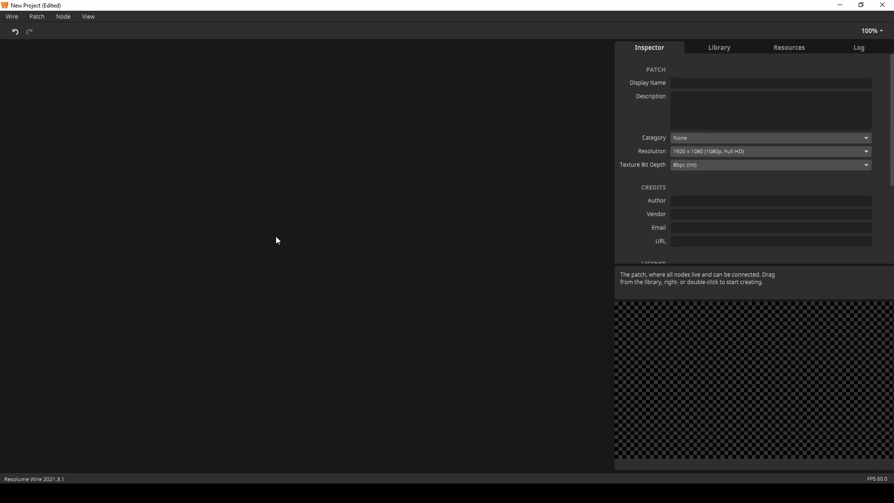
Add a Rectangle node and an Edge node, and connect the Rectangle's output to the Edge's input
double_click(245, 195)
type("rect")
left_click(314, 229)
double_click(359, 209)
type("edge")
left_click(382, 234)
left_click_drag(330, 202, 366, 216)
Add a Transform node after the Edge node and feed the Edge's output into it
left_click_drag(423, 213, 525, 226)
double_click(518, 218)
type("trans")
left_click(420, 243)
left_click_drag(550, 227, 503, 204)
Add a Pack node and place it directly below the Edge node
left_click_drag(247, 311, 433, 136)
double_click(264, 301)
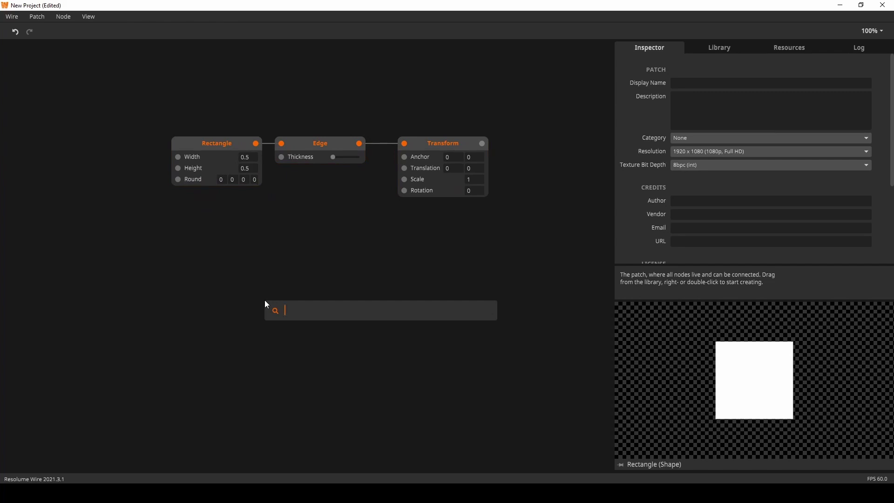
type("pack")
key("Return")
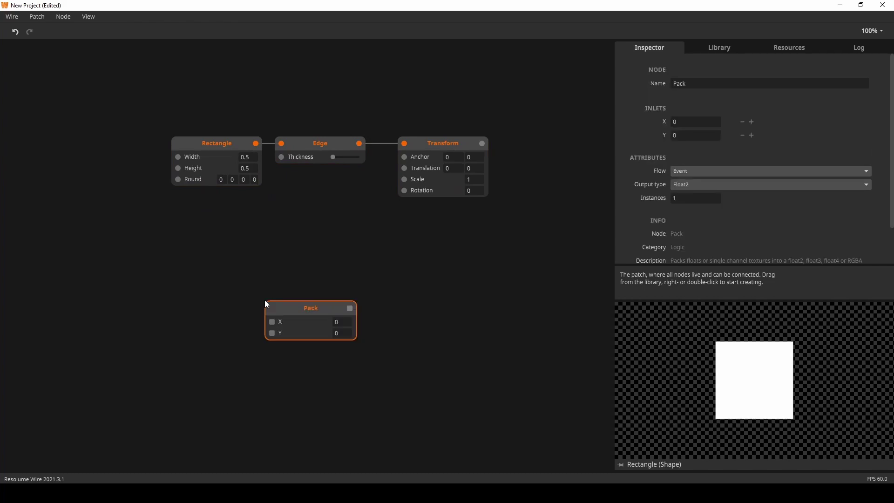
left_click_drag(272, 304, 289, 228)
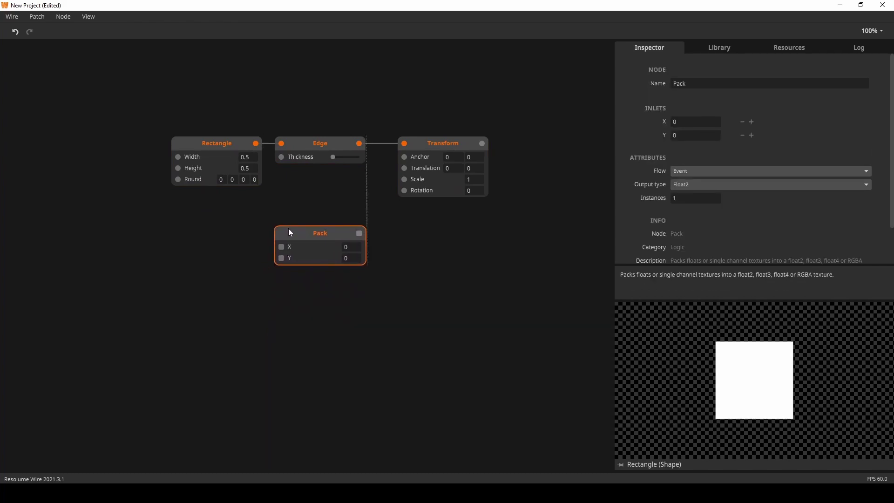
Add two Sine nodes and connect their outputs to the Pack node's X and Y inlets
double_click(145, 263)
type("sine")
key("Return")
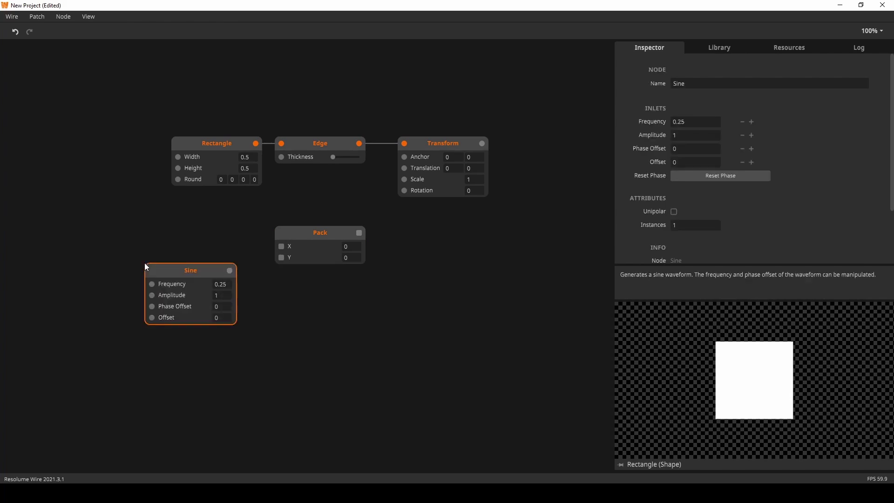
left_click_drag(196, 267, 281, 246)
left_click_drag(217, 239, 282, 258)
Connect the Pack output to the Transform's Translation inlet and preview the Transform node
left_click_drag(359, 232, 404, 168)
left_click_drag(216, 336, 219, 312)
left_click(432, 146)
Add a Linear node and connect its output to the Phase Offset of the upper Sine node
left_click_drag(350, 278, 465, 249)
double_click(174, 230)
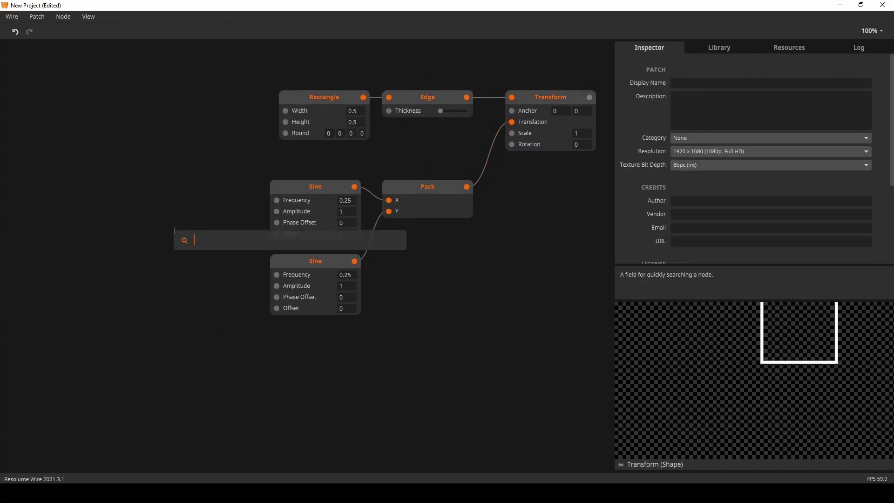
type("linear")
key("Return")
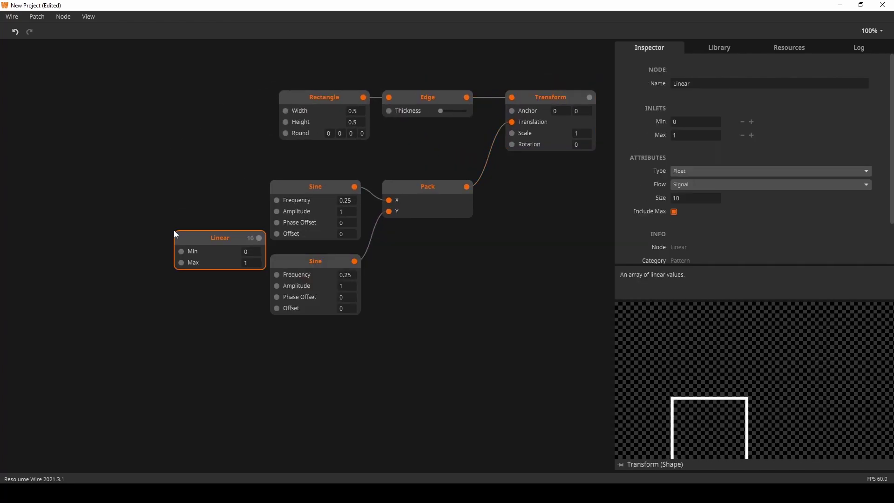
left_click_drag(215, 240, 277, 223)
Duplicate the Linear node beside the lower Sine node and connect it to that Sine's Phase Offset
left_click(208, 213)
left_click_drag(210, 210, 276, 297)
mouse_move(241, 280)
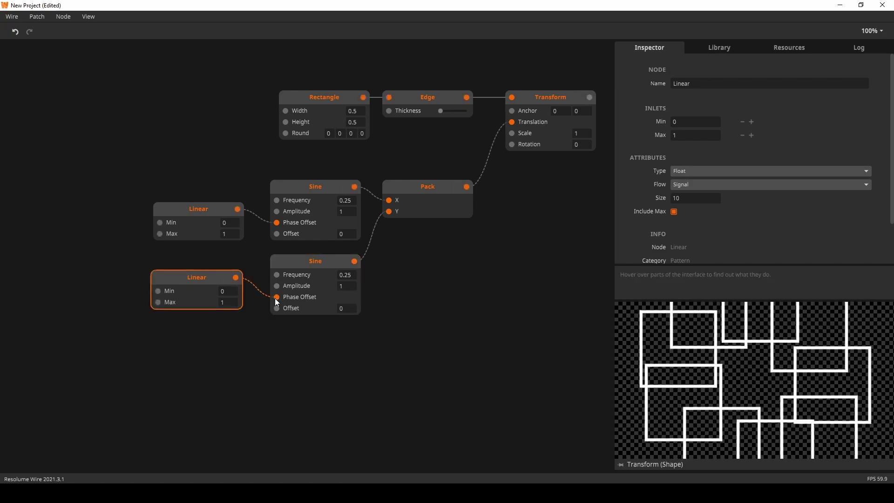
left_click_drag(193, 296, 199, 302)
Set the Rectangle's Width and Height to 0.2
left_click_drag(342, 288, 345, 299)
key("ctrl+z")
left_click_drag(355, 113, 357, 131)
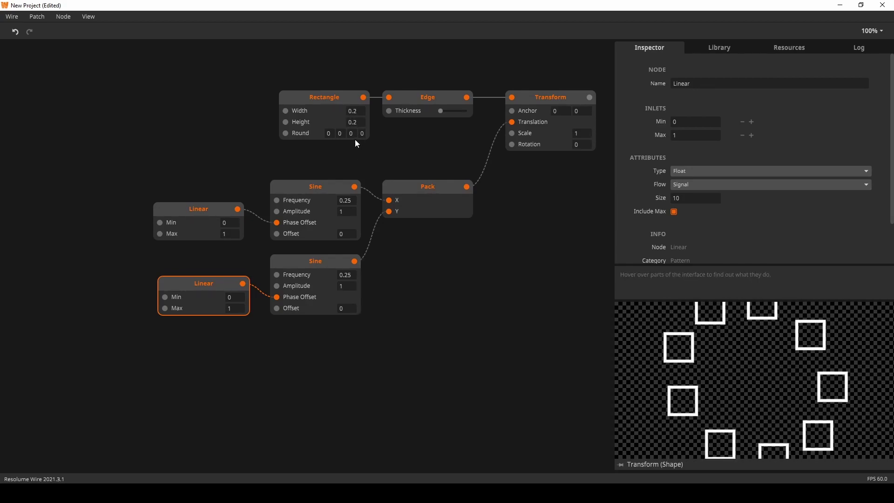
Set the lower Sine's Amplitude to 0.6 and the upper Linear's Min to -1
left_click_drag(340, 285, 342, 293)
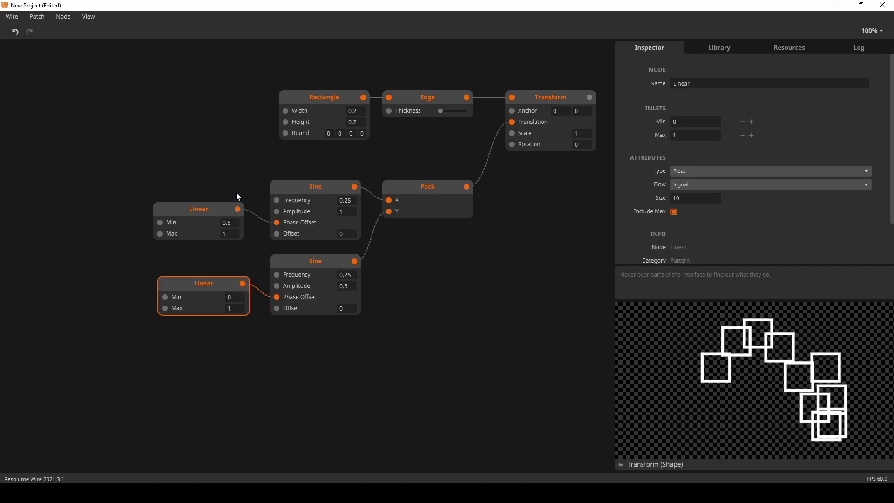
left_click_drag(237, 188, 237, 180)
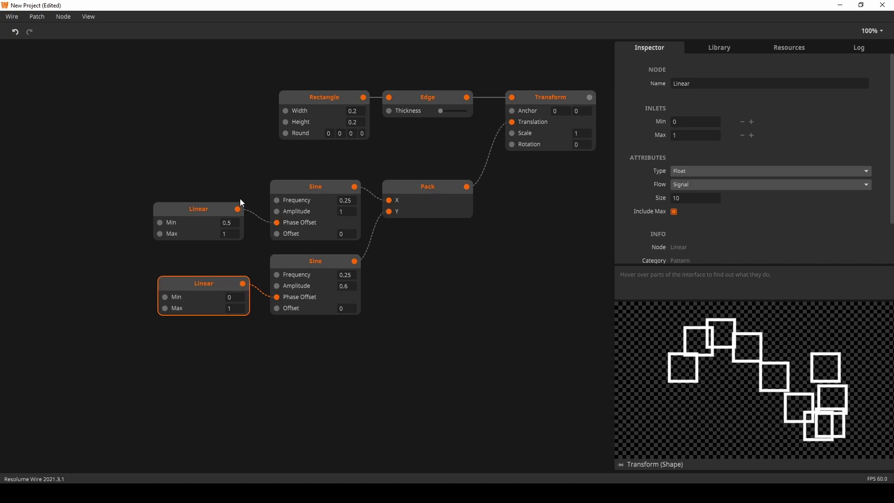
left_click_drag(246, 257, 245, 279)
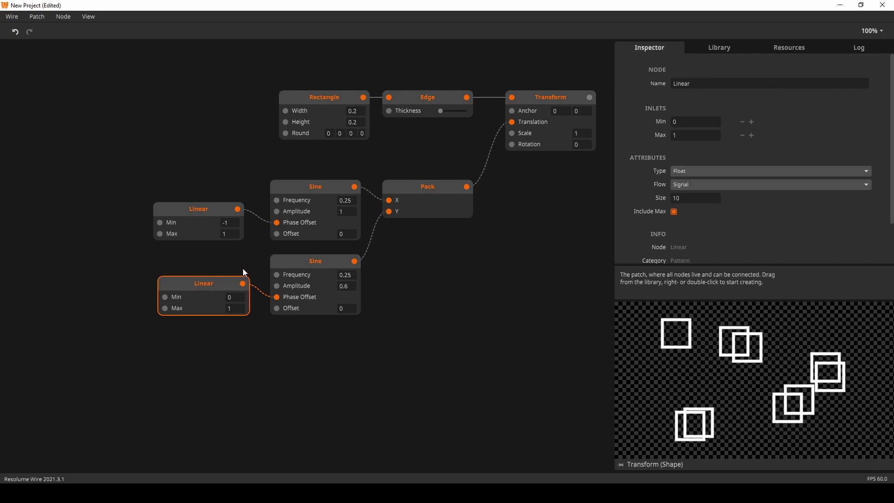
Add a Shape Render node, connect the Transform output to it, and align it in the top row
left_click(488, 297)
left_click_drag(513, 267, 260, 287)
double_click(388, 188)
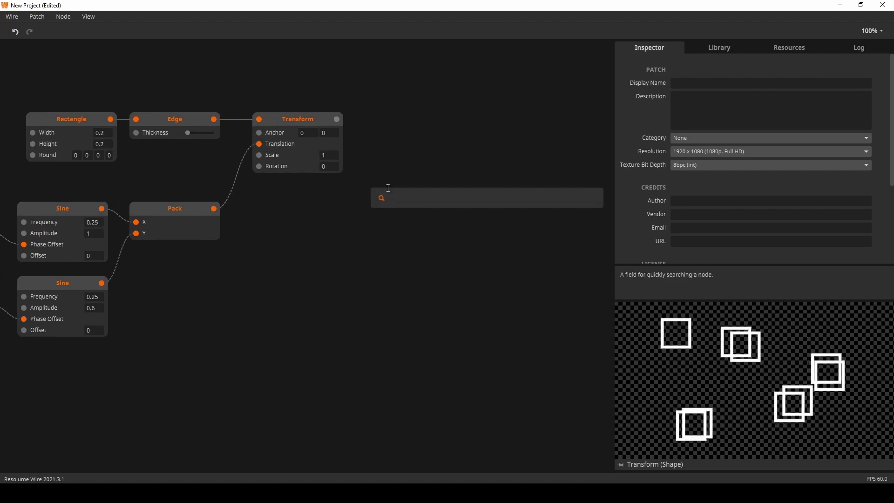
type("shape")
key("Return")
left_click_drag(337, 119, 394, 196)
left_click_drag(422, 201, 464, 124)
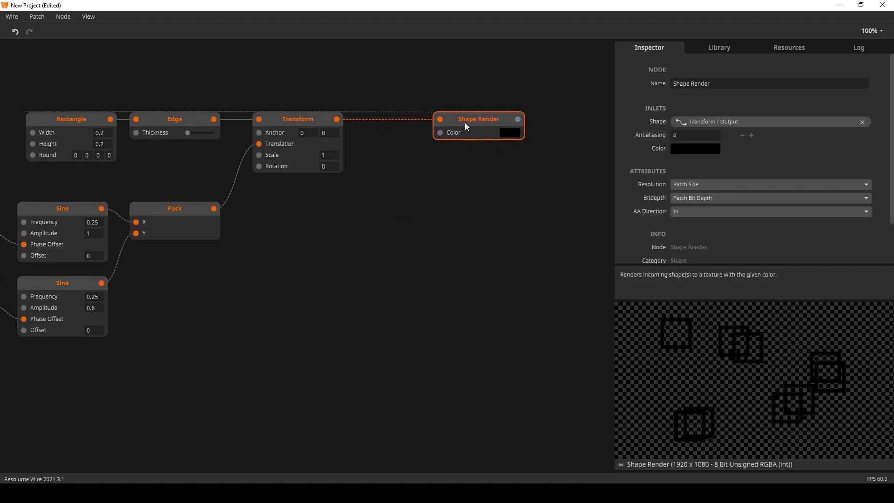
Set the Shape Render colour to white, FFFFFFFF
left_click(505, 133)
type("FFFFFFFF")
left_click(479, 207)
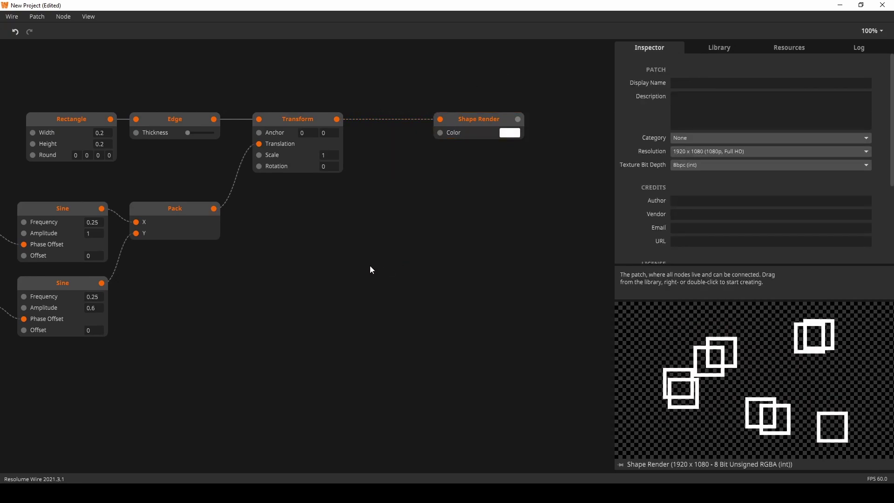
Add a Greater node beside the lower Sine node and connect that Sine's output to its Left inlet
left_click_drag(327, 272, 407, 216)
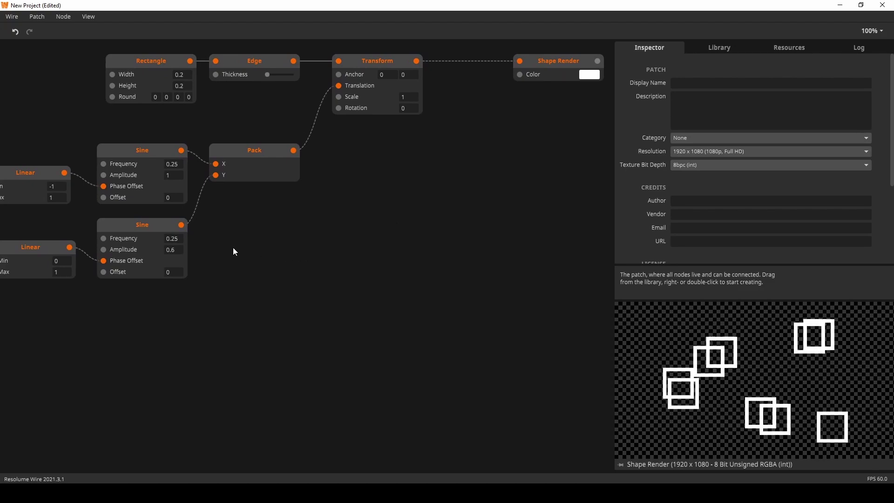
mouse_move(179, 225)
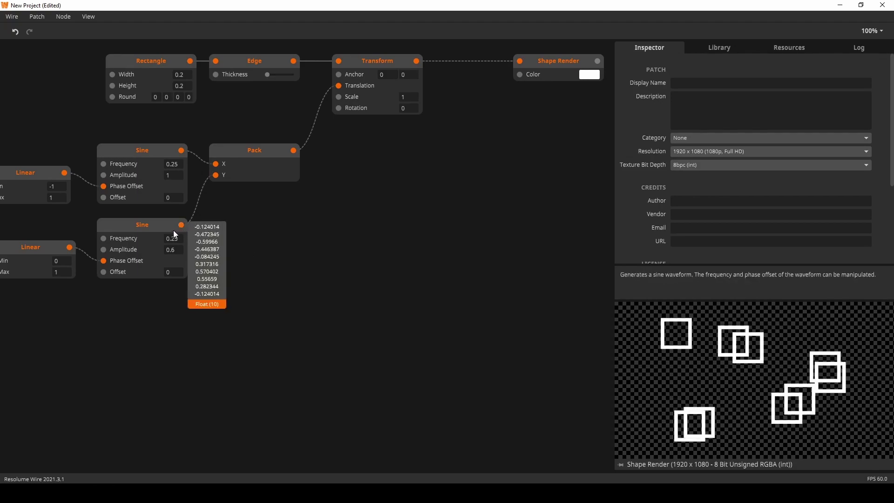
double_click(337, 252)
type("gre")
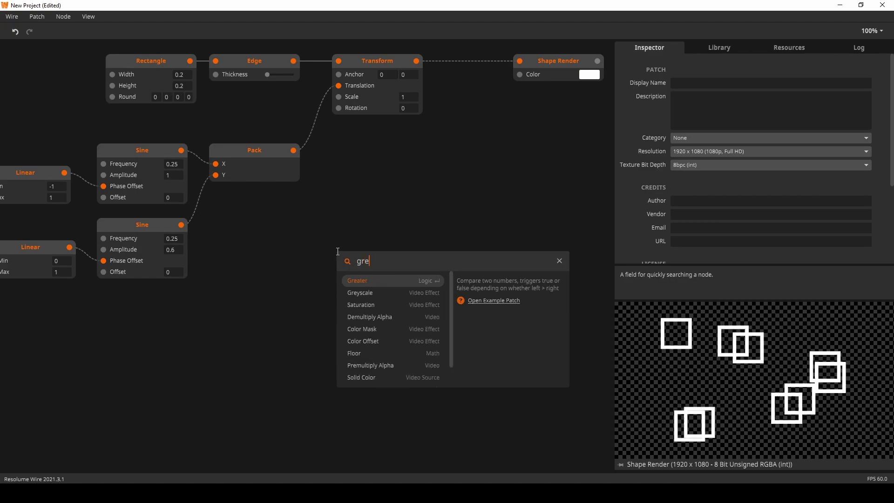
left_click(354, 280)
left_click_drag(344, 272, 179, 226)
left_click_drag(381, 261, 263, 231)
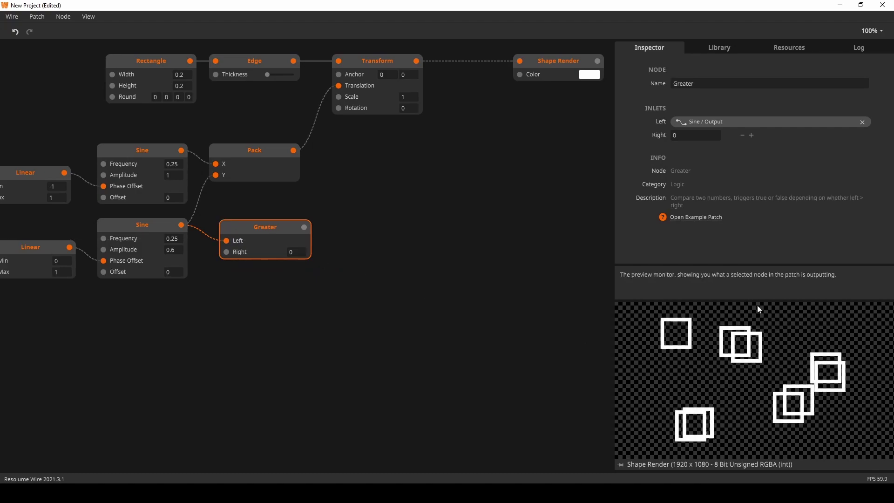
left_click_drag(235, 226, 233, 232)
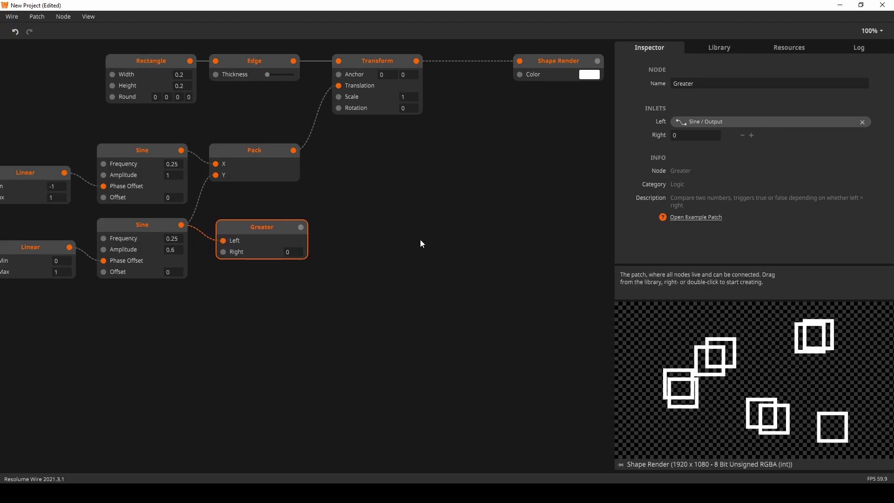
left_click(410, 245)
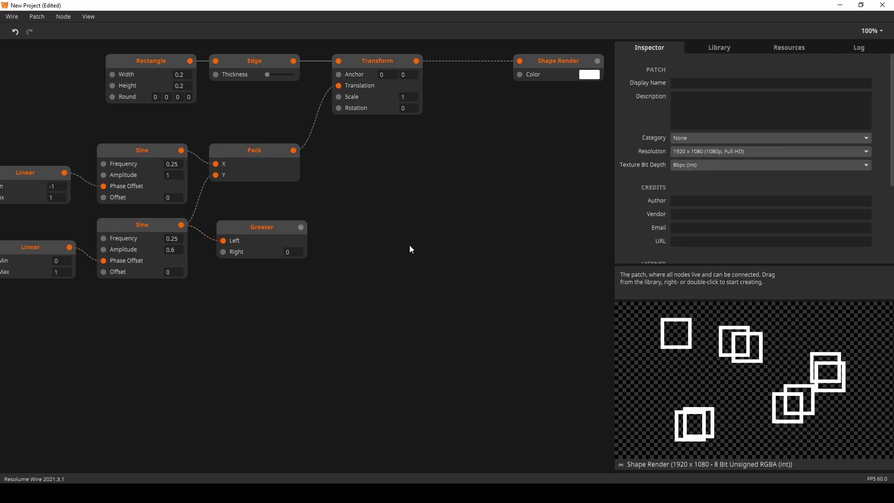
Add a Switch node beside the Greater node and connect Greater's output to its Selection inlet
double_click(409, 245)
type("swi")
left_click(416, 272)
left_click_drag(417, 253, 305, 229)
left_click_drag(447, 255, 430, 226)
mouse_move(298, 225)
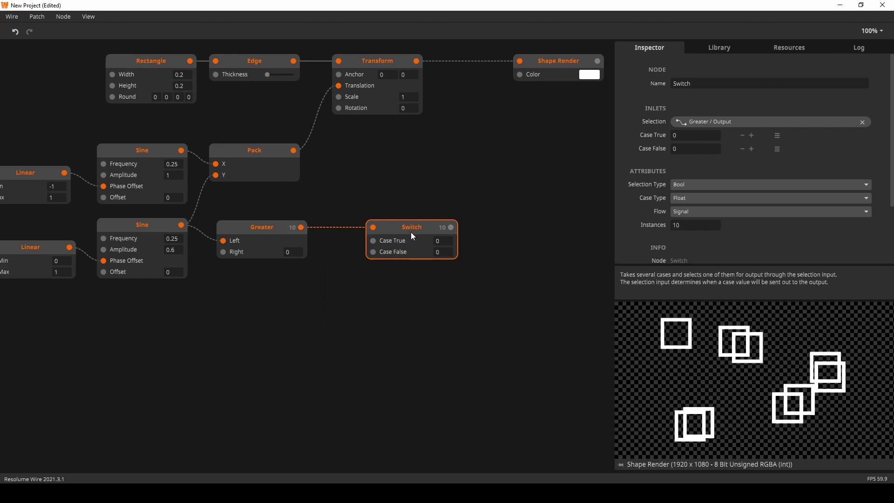
Add a Color In node below the Greater node and place a duplicate of it underneath
double_click(274, 325)
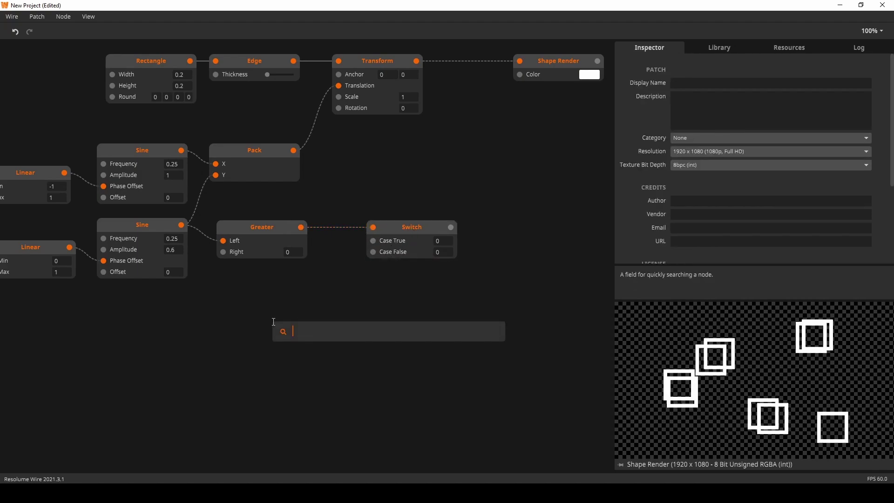
type("color")
key("Return")
left_click_drag(302, 333, 275, 286)
key("ctrl+d")
left_click(274, 341)
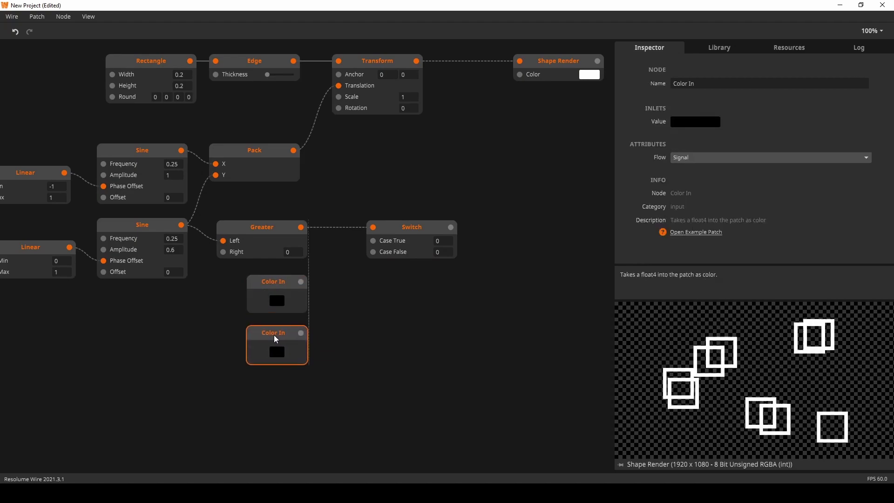
Set the upper Color In to red and connect it to the Switch's Case True inlet
left_click(276, 302)
left_click(354, 258)
left_click(330, 315)
left_click_drag(301, 282, 373, 240)
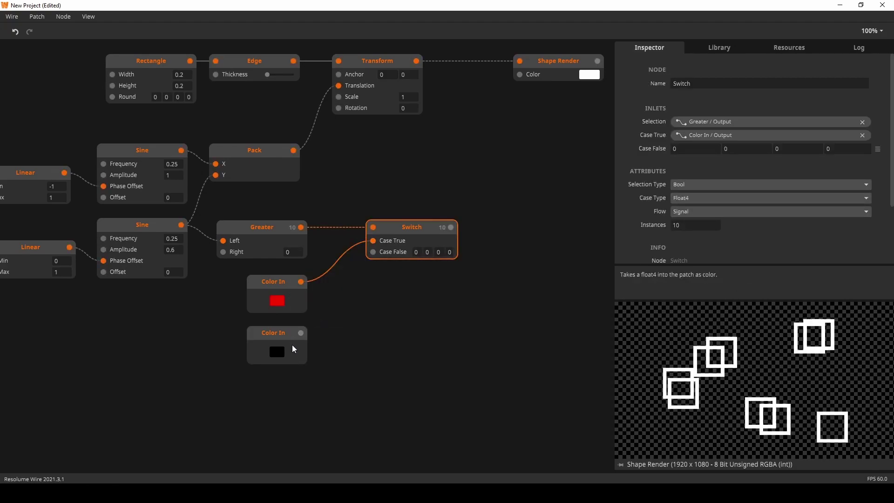
Set the lower Color In to blue and connect it to the Switch's Case False inlet
left_click(292, 354)
left_click(279, 353)
left_click(365, 358)
left_click(344, 318)
left_click(329, 310)
left_click_drag(301, 332, 373, 252)
Connect the Switch's output to the Color inlet of the Shape Render node
left_click_drag(489, 252, 410, 270)
left_click_drag(372, 245, 442, 93)
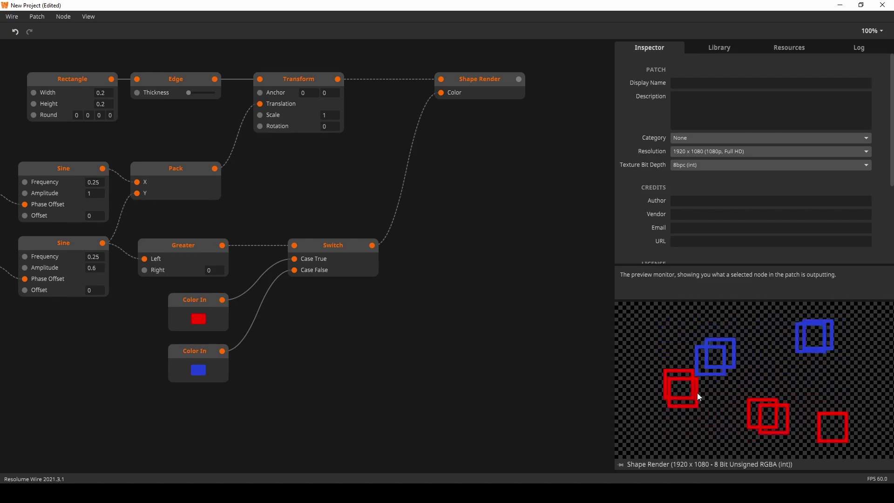
Add a Smooth node and route the Switch's output through it to Shape Render's Color inlet
double_click(424, 273)
type("smoo")
key("Return")
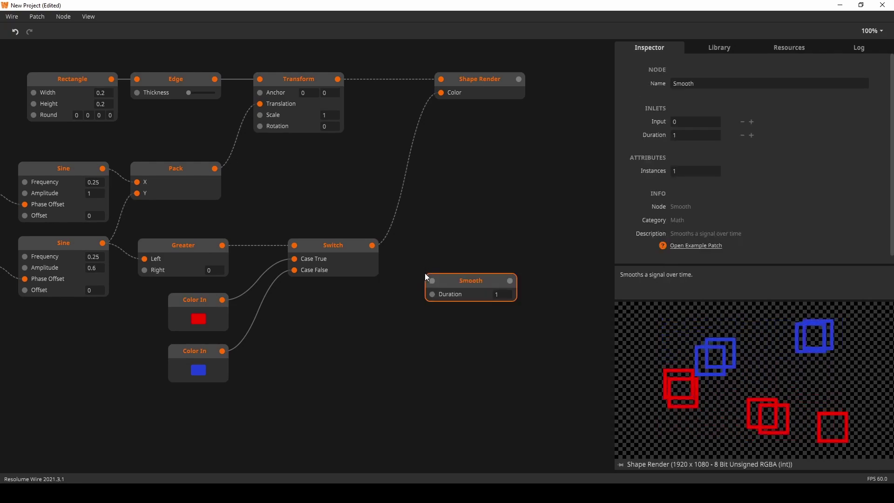
left_click_drag(372, 245, 441, 93)
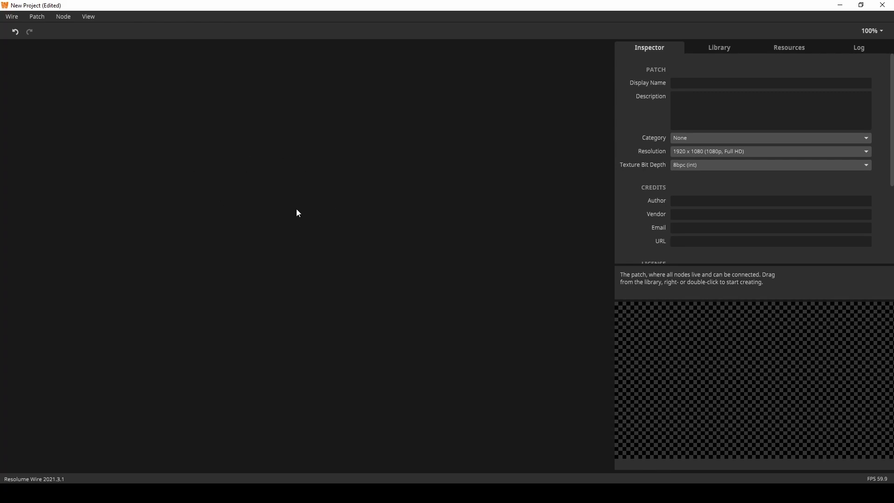
Add a Circle node to the empty patch and place it in the upper area
double_click(217, 169)
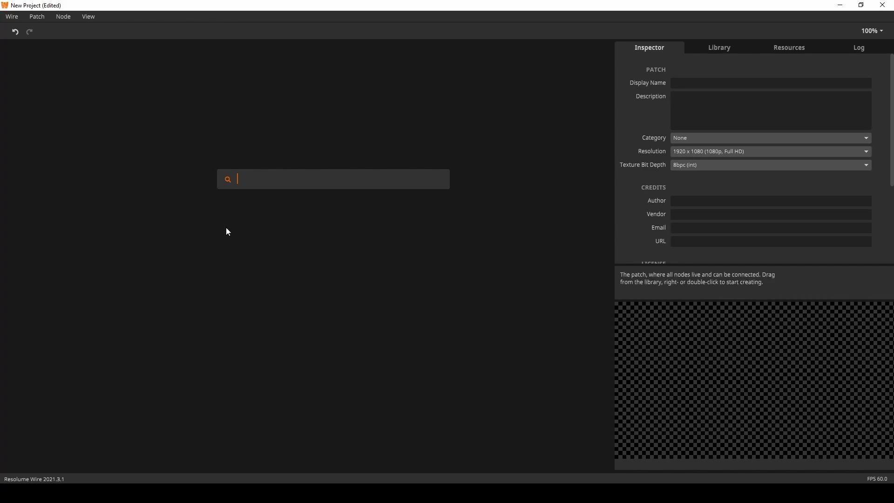
double_click(221, 214)
type("cir")
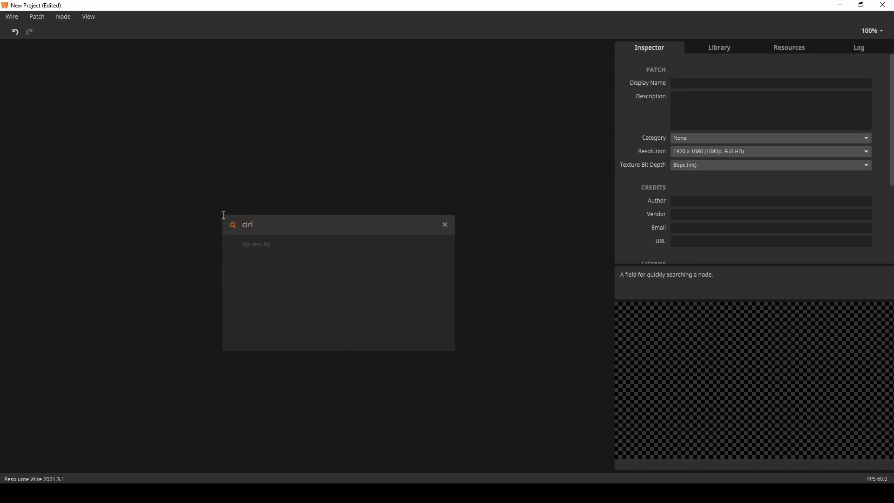
key("Return")
left_click_drag(255, 223, 233, 162)
Add a Transform node, connect the Circle's output to its input, and align both in a widely spaced top row
double_click(398, 217)
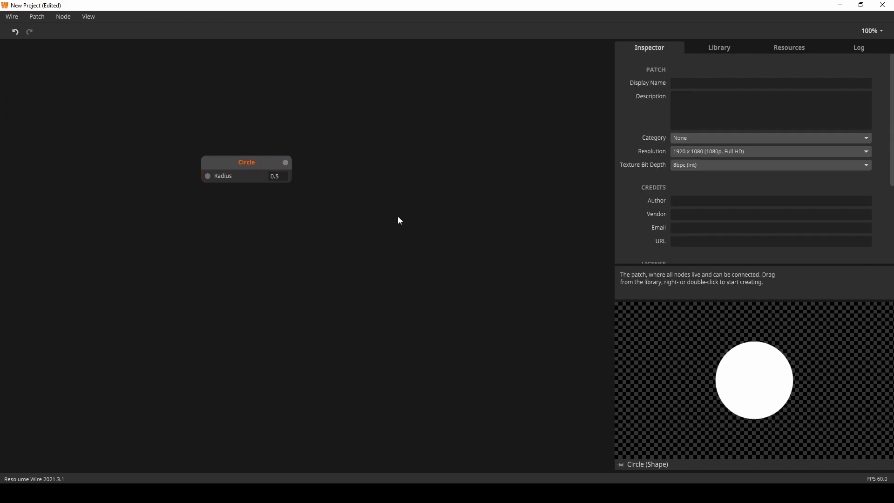
type("tra")
key("Return")
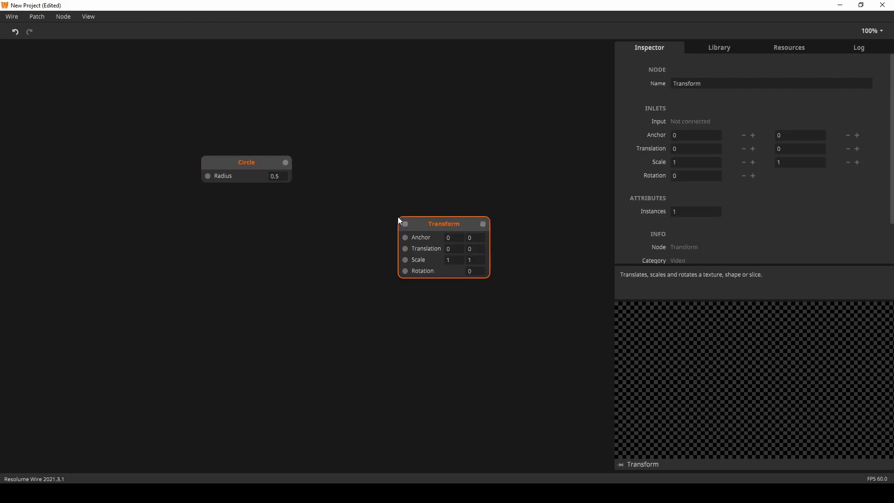
left_click_drag(284, 162, 497, 161)
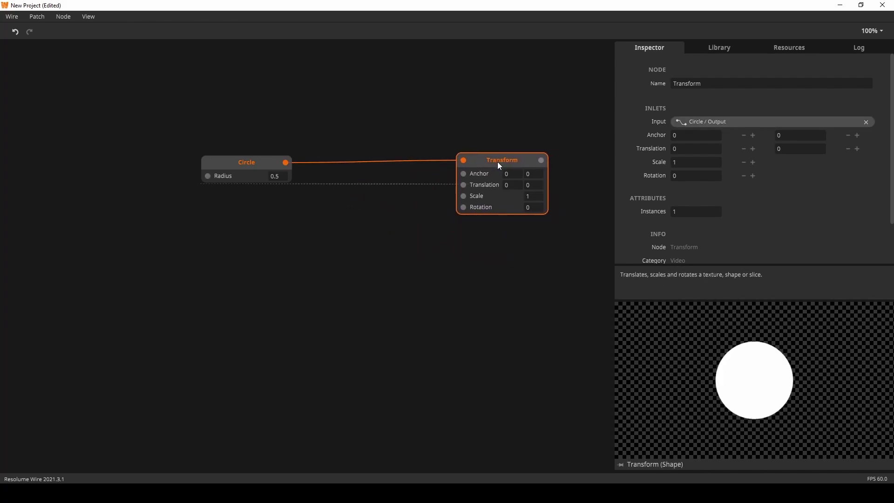
left_click_drag(419, 275, 340, 269)
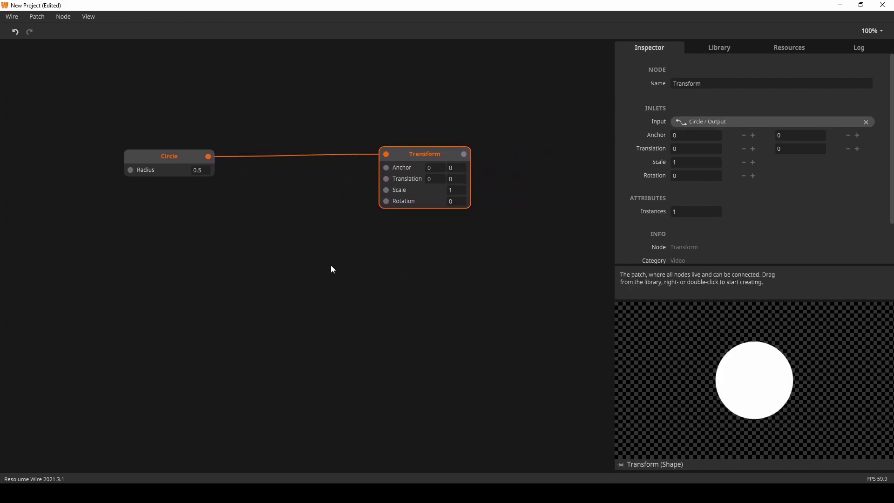
left_click_drag(164, 148, 99, 134)
left_click_drag(418, 154, 448, 135)
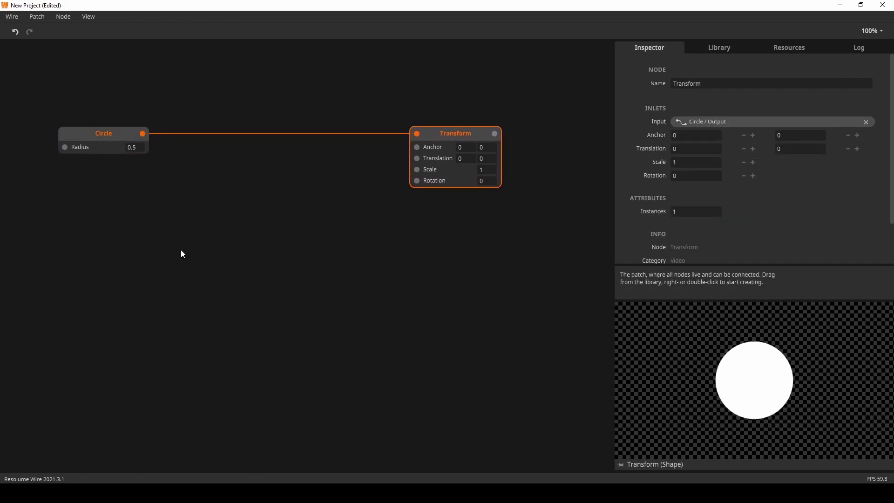
Add a Perlin Noise node below the Circle and stack a duplicate with it
double_click(79, 271)
type("perl")
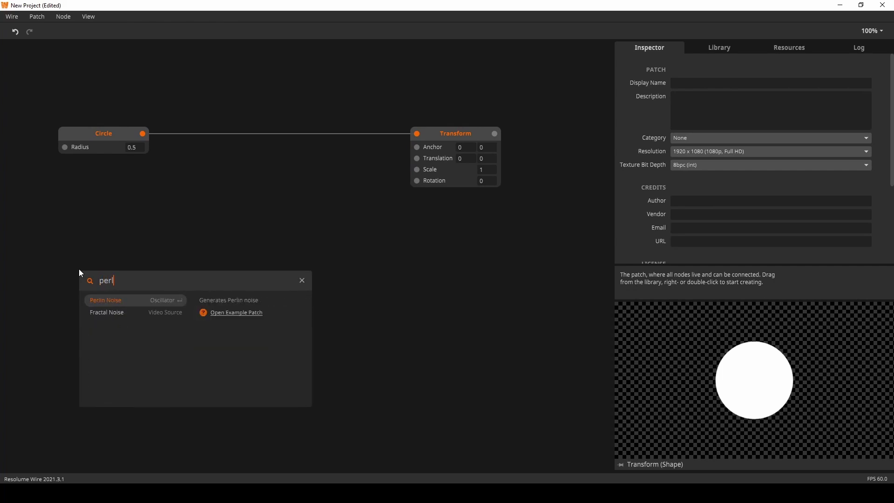
key("Return")
left_click_drag(114, 278, 169, 297)
key("ctrl+d")
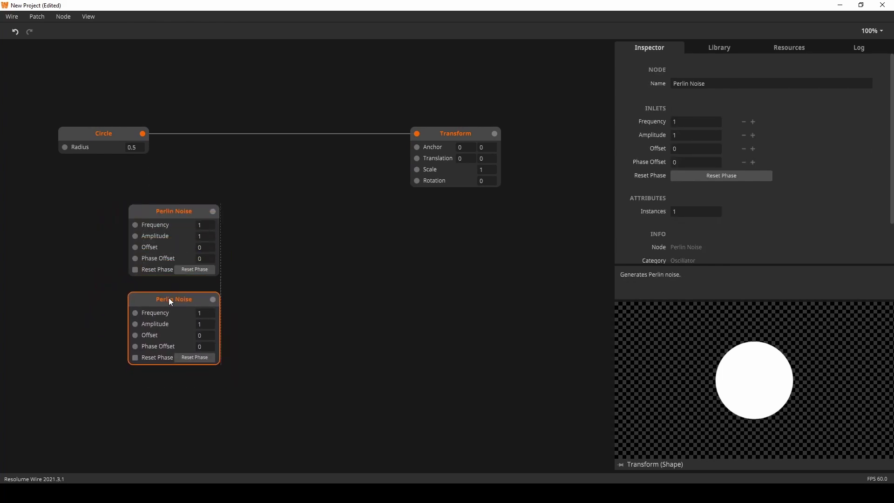
Add a Pack node, feed the two Perlin Noise outputs into X and Y, and connect it to Transform's Translation
double_click(306, 233)
type("pack")
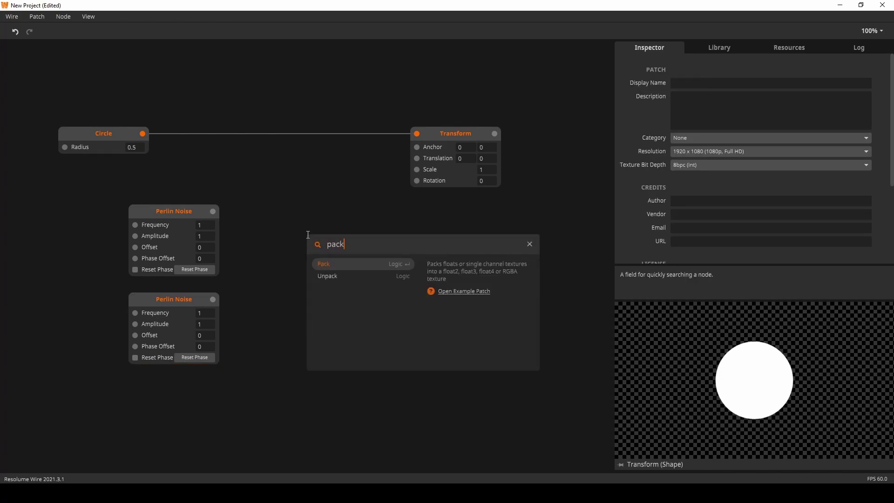
key("Return")
left_click_drag(214, 211, 316, 261)
left_click_drag(213, 299, 418, 158)
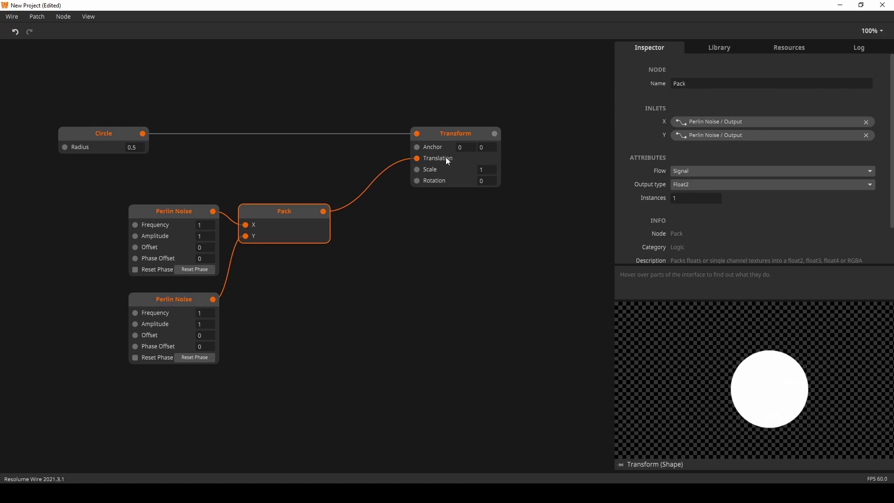
Add a Linear pattern node beside the upper Perlin Noise node
left_click_drag(341, 327, 404, 293)
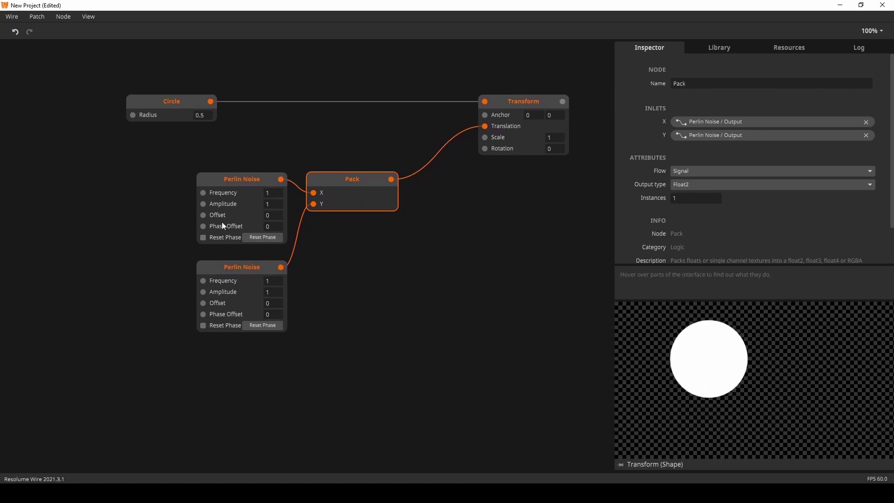
double_click(93, 238)
type("lin")
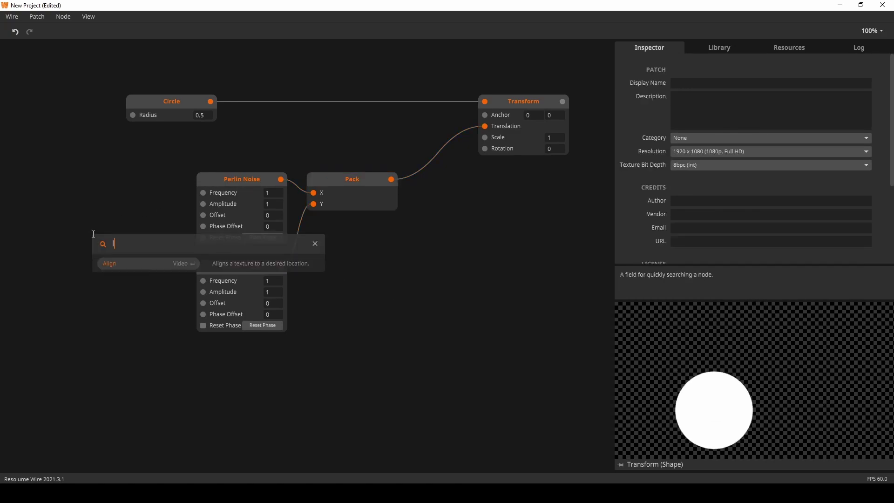
key("Down")
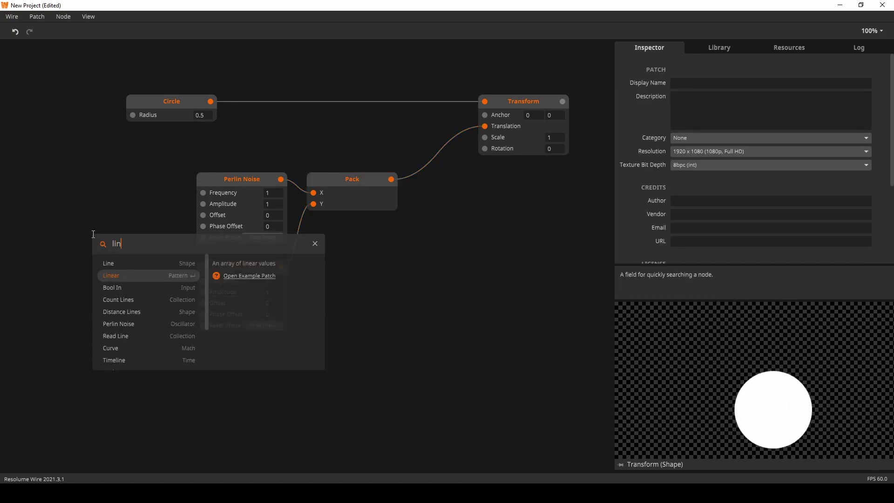
key("Return")
left_click_drag(123, 247, 96, 189)
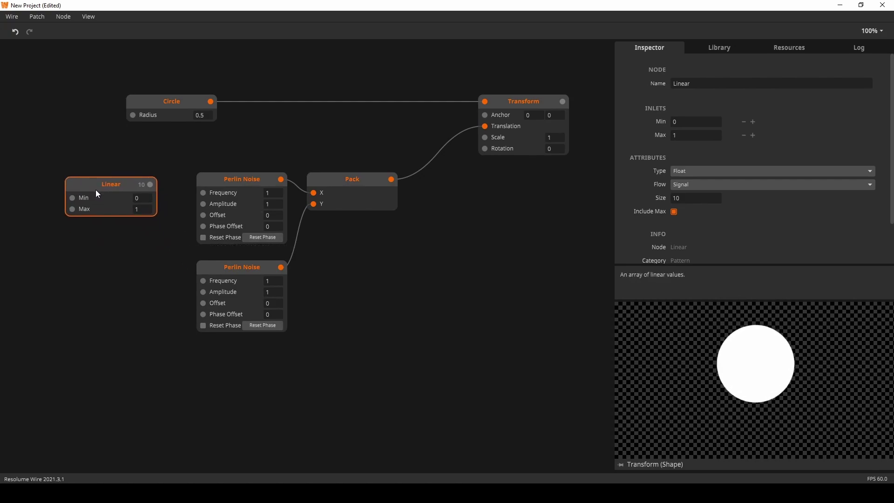
Set the Linear's Size to 100 and wire it to the upper Perlin Noise's Phase Offset, with a duplicate Linear below
left_click(680, 200)
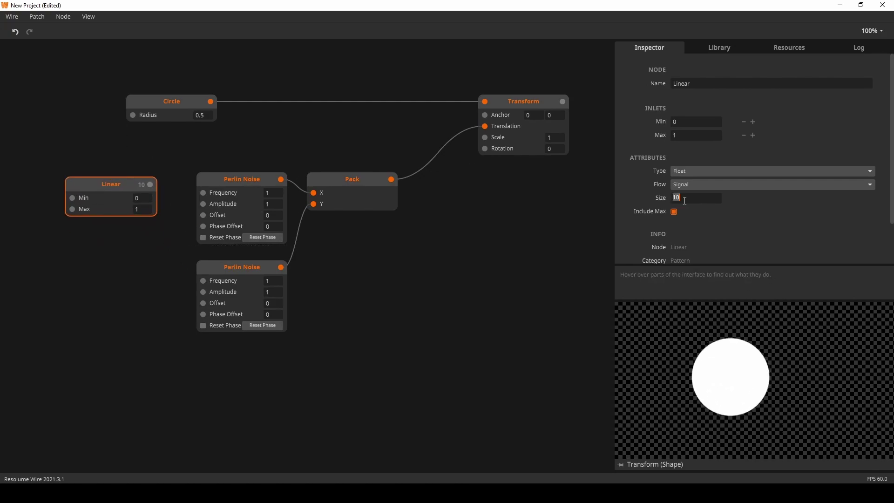
type("0")
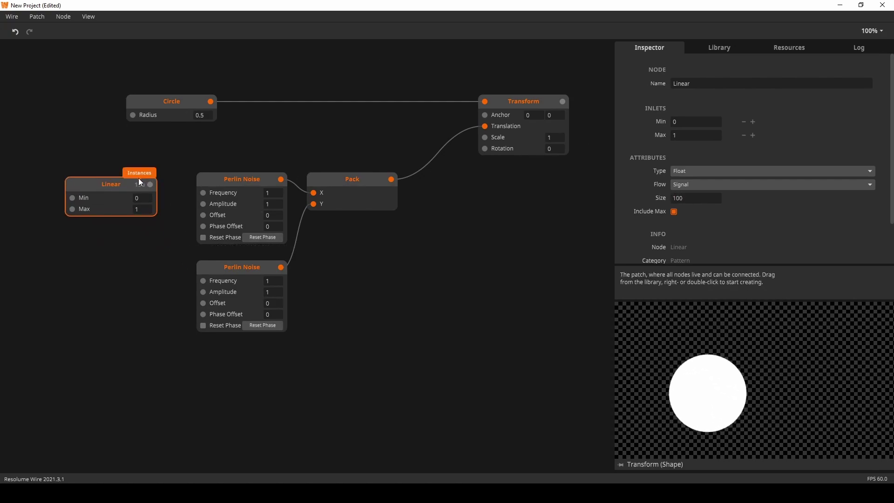
left_click_drag(150, 185, 141, 284)
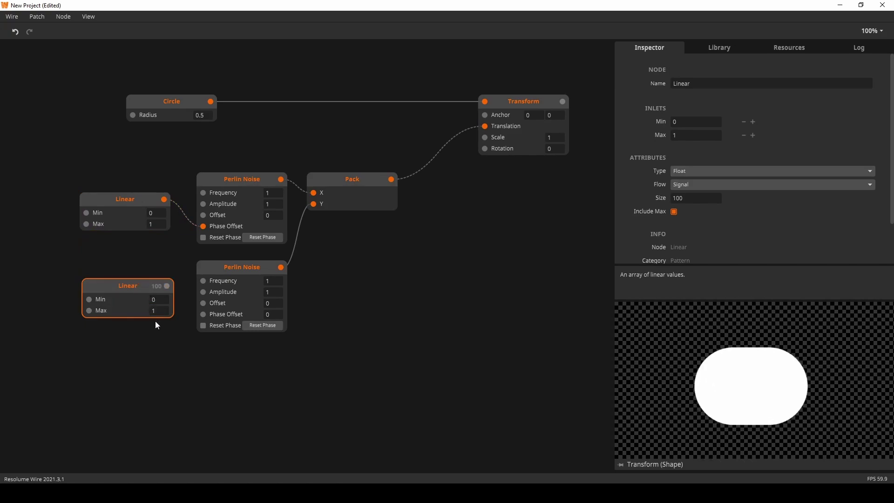
Set the upper Linear's Max to 10 and the lower Linear's Max to 100
left_click(159, 220)
type("10")
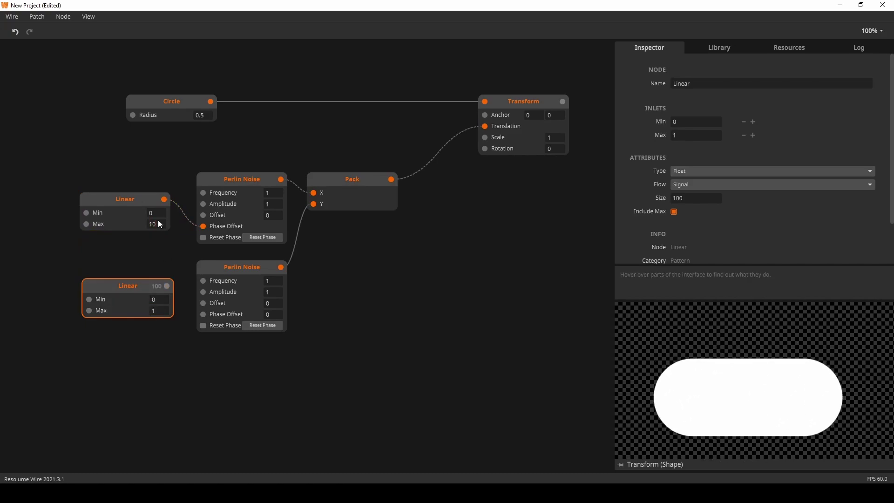
left_click(164, 311)
type("100")
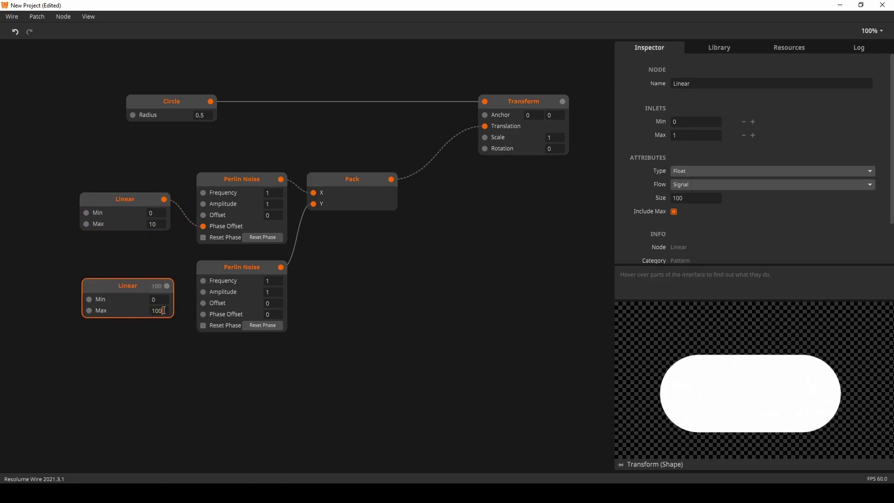
key("Return")
Connect the lower Linear to the lower Perlin Noise's Phase Offset and move both Linear nodes closer to the noise nodes
mouse_move(167, 288)
left_click_drag(166, 285, 215, 321)
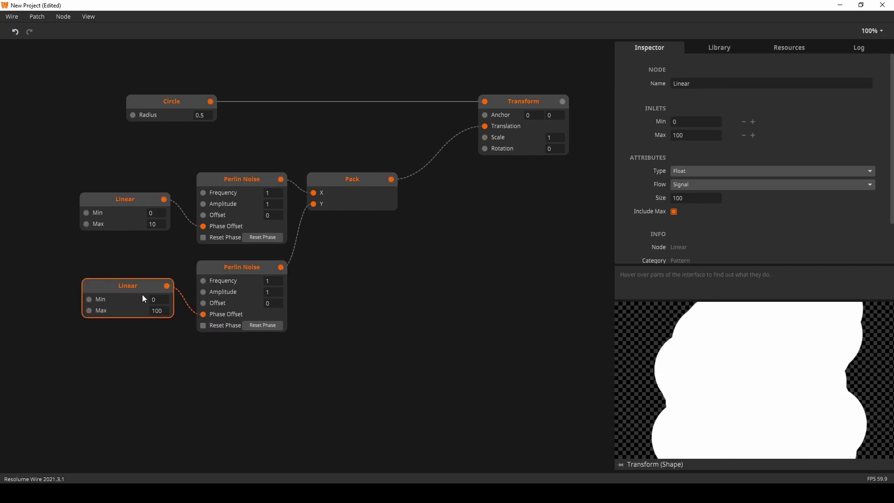
left_click_drag(142, 288, 151, 303)
left_click_drag(138, 204, 156, 219)
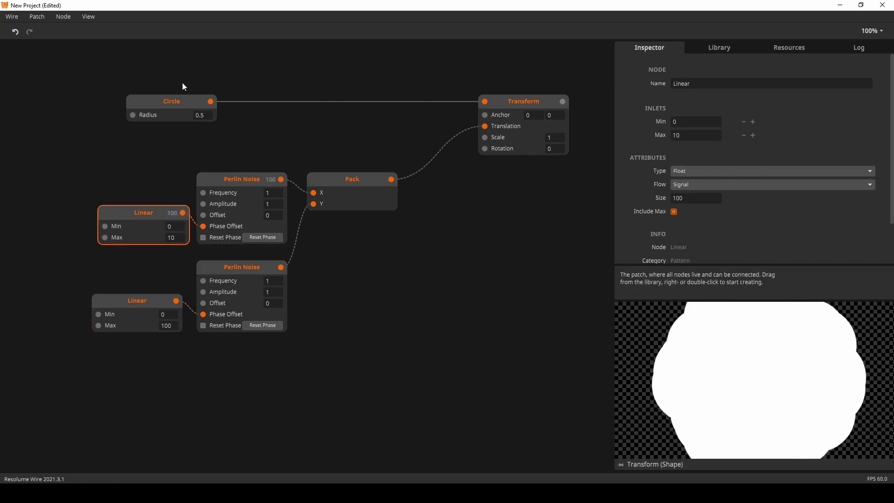
Reduce the Circle's Radius to 0.04
left_click_drag(201, 115, 204, 130)
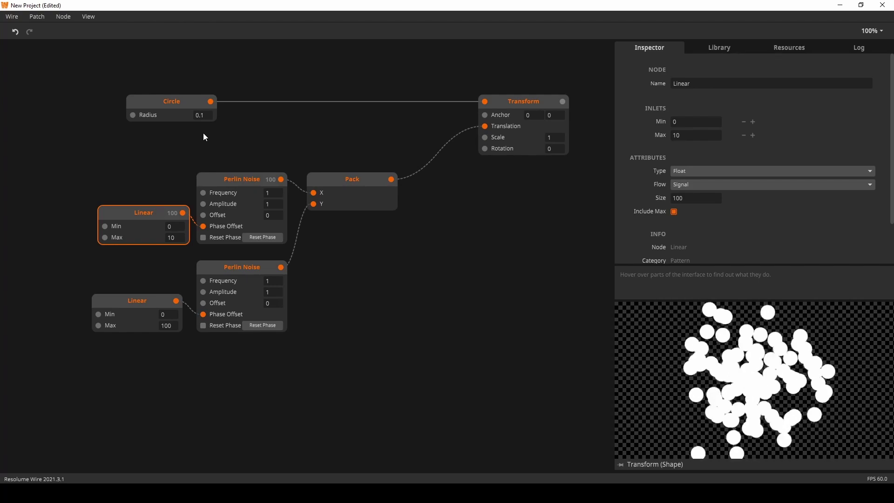
left_click_drag(206, 125, 208, 145)
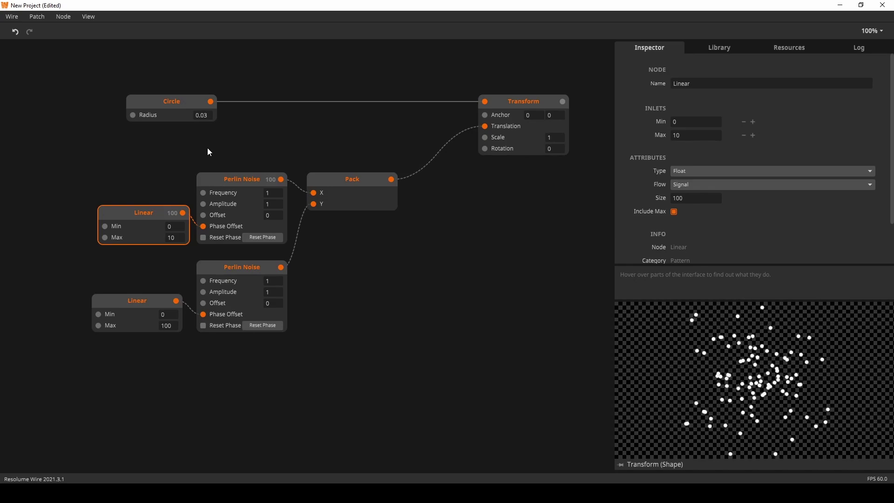
Set both Perlin Noise nodes' Frequency to 0.1 and the upper one's Amplitude to 1.8
left_click_drag(270, 192, 273, 235)
left_click_drag(272, 279, 270, 317)
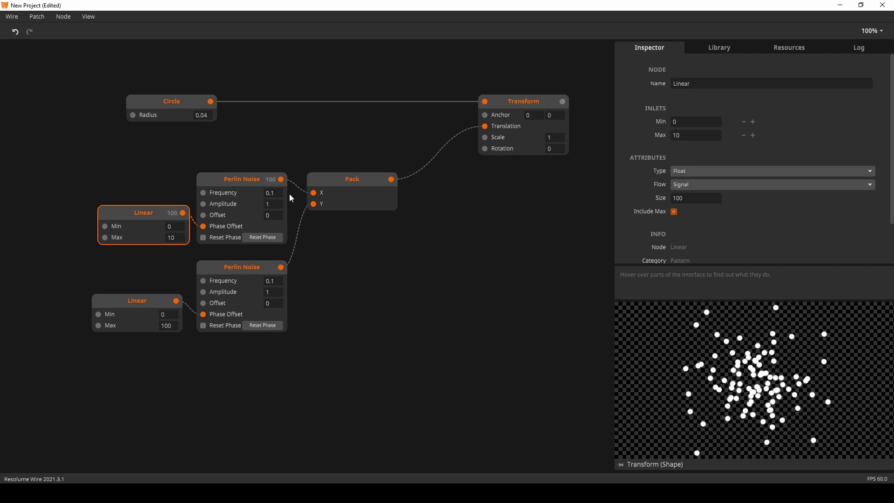
left_click(272, 205)
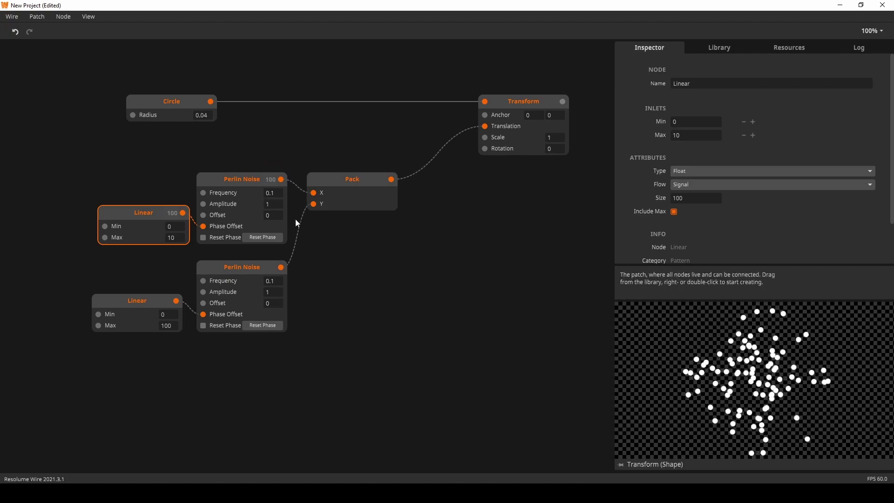
left_click_drag(272, 204, 267, 165)
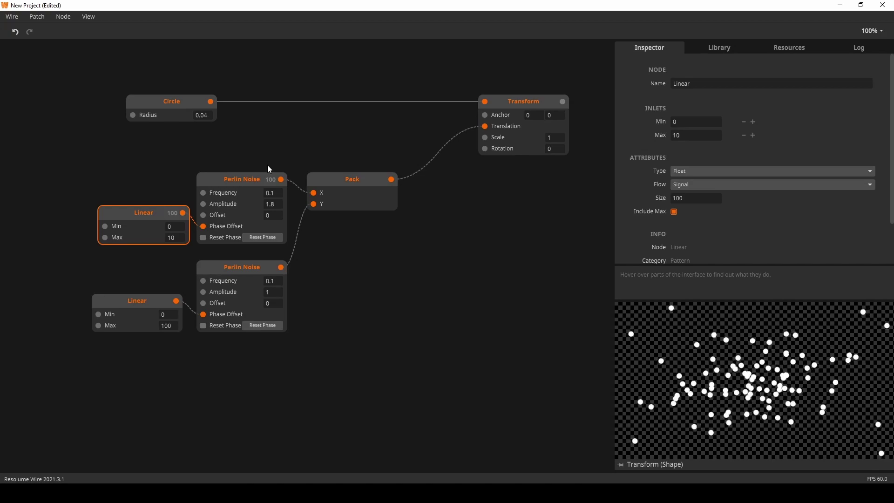
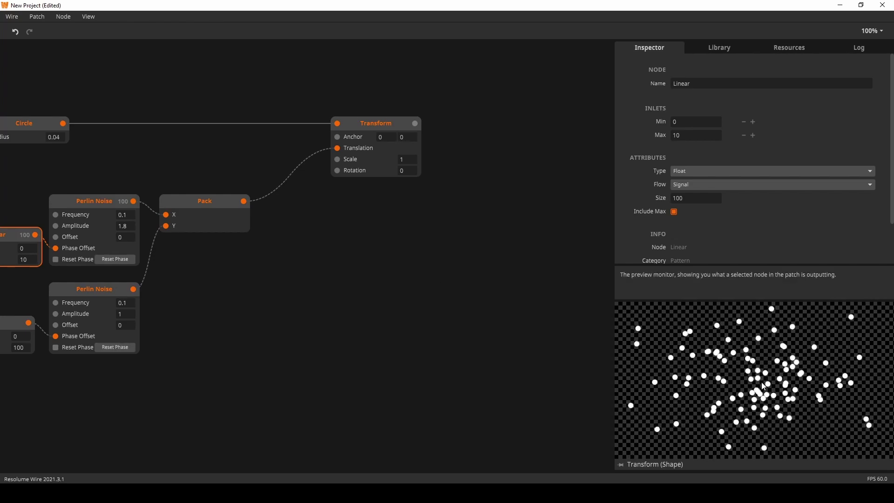
Move the Transform node farther away from the Pack node to make room between them
scroll(351, 225, "right", 3)
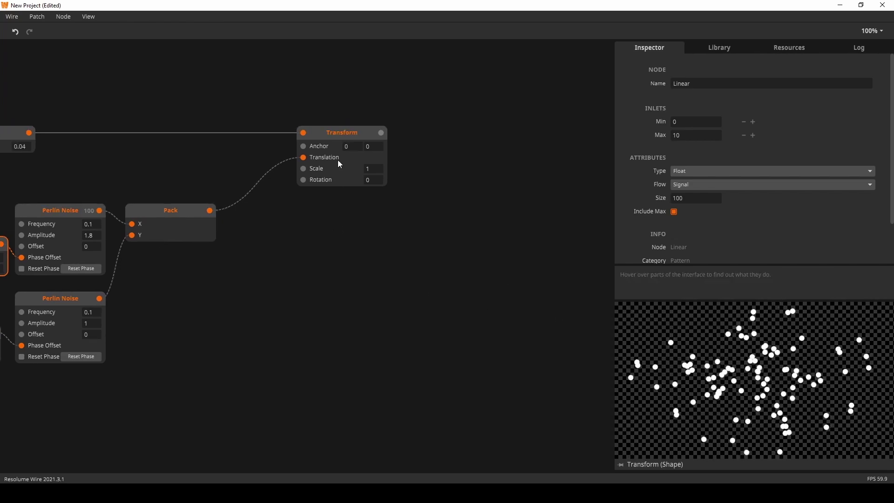
left_click_drag(350, 135, 450, 143)
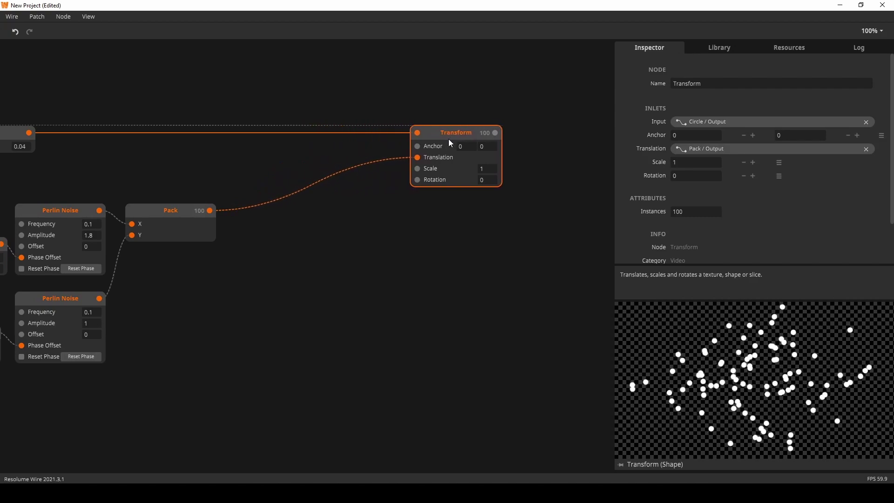
left_click(292, 269)
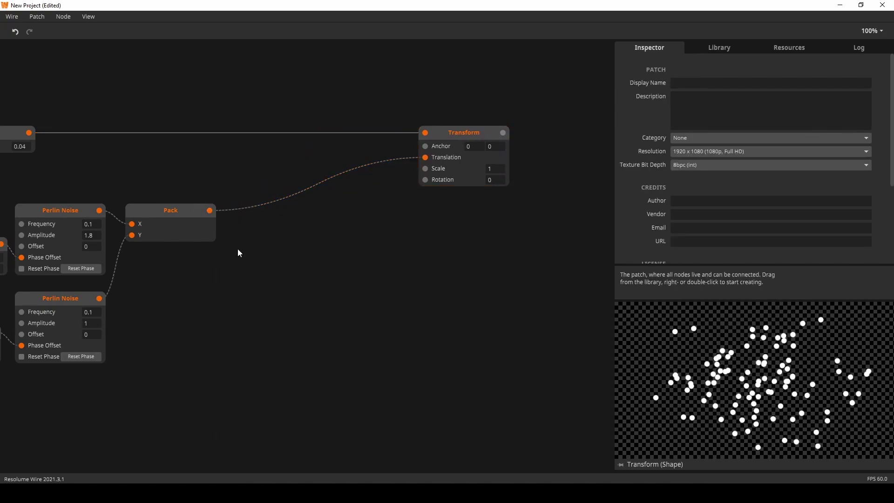
Add a Within node beside the Pack node and connect Pack's output to its input
mouse_move(209, 212)
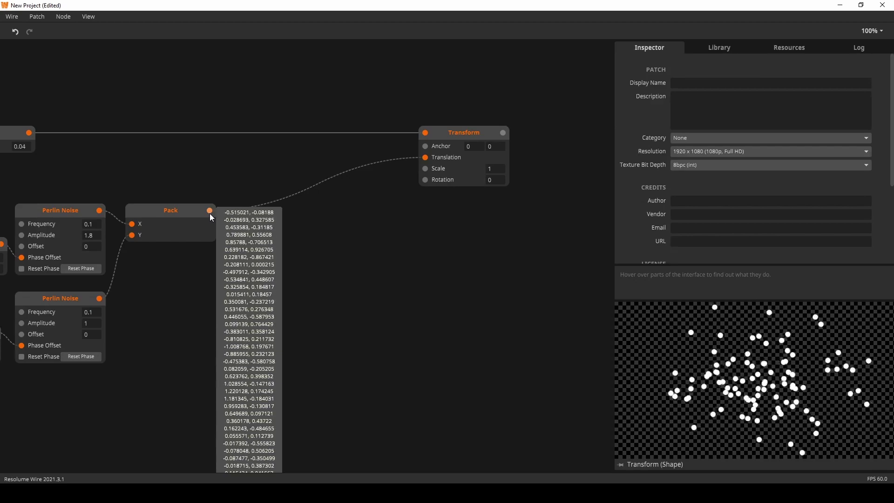
double_click(335, 286)
type("wi")
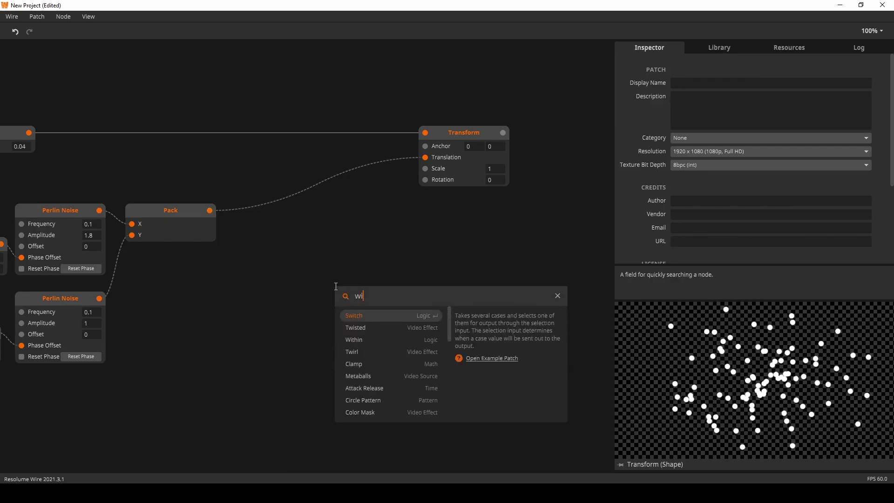
type("thin")
key("Return")
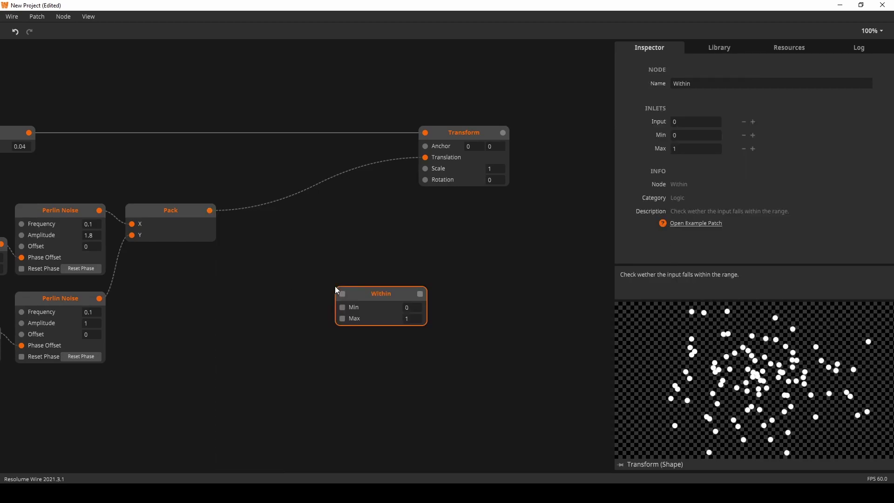
left_click_drag(388, 296, 325, 269)
mouse_move(214, 212)
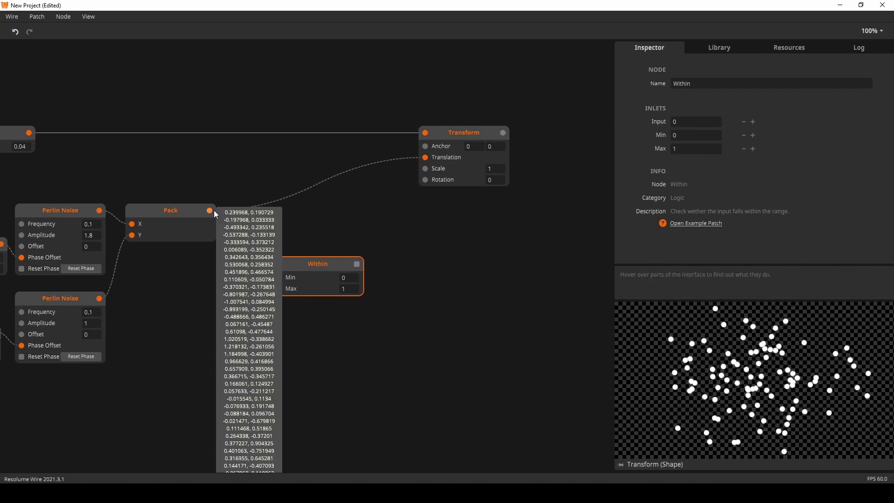
left_click_drag(213, 210, 314, 255)
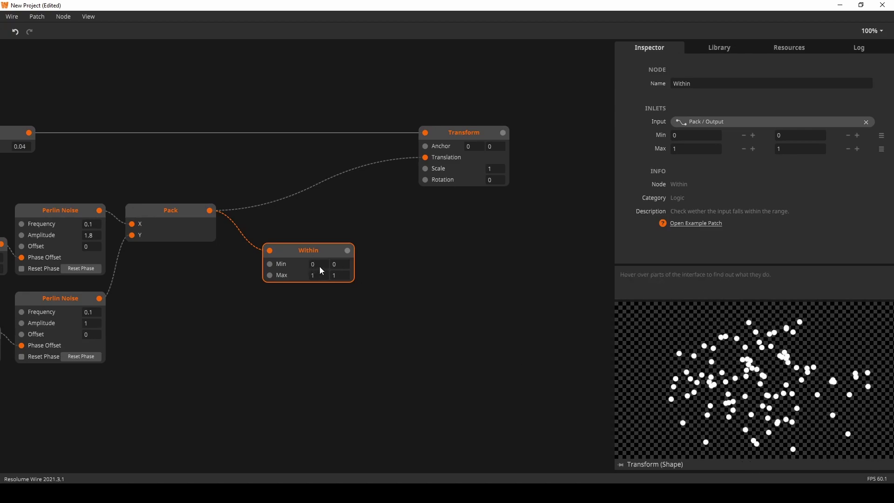
Set the Within node's Min to -0.8, -0.5 and Max to 0.8, 0.5, and inspect its output values
left_click_drag(318, 262, 320, 304)
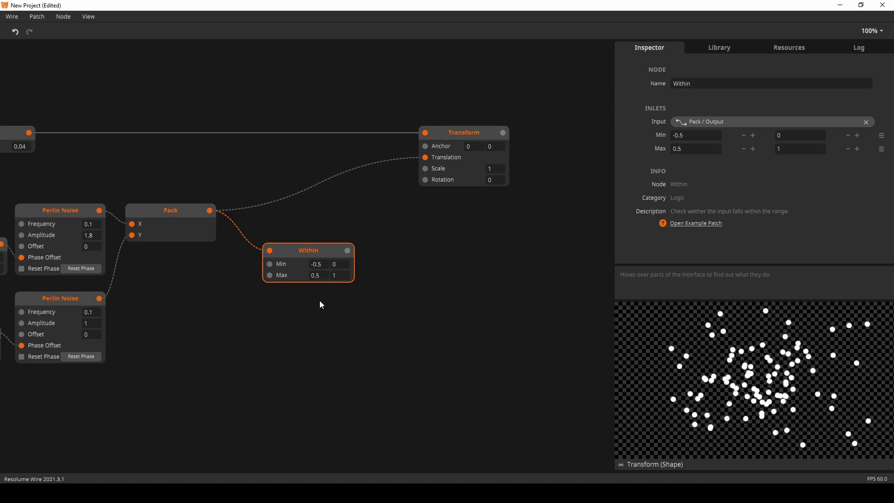
left_click_drag(341, 264, 341, 297)
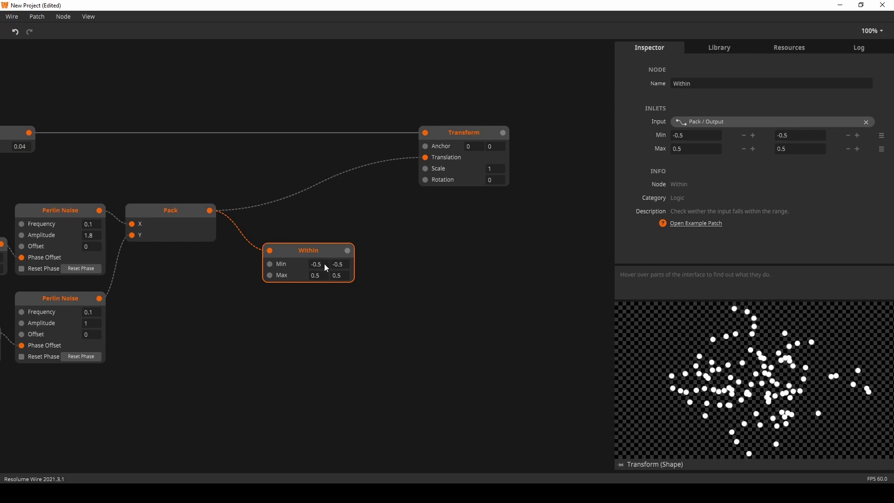
left_click_drag(326, 265, 327, 255)
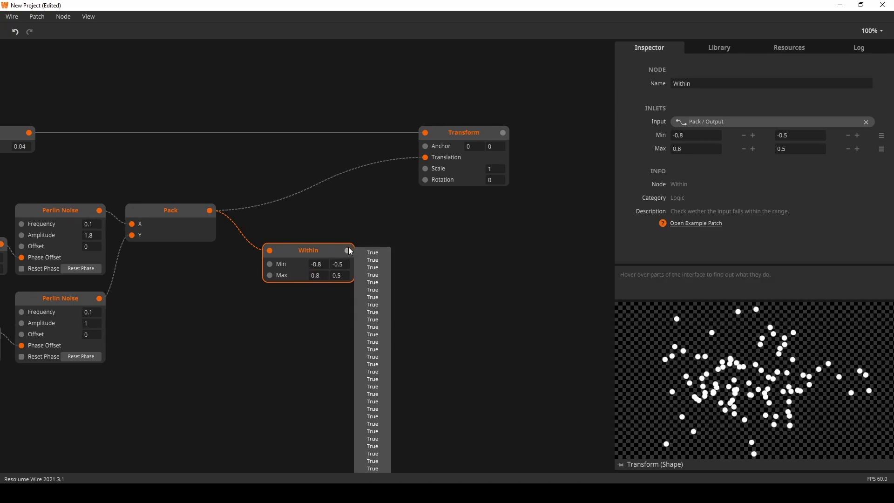
left_click_drag(432, 327, 379, 127)
mouse_move(299, 55)
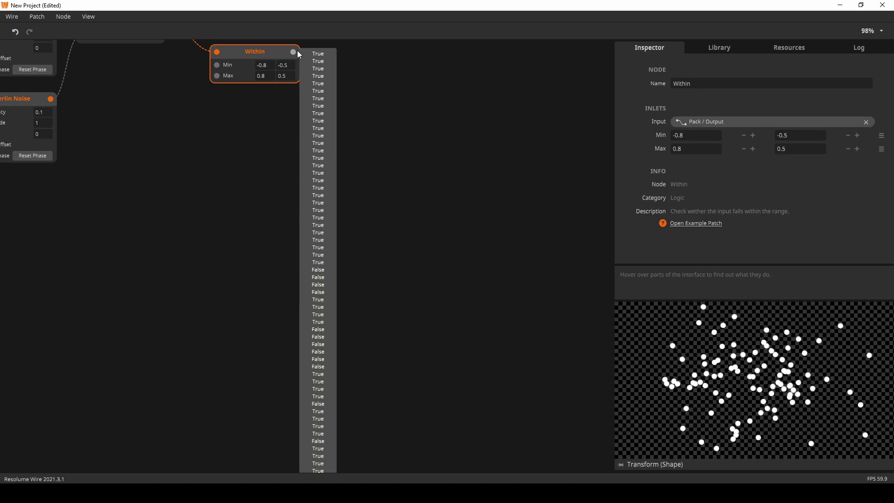
Add a Switch node and connect the Within node's output to its Selection inlet
left_click_drag(343, 60, 335, 187)
double_click(351, 188)
type("switch")
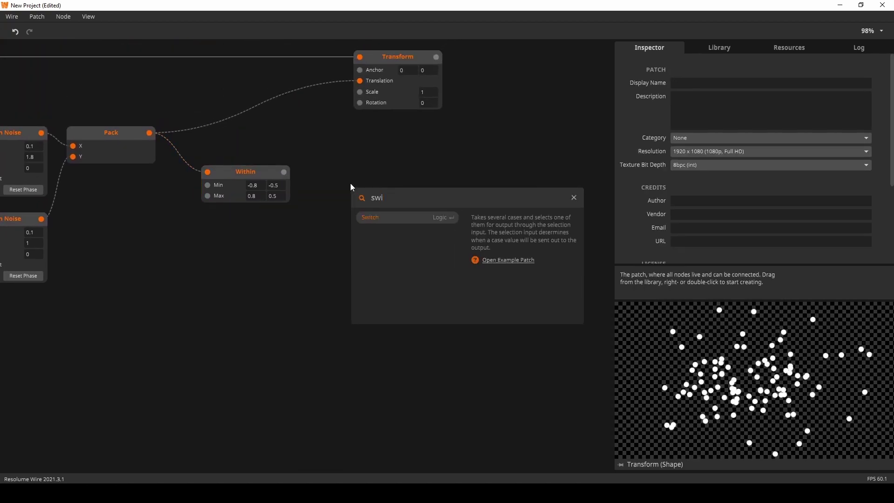
key("Return")
left_click_drag(283, 172, 346, 181)
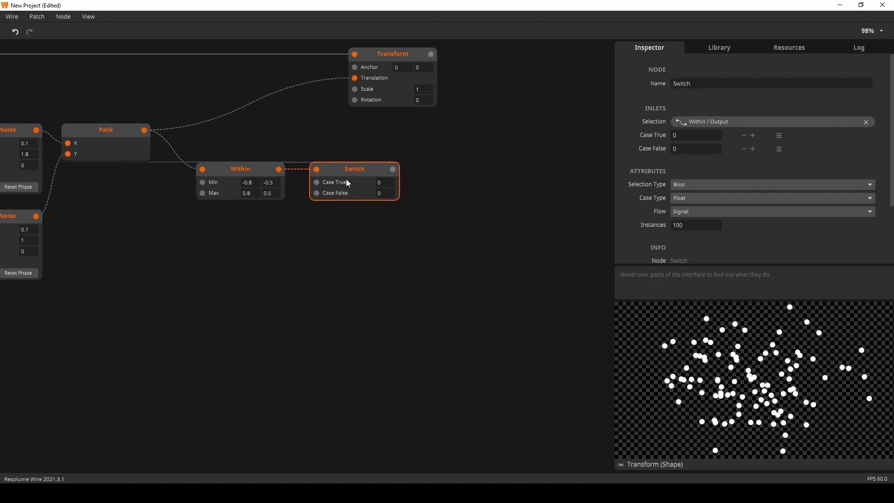
Set the Switch's Case True to 1 and Case False to 0.5, and connect its output to the Transform's Scale
left_click(384, 183)
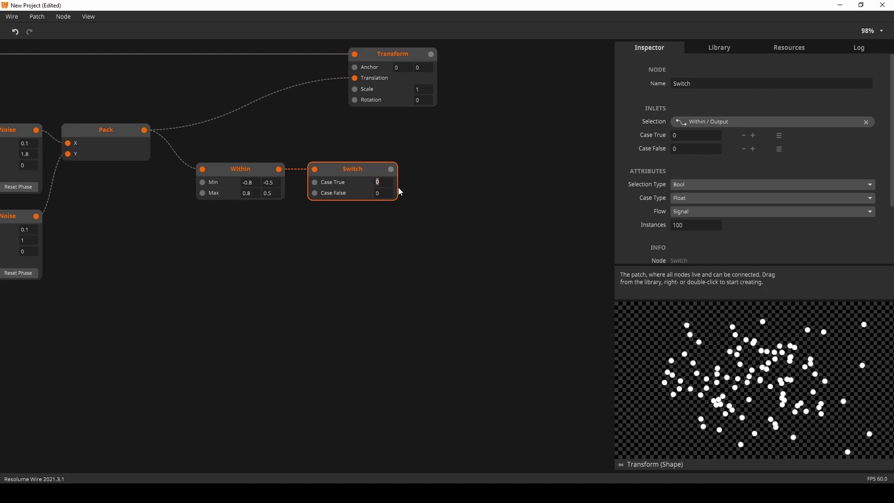
type("1")
left_click(429, 214)
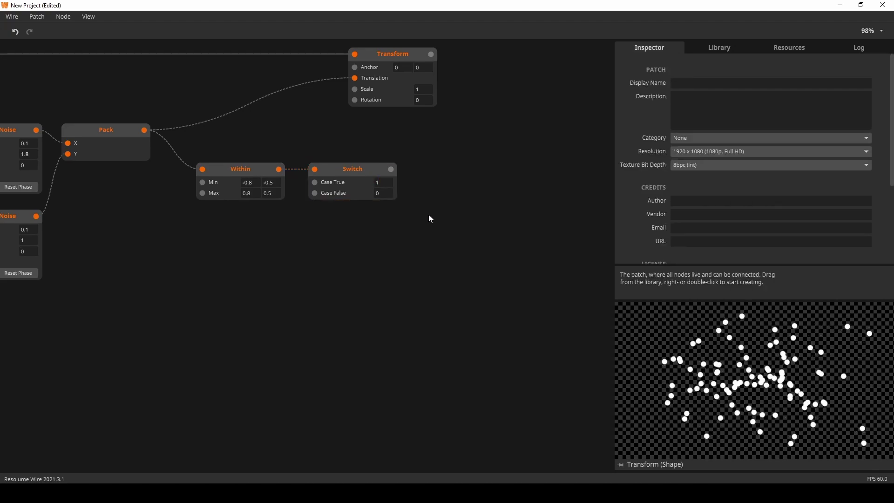
left_click(379, 192)
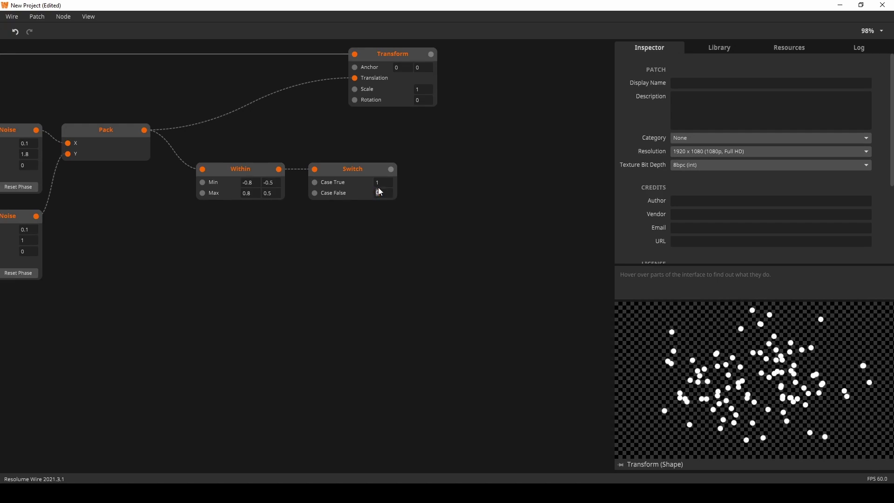
type("0")
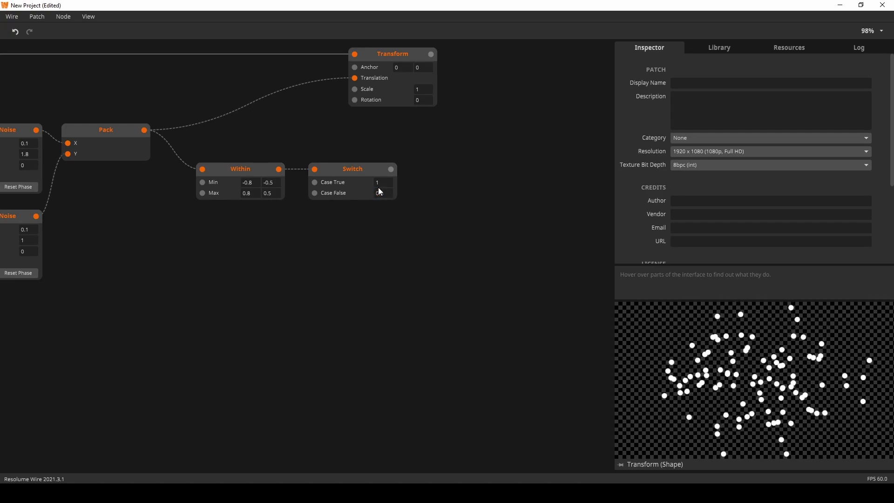
type(".5")
left_click_drag(391, 169, 358, 91)
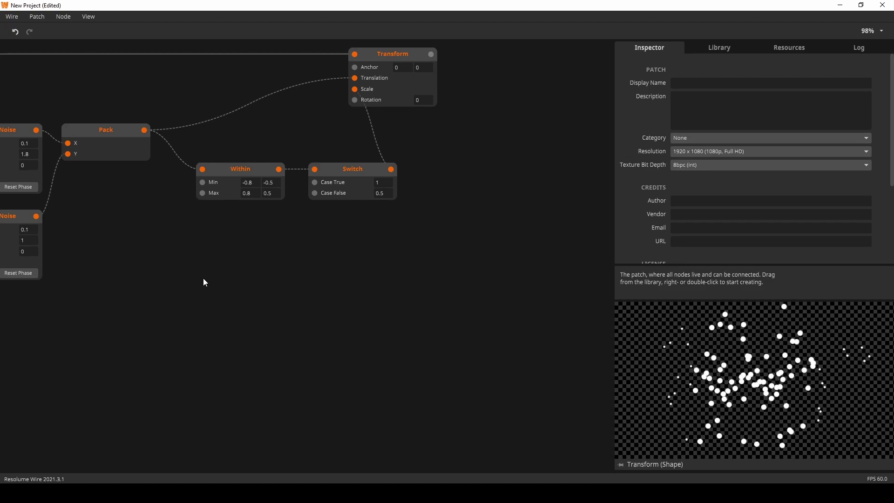
Increase the upper Perlin Noise's Amplitude to spread the circles wider horizontally
left_click_drag(203, 279, 403, 294)
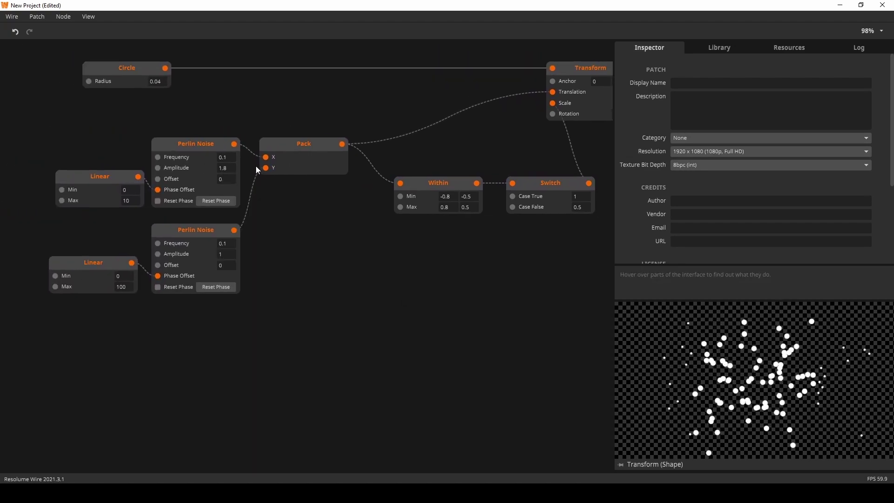
left_click(229, 168)
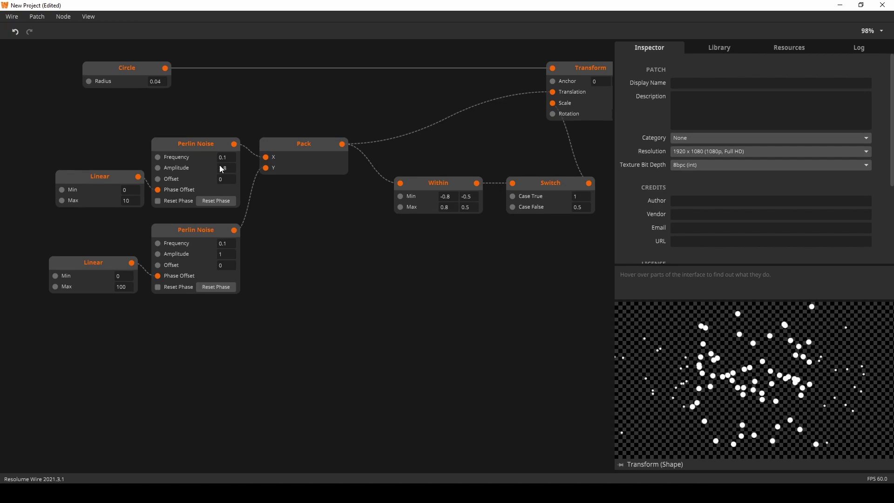
Insert a Smooth node with a Duration of 3 between the Switch output and the Transform's Scale, moving the Transform to make room
scroll(391, 267, "right", 10)
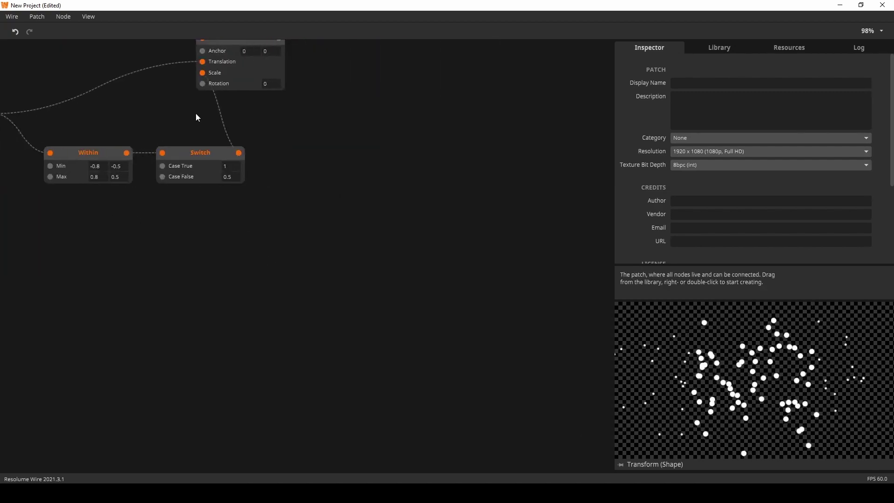
left_click_drag(245, 83, 442, 84)
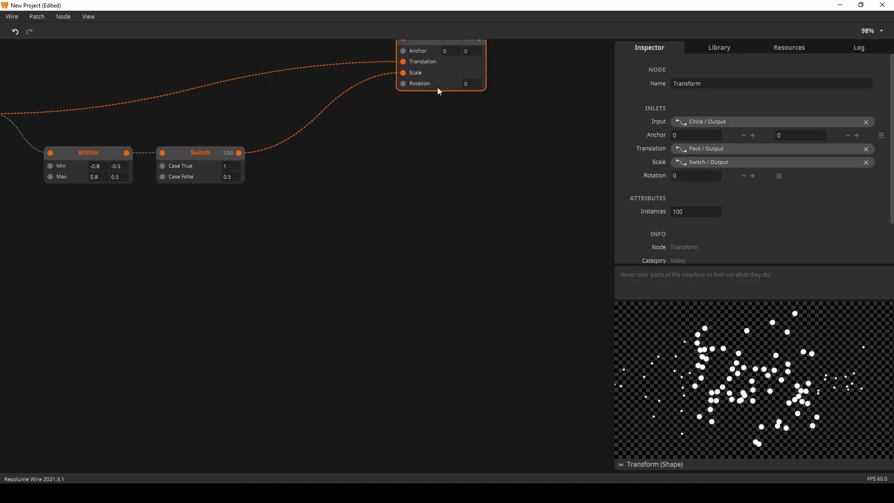
double_click(295, 190)
type("smooth")
key("Return")
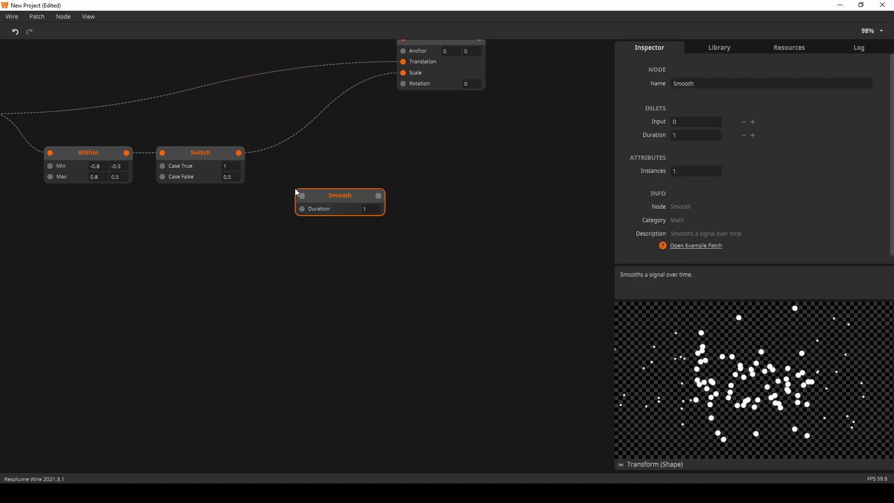
left_click_drag(239, 153, 405, 73)
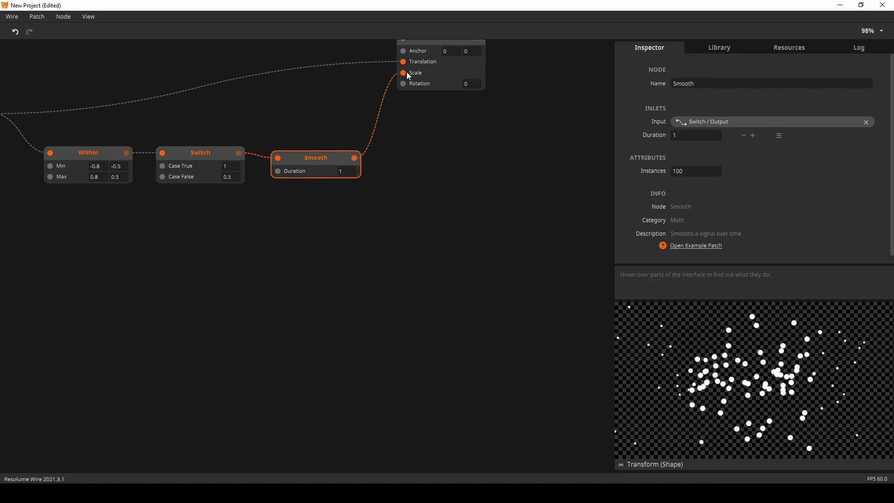
left_click(345, 171)
type("3")
left_click(348, 187)
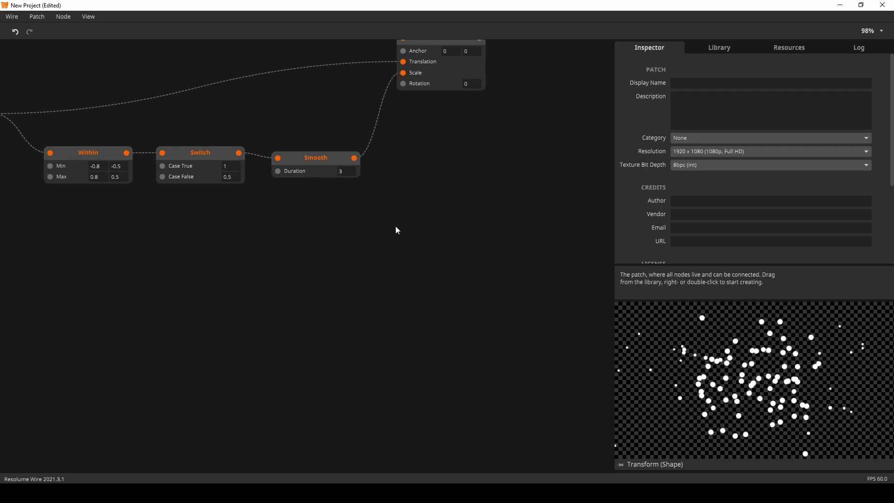
Add a Shape Render node, connect the Transform's output to it and set its Color to white
left_click_drag(396, 228, 259, 295)
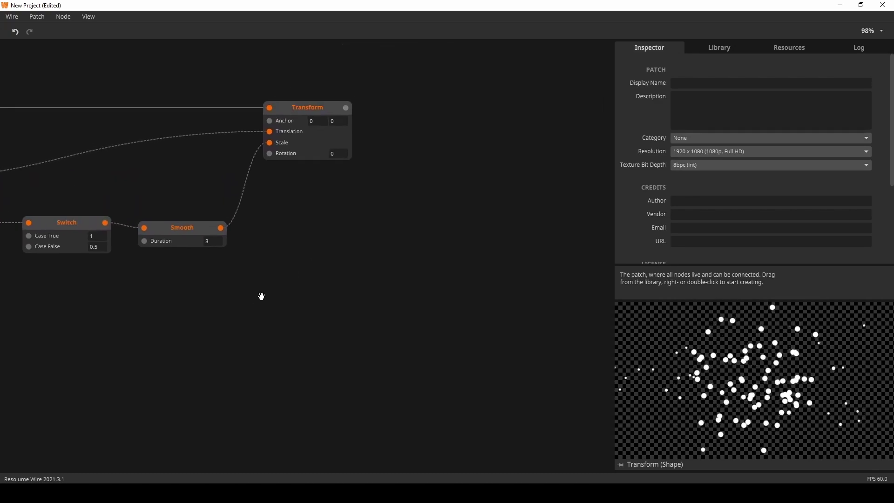
double_click(414, 155)
type("sahep")
key("BackSpace")
key("BackSpace")
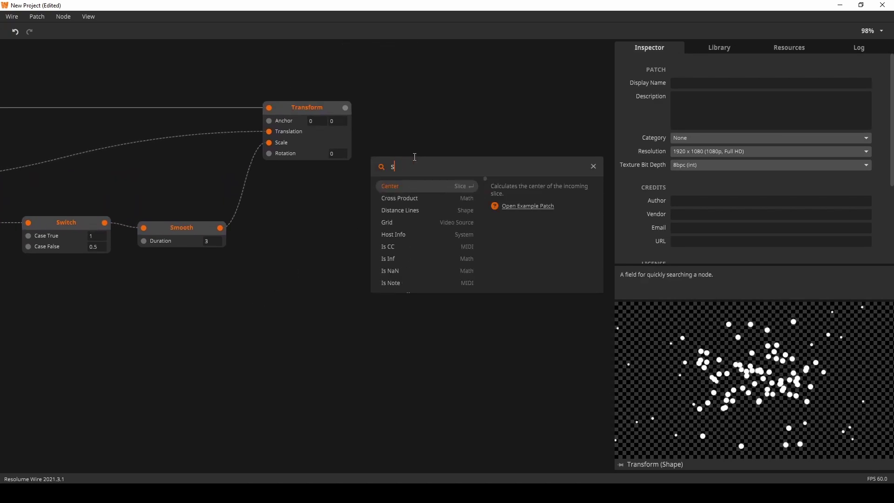
type("hape")
key("Return")
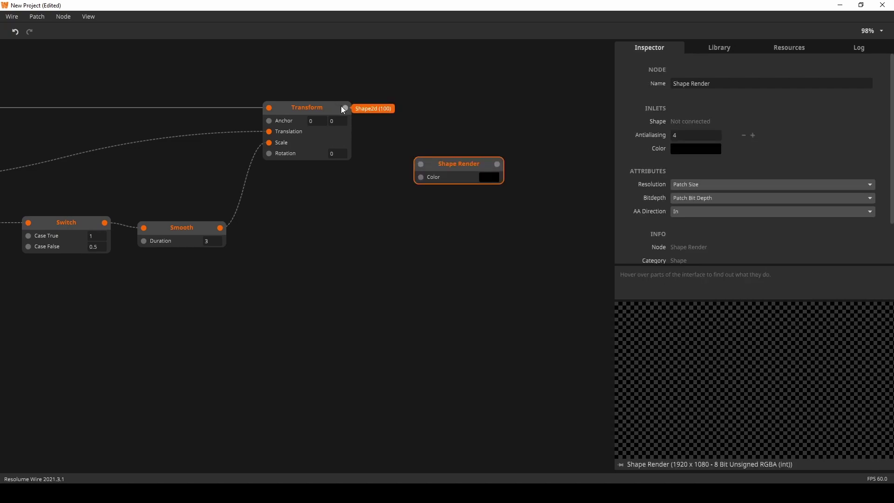
left_click_drag(346, 107, 443, 110)
left_click(495, 123)
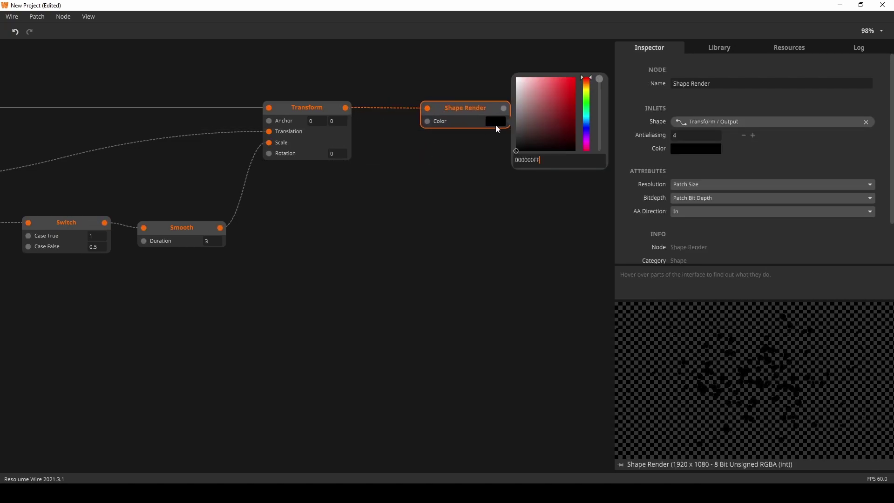
left_click(428, 247)
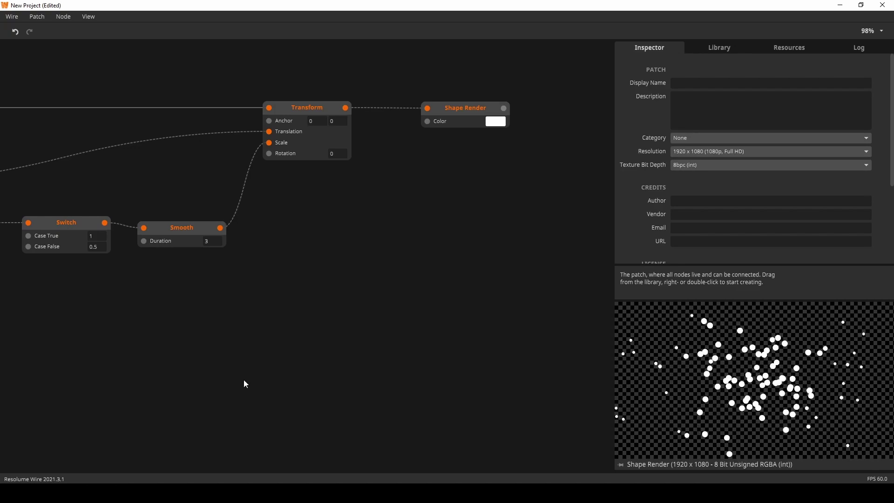
Add a Color node and place it directly below the Smooth node
left_click_drag(226, 355, 267, 337)
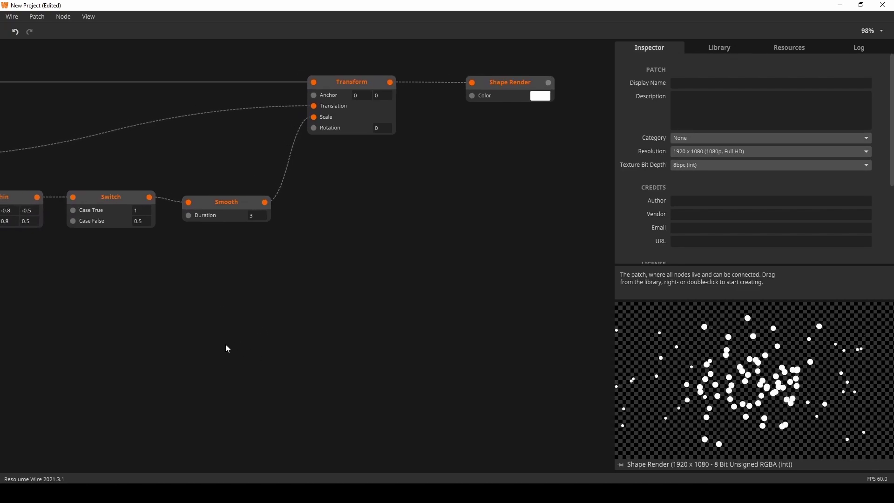
double_click(207, 318)
type("colr")
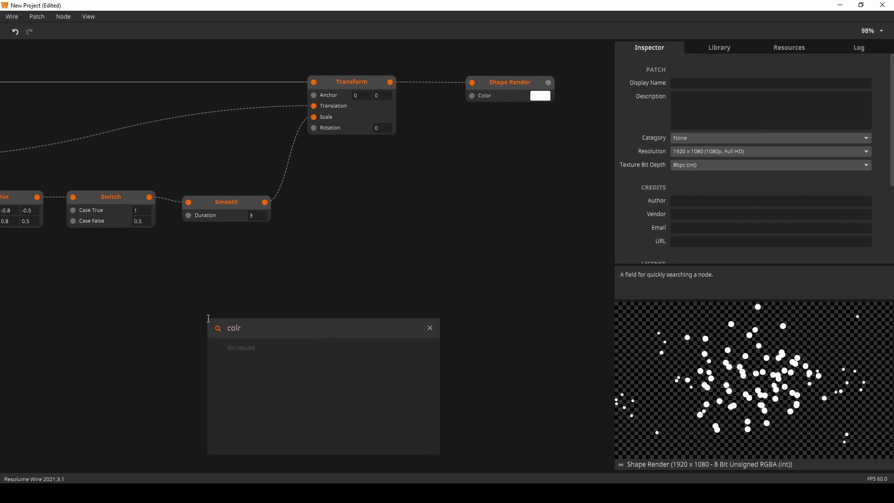
key("BackSpace")
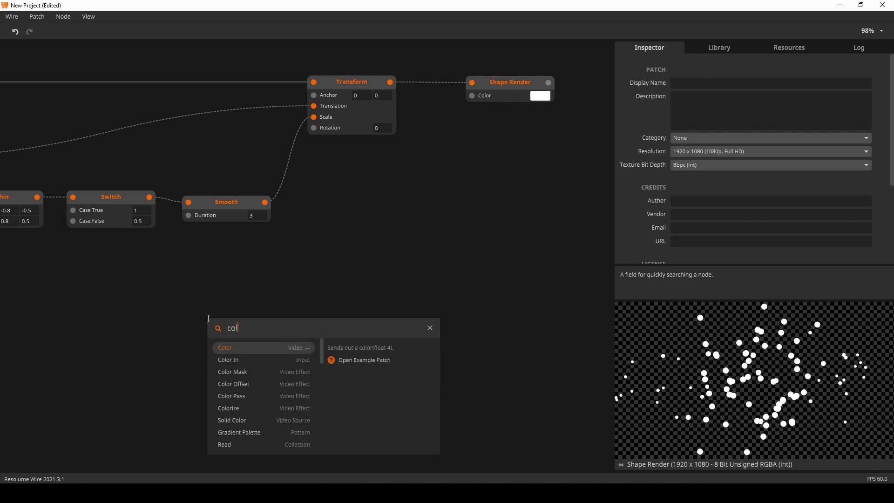
key("Return")
left_click_drag(244, 325, 224, 270)
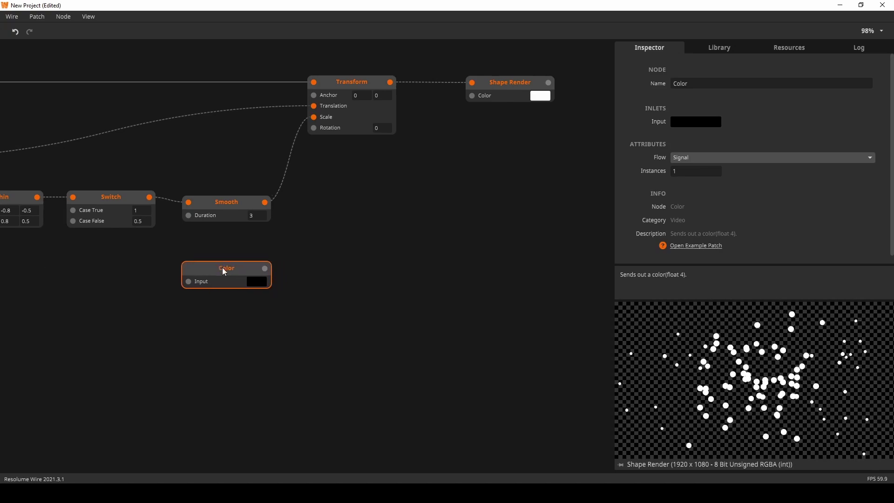
Set the Color node's Input to the purple 7C2BC7 at full opacity
left_click(257, 282)
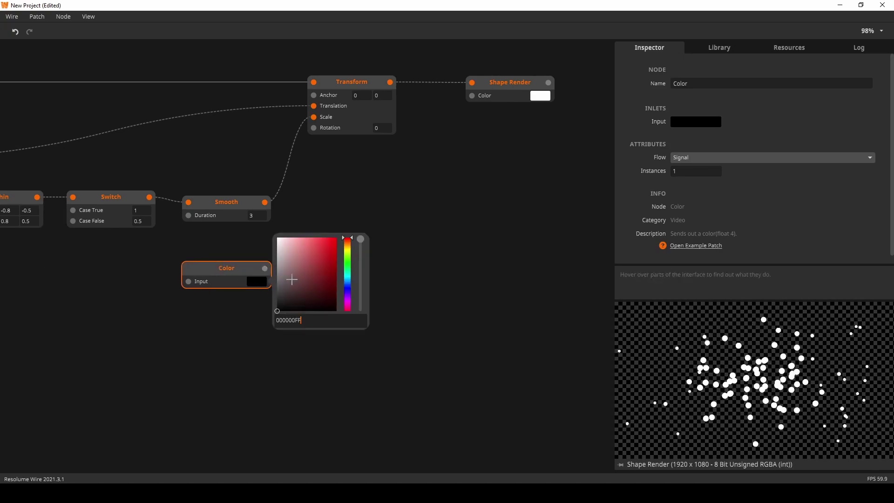
left_click_drag(353, 259, 352, 292)
left_click(399, 315)
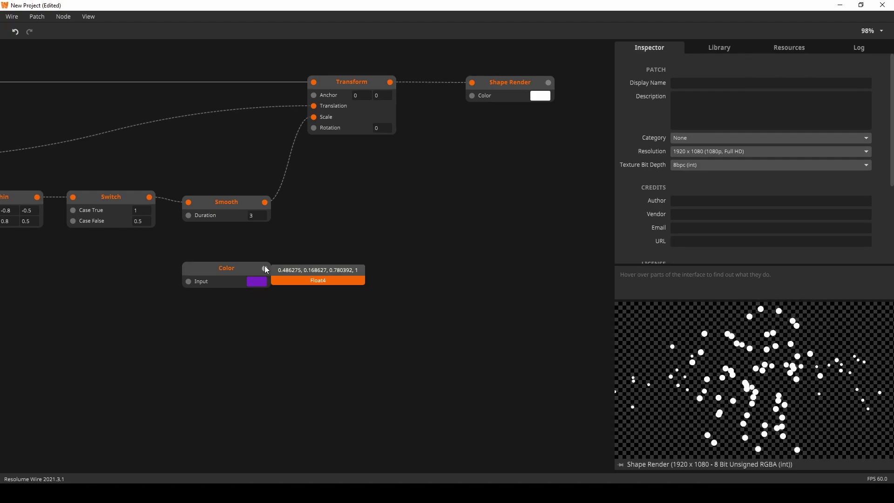
Add a Random node directly below the Color node and set its Type to Float4
double_click(202, 337)
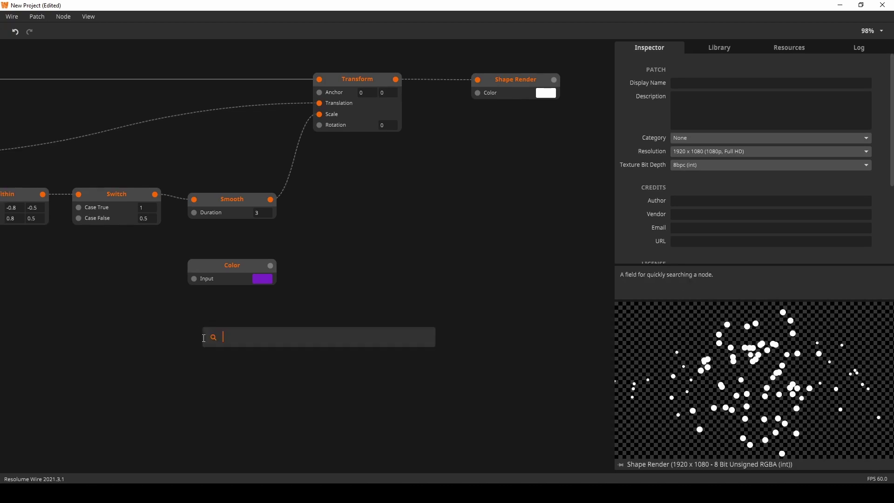
type("random")
key("Return")
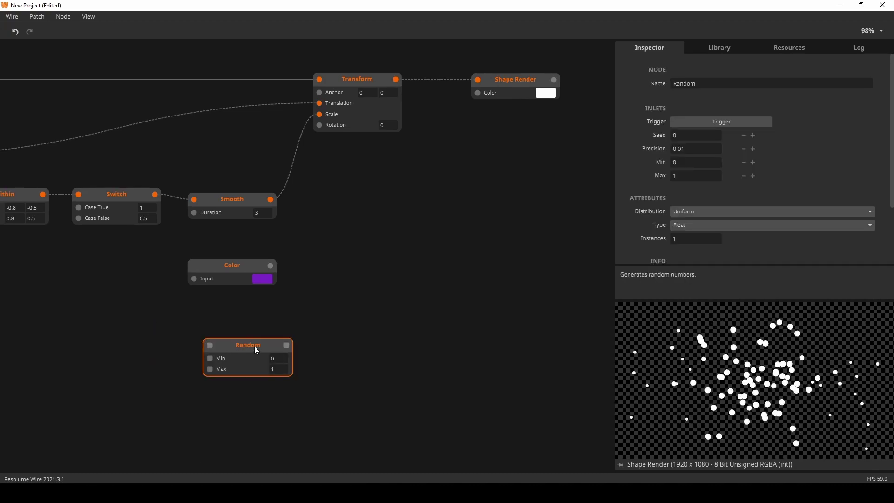
left_click_drag(255, 347, 239, 324)
left_click(705, 226)
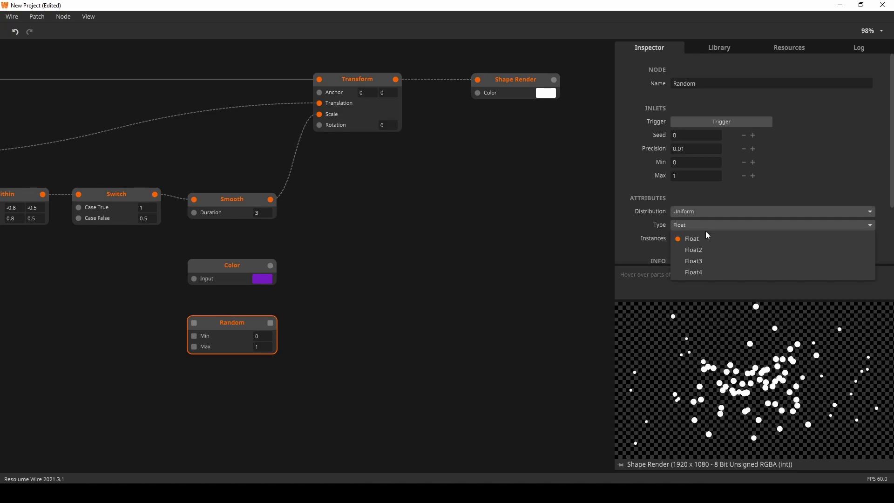
left_click(705, 270)
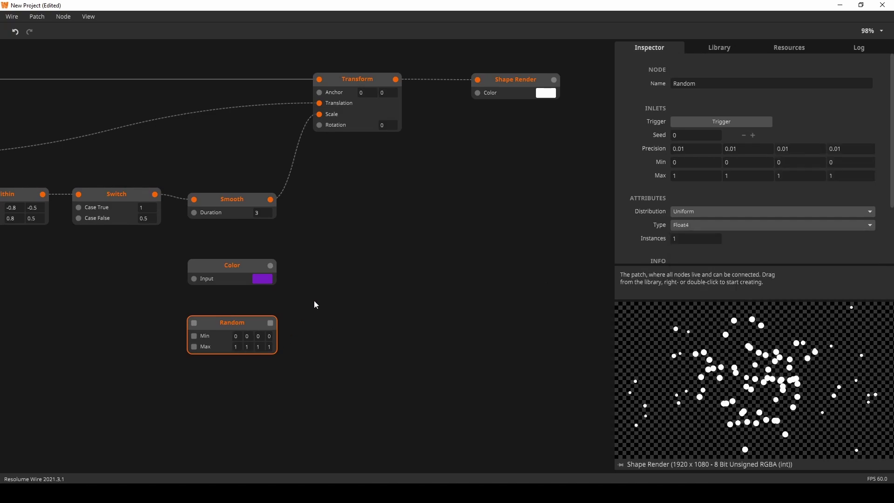
Add an Add node with Color connected to Left and Random to Right, and set the Random's fourth Max value to 0
double_click(336, 278)
type("add")
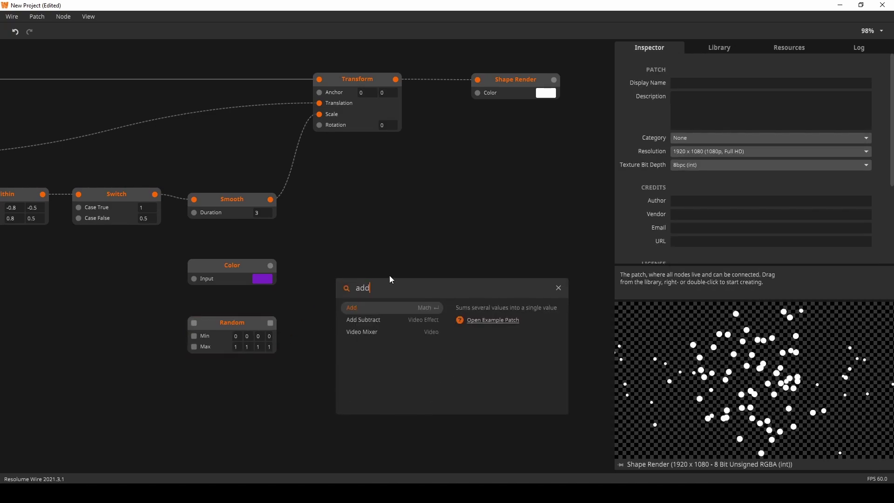
left_click(376, 309)
left_click_drag(375, 309, 373, 263)
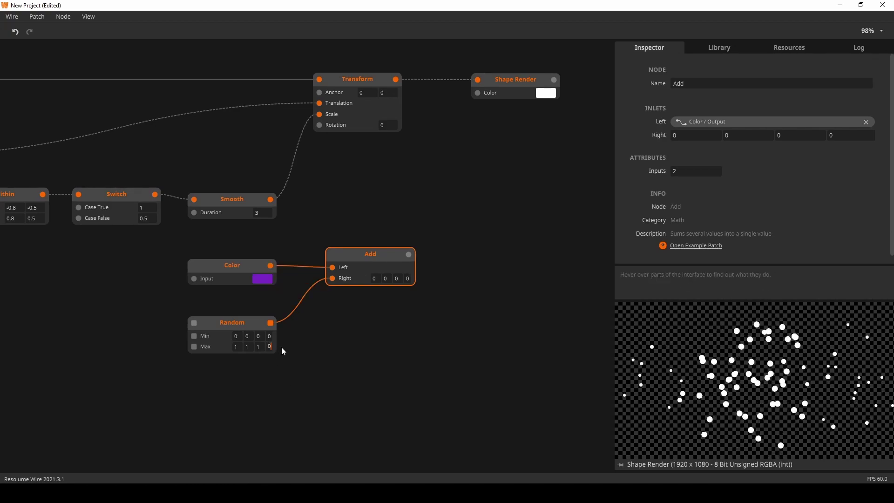
left_click(325, 352)
Lower the Color node's opacity as a trial, bring it back to nearly full and check the node's output values
left_click(262, 279)
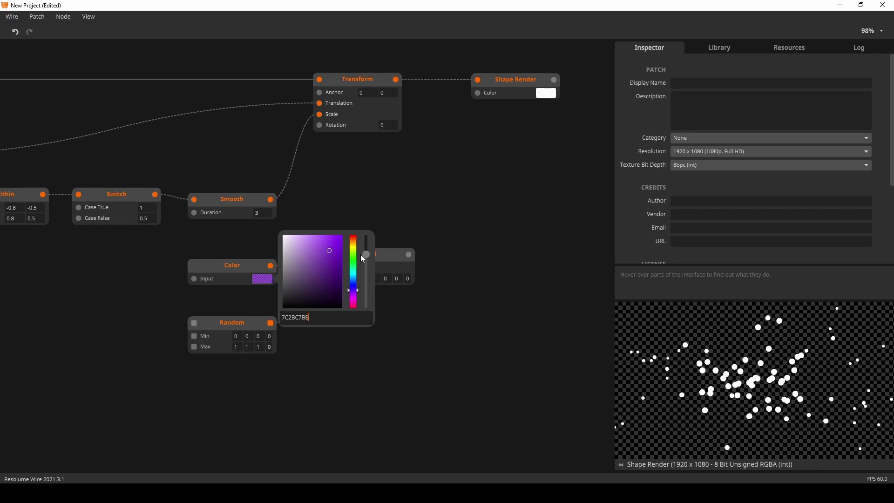
left_click(380, 394)
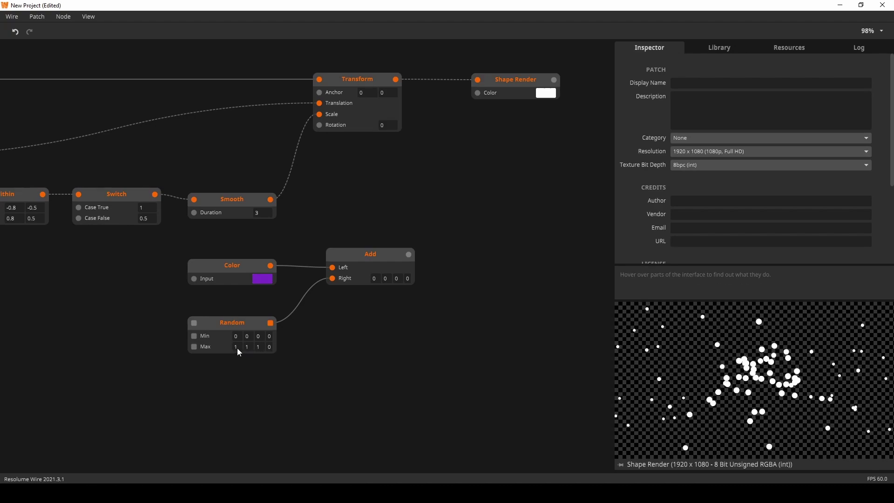
mouse_move(272, 267)
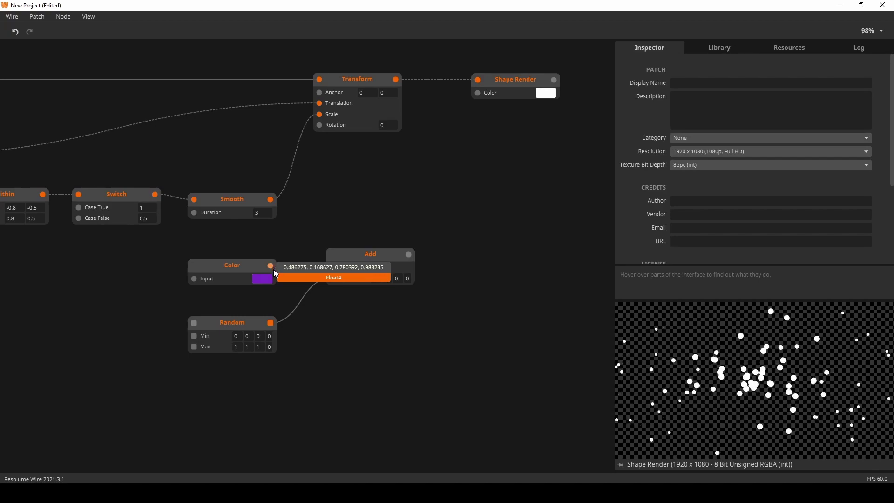
left_click_drag(275, 274, 275, 275)
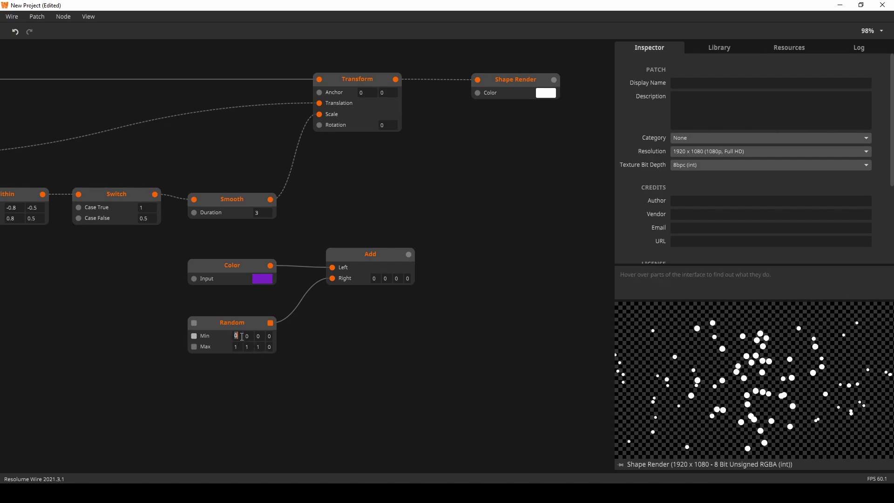
Set the first three Min values of the Random node to -0.2
type("-0")
type(".")
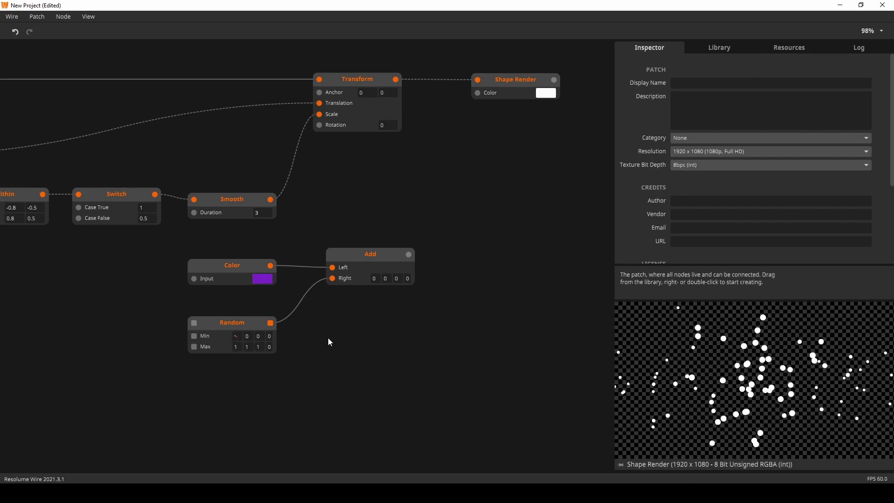
type("2")
key("Tab")
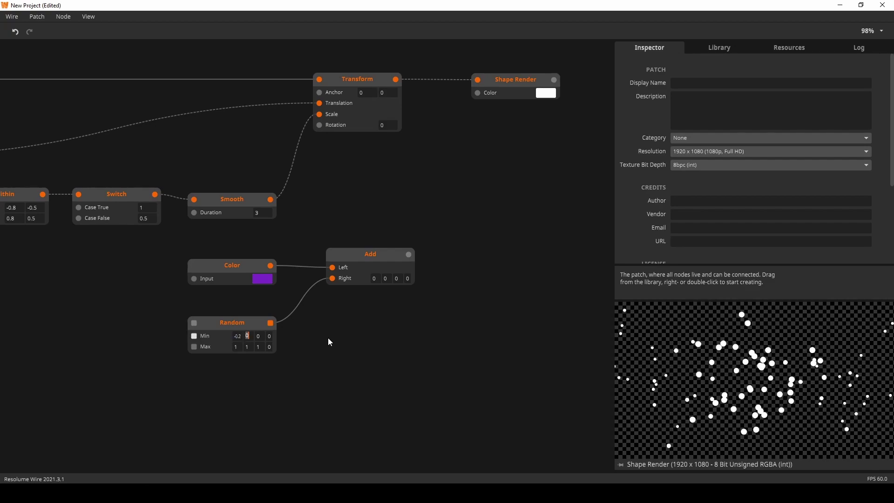
type("-0.2")
key("Tab")
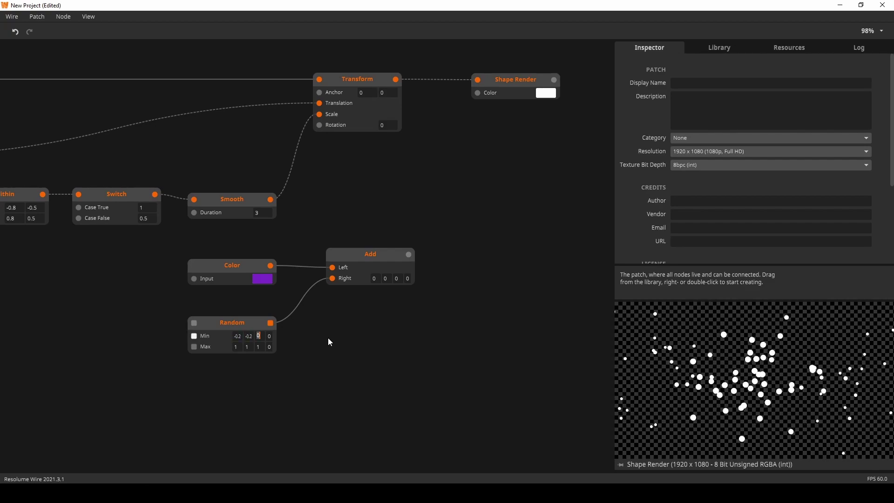
type("-")
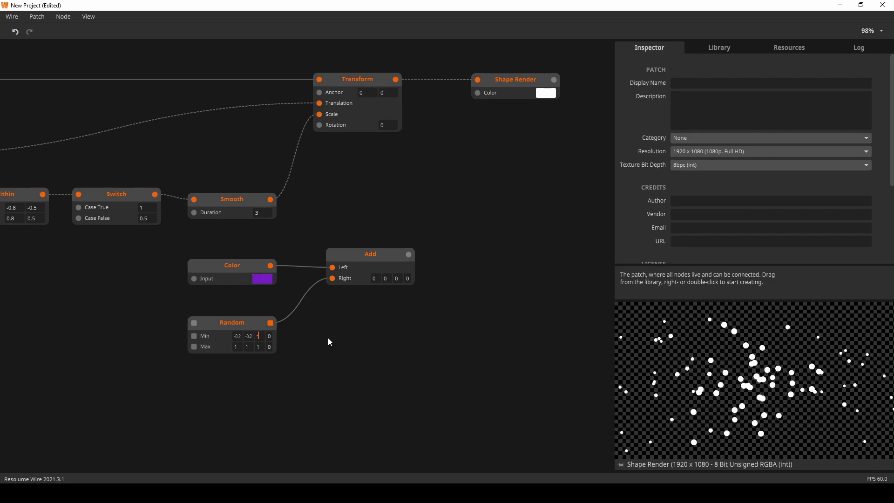
type("0.2")
key("Tab")
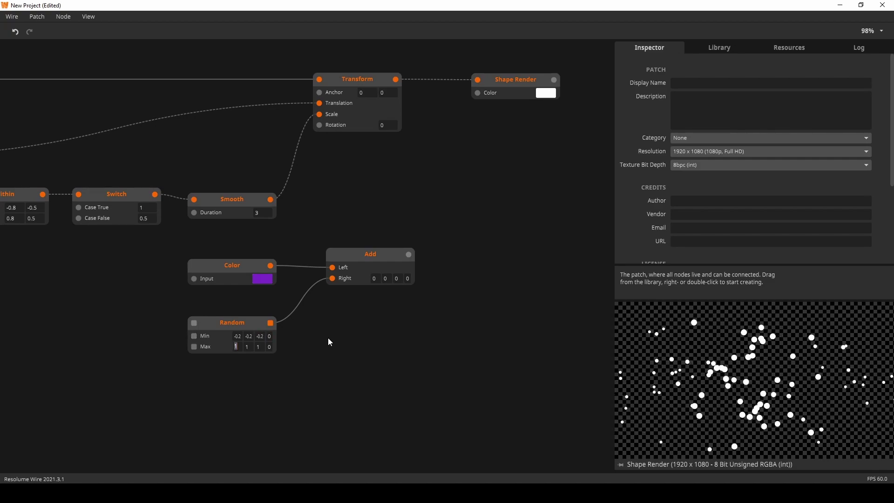
Set the first three Max values of the Random node to 0.2 and connect the Add output to the Shape Render's Color
type("0.2")
key("Tab")
type("0.2")
key("Tab")
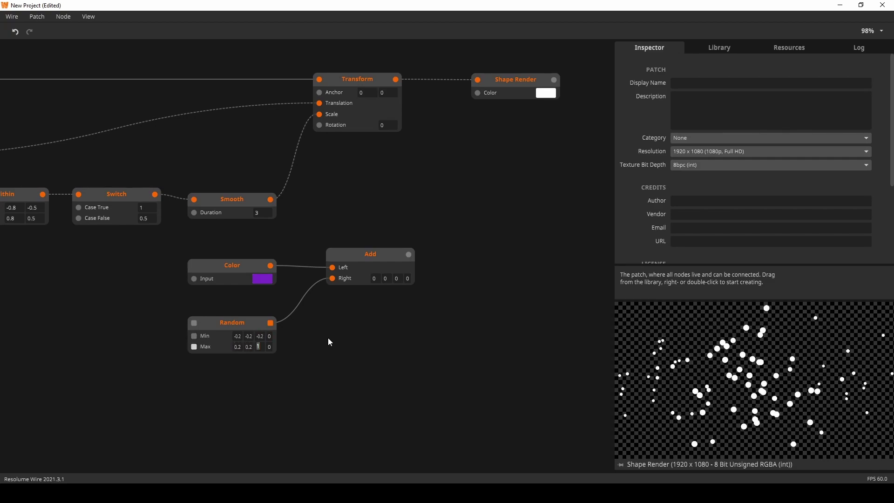
type("0.2")
mouse_move(406, 262)
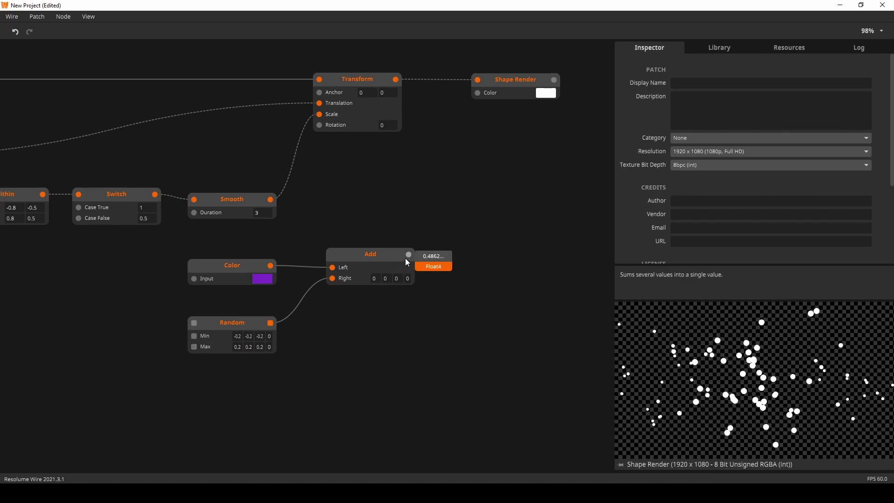
left_click_drag(408, 255, 477, 93)
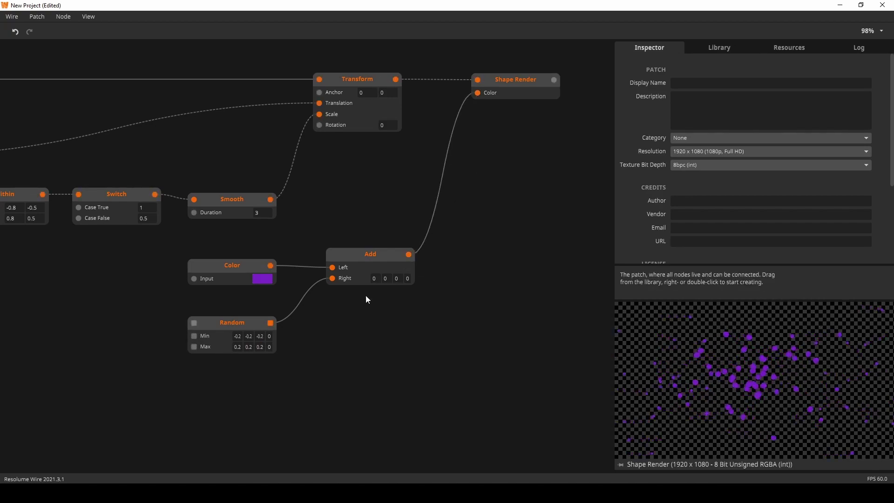
Trigger the single-instance Random node repeatedly to examine how the shared circle colour varies around purple
left_click(231, 324)
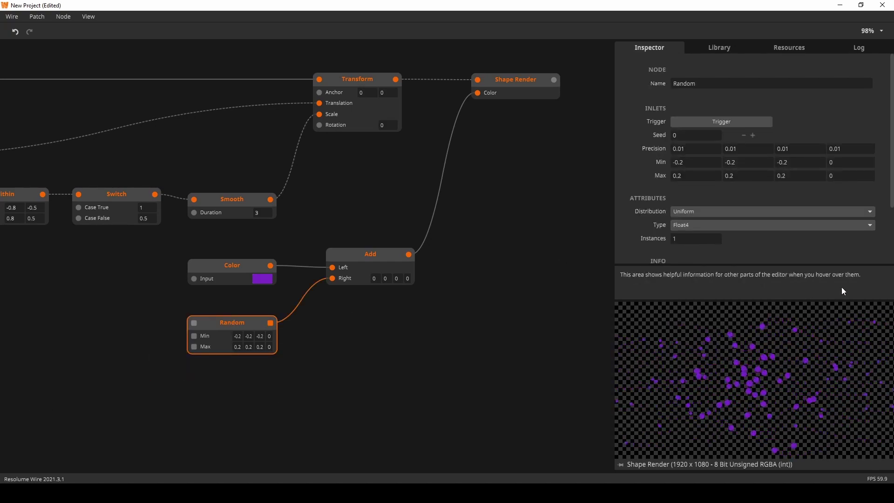
left_click(710, 119)
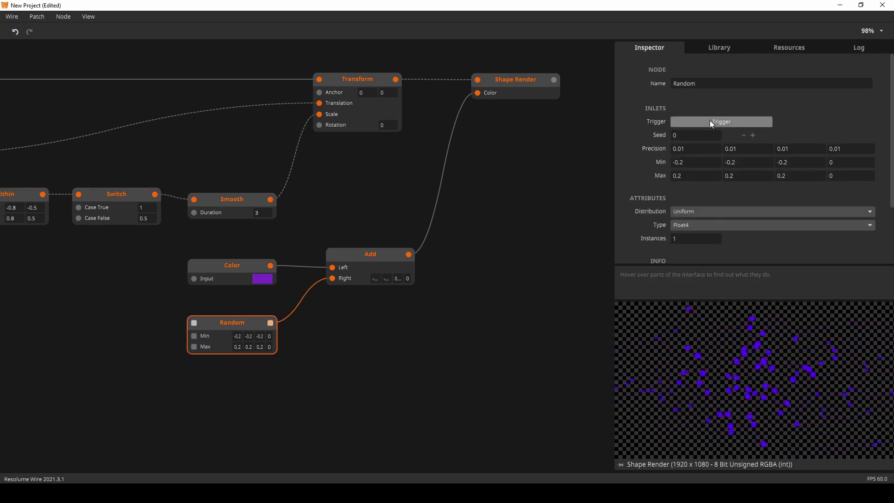
left_click(710, 120)
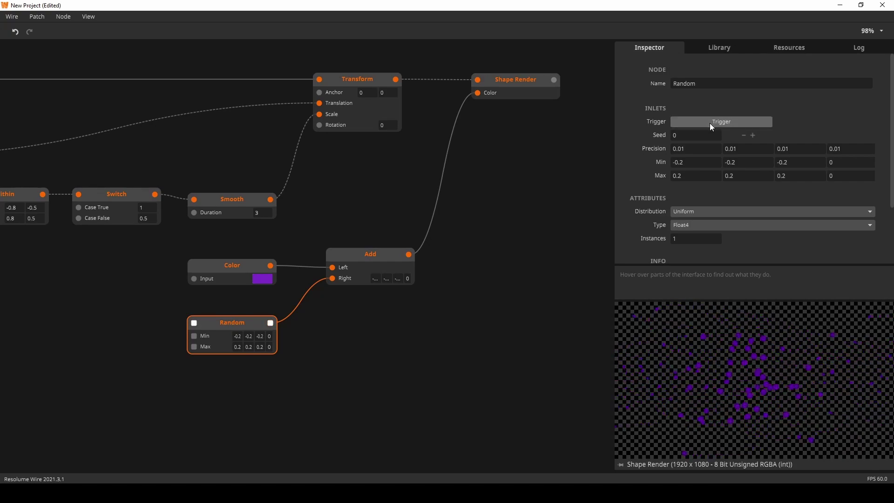
left_click(710, 122)
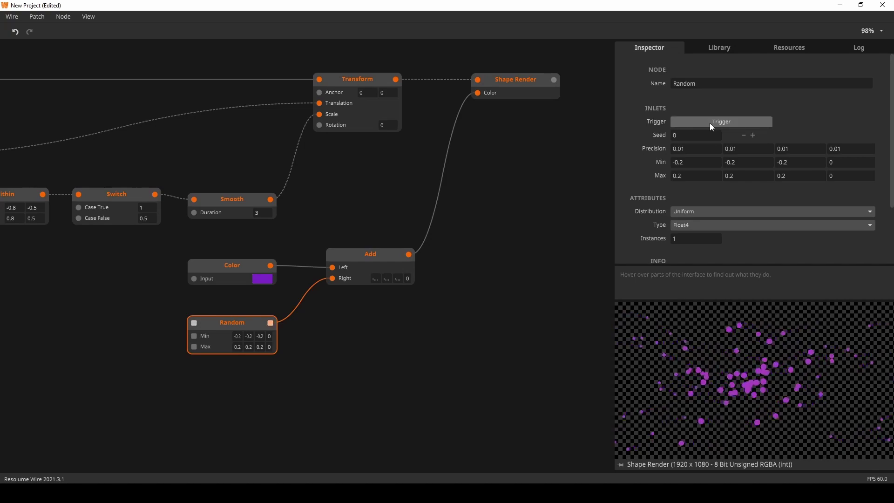
left_click(710, 122)
left_click(709, 122)
left_click(710, 122)
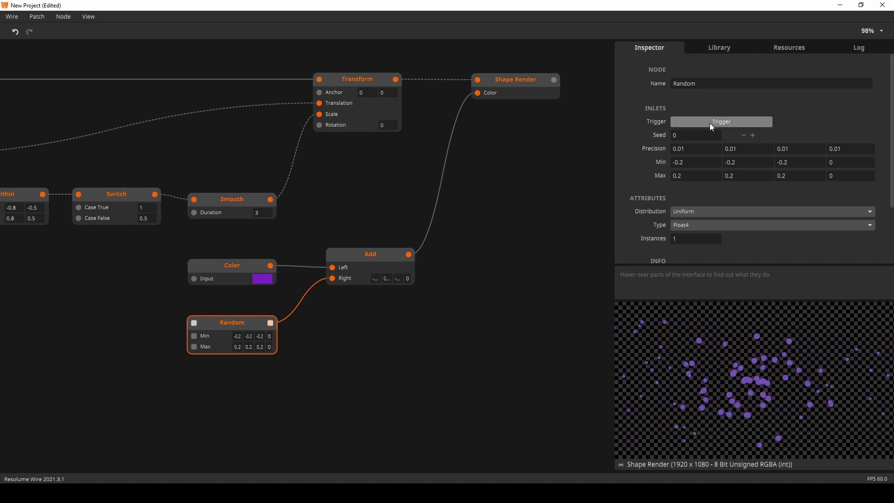
left_click(709, 122)
left_click(710, 122)
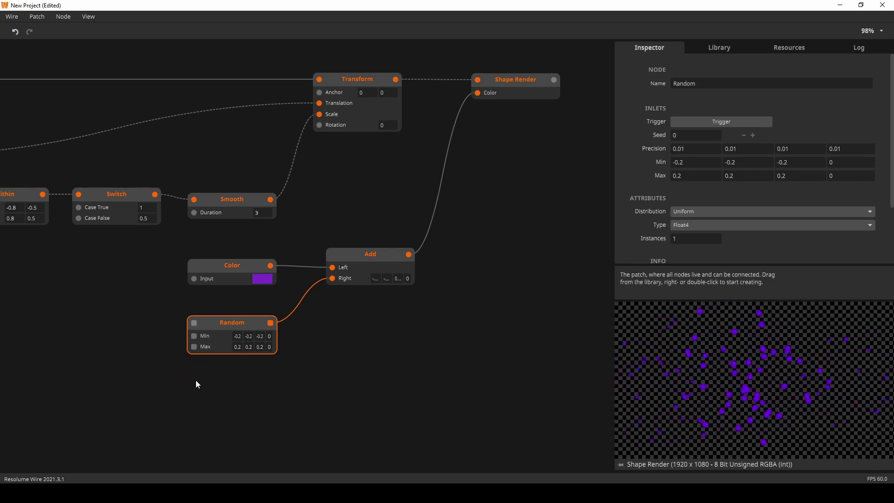
Check the Transform's instance count and set the Color node's Instances to 100
left_click(320, 385)
left_click_drag(332, 365, 380, 352)
left_click(272, 262)
left_click(405, 73)
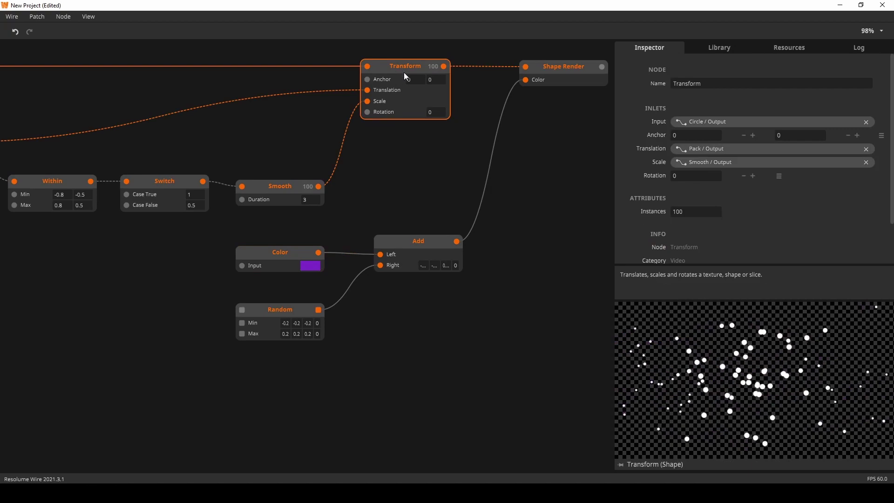
left_click(292, 254)
left_click(698, 170)
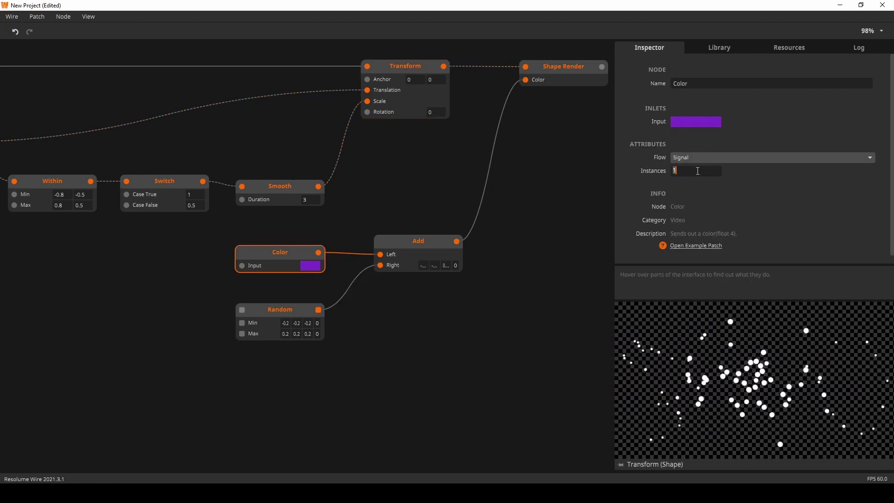
type("100")
key("Return")
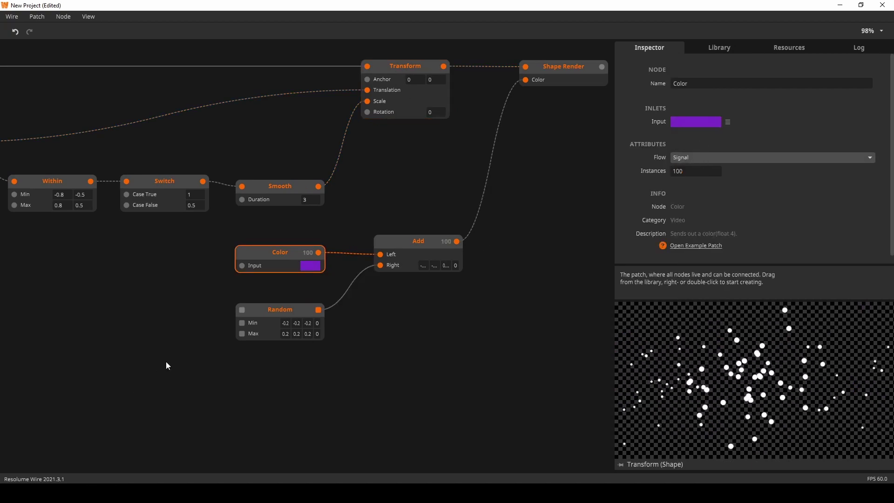
Set the Random node's Instances to 100 and pin the Shape Render as the preview
left_click(266, 311)
left_click(697, 242)
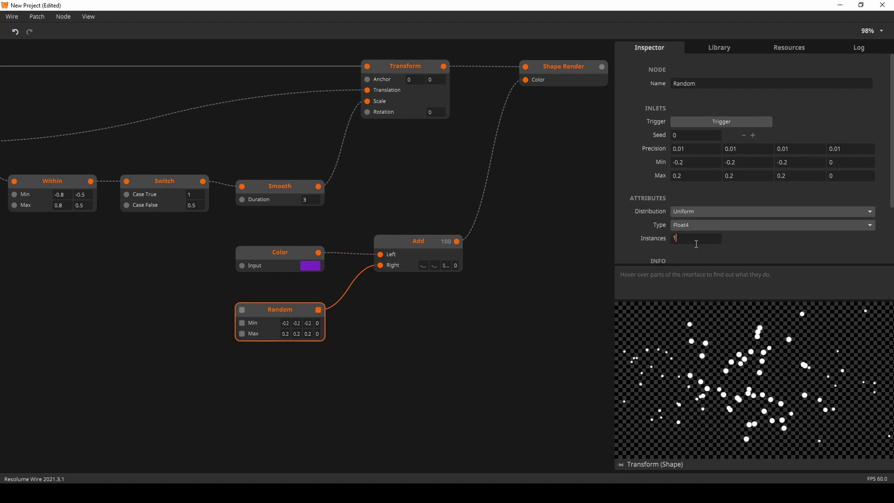
type("00")
key("Return")
scroll(503, 233, "right", 3)
scroll(503, 233, "up", 1)
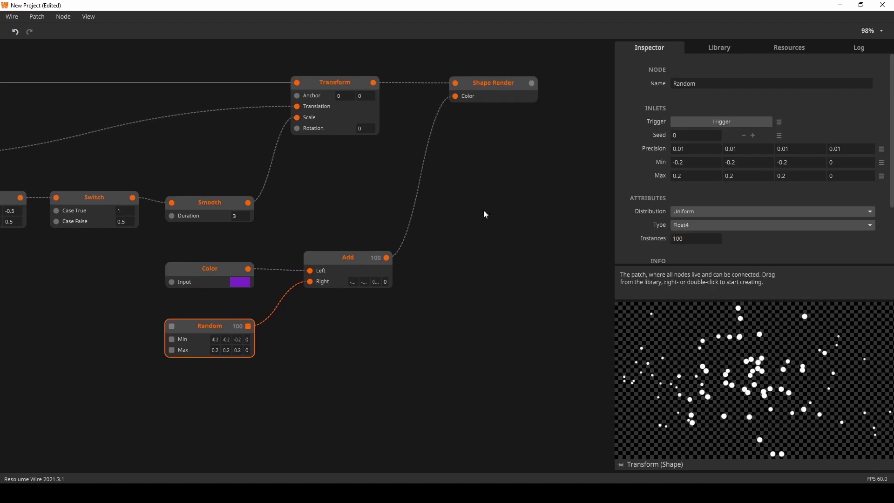
left_click(502, 97)
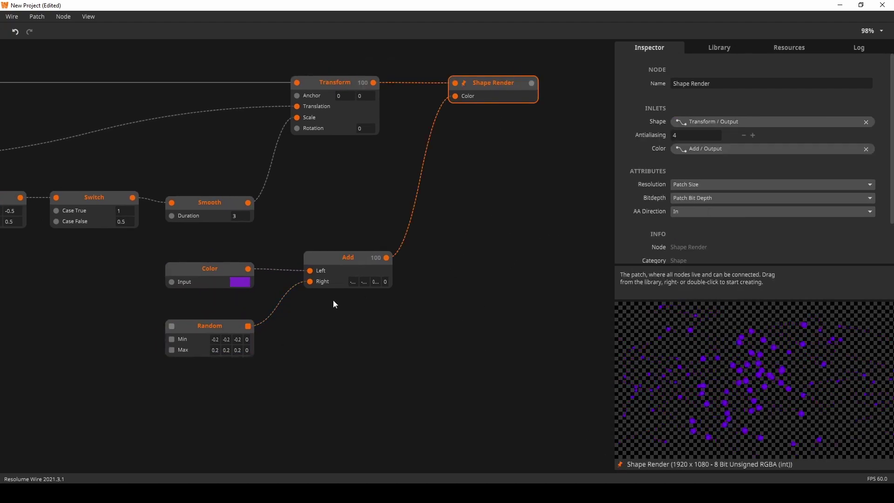
Trigger the 100-instance Random node several times to give each circle its own random shade
left_click(221, 325)
left_click(743, 124)
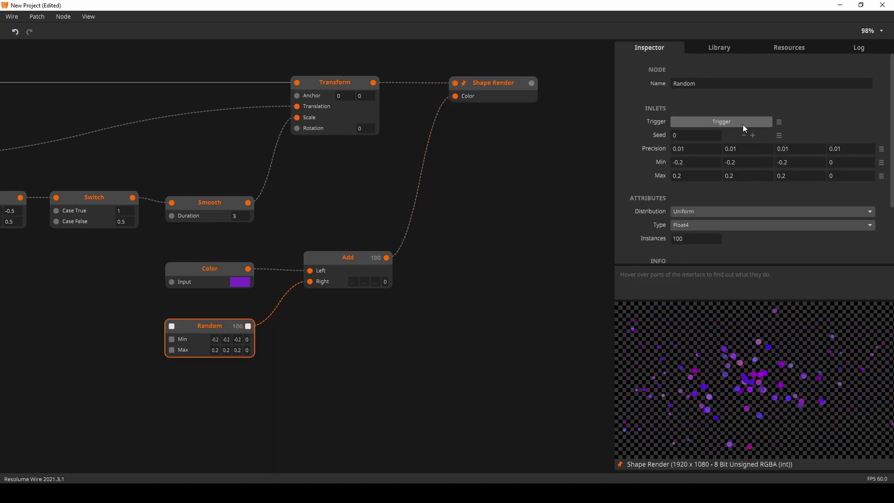
left_click(742, 124)
left_click(742, 123)
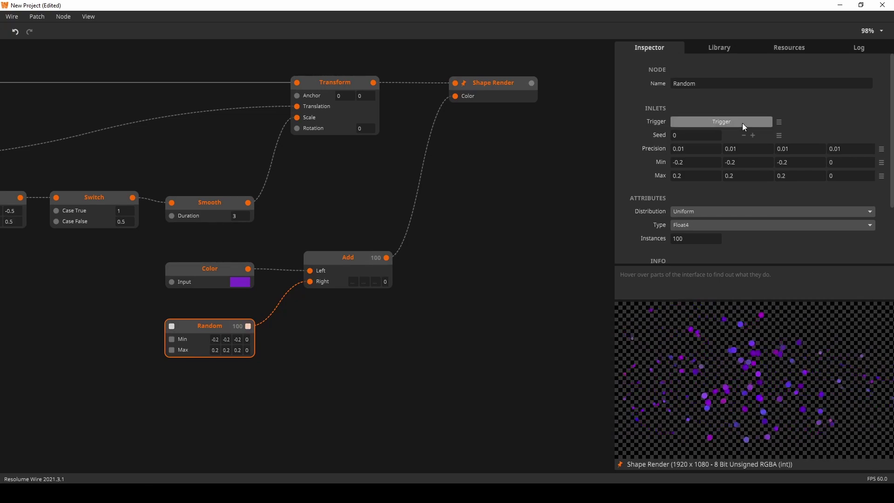
left_click(742, 123)
left_click(742, 123)
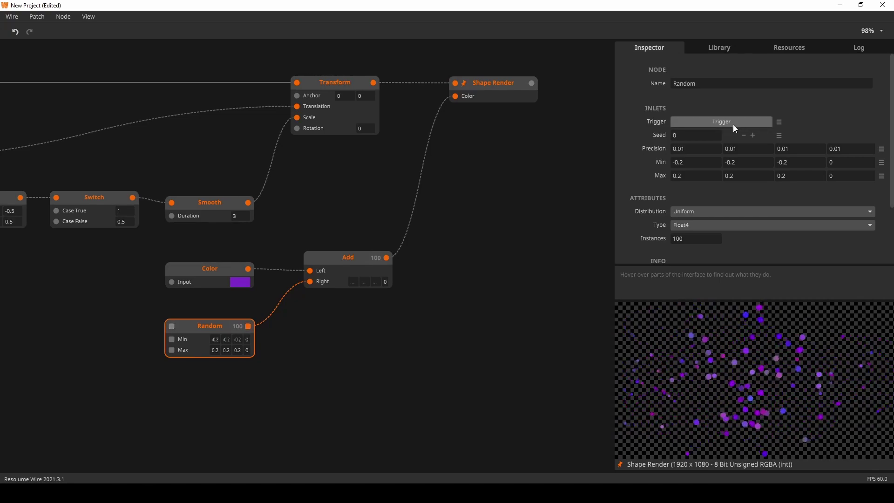
Add a Float In node in the empty area left of the Random node and set its Min to -1
left_click_drag(343, 367, 552, 304)
scroll(538, 307, "up", 1)
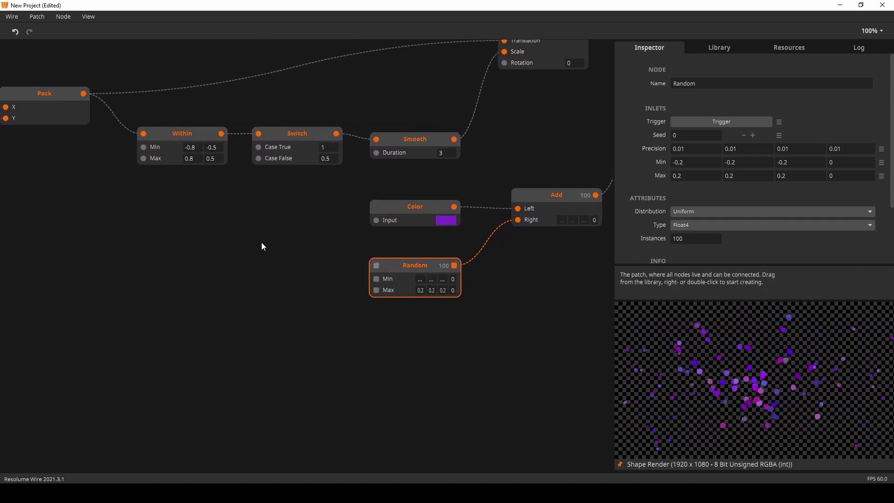
double_click(131, 269)
type("float")
key("Return")
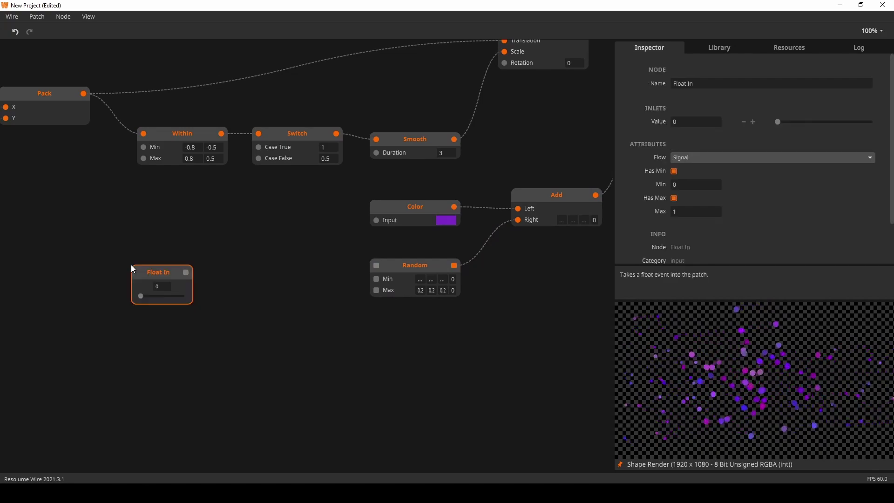
left_click_drag(161, 279, 103, 262)
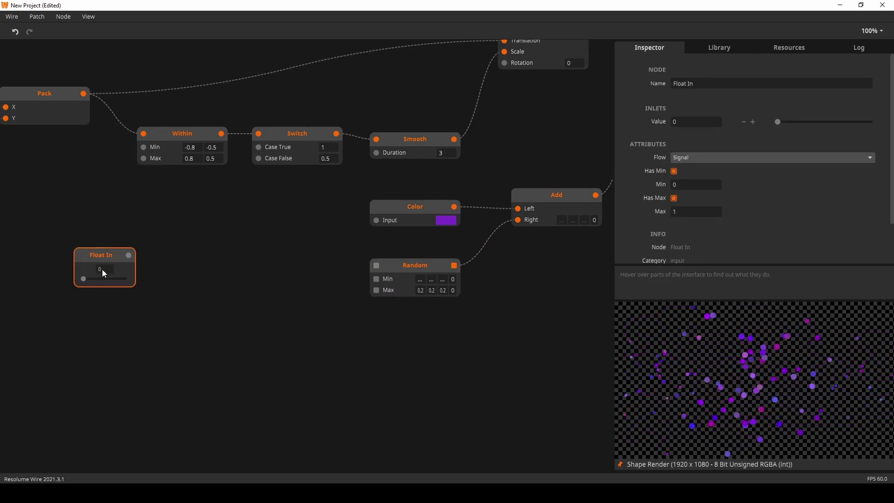
left_click(684, 186)
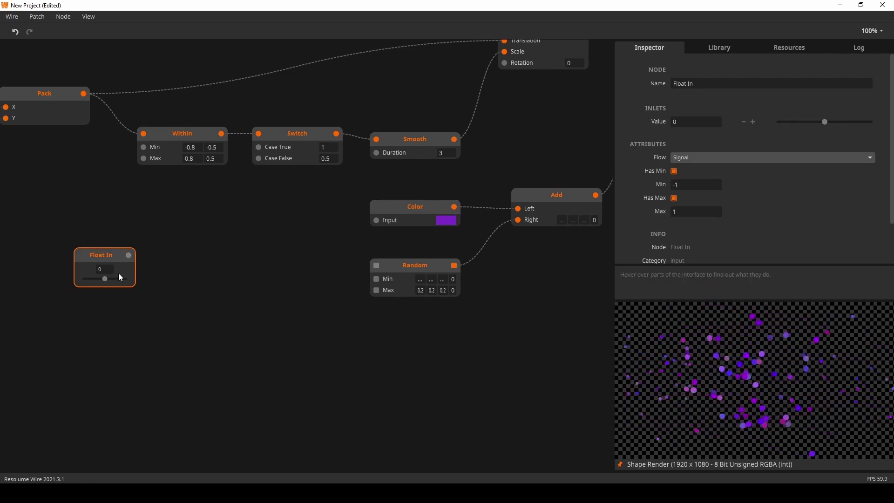
mouse_move(124, 262)
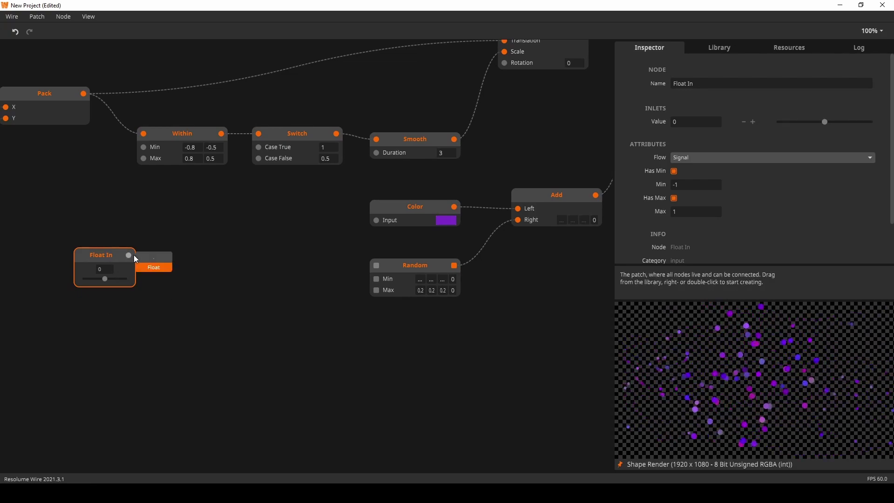
Add a Pack node with Float4 output type and place it beside the Float In node
double_click(199, 278)
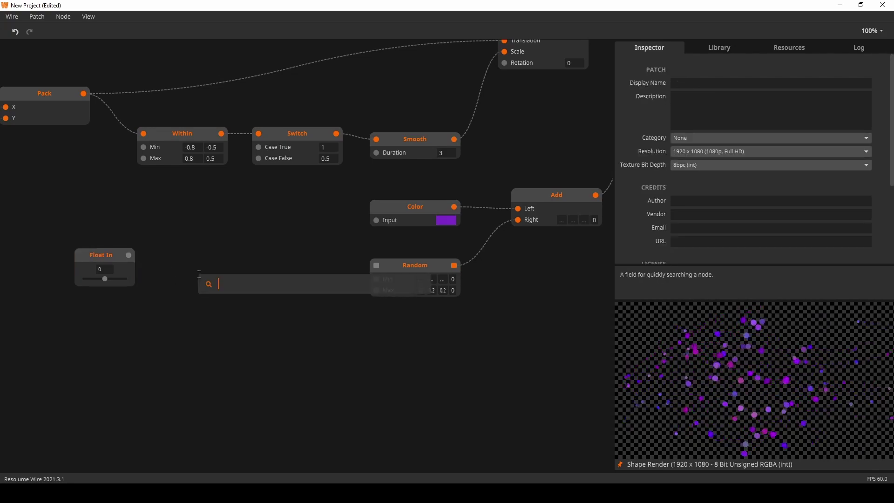
key("Escape")
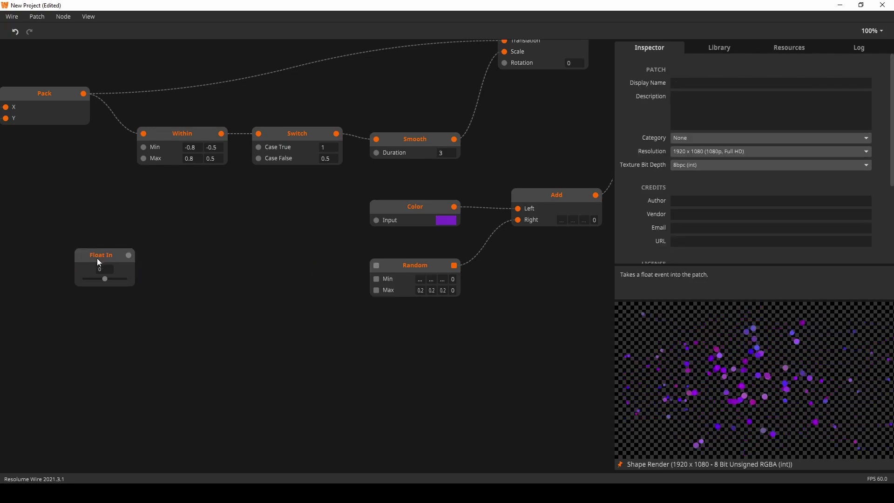
double_click(212, 278)
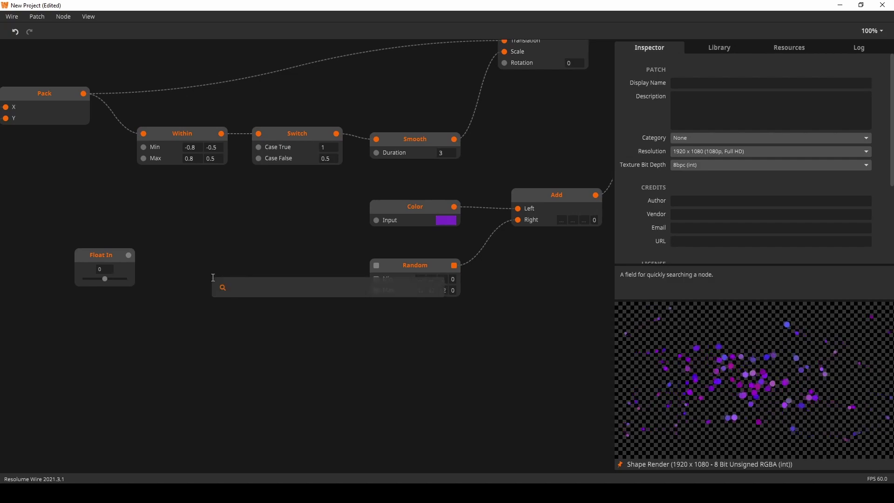
type("pack")
key("Return")
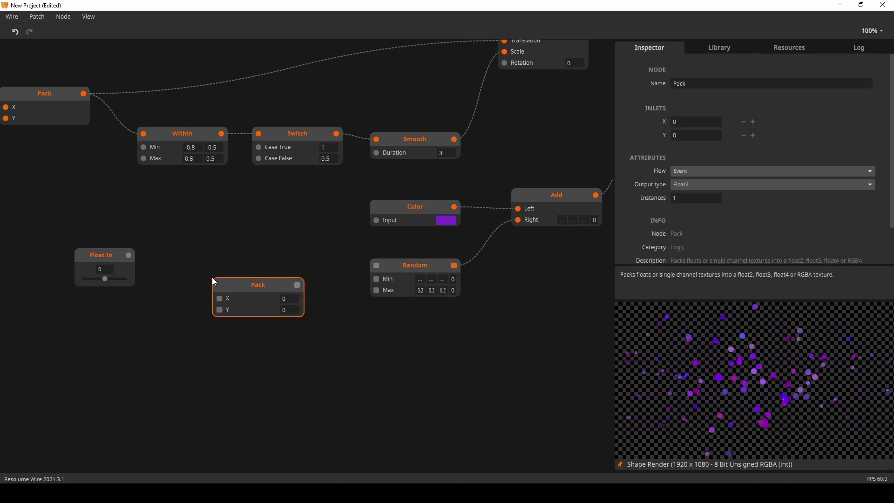
left_click(709, 185)
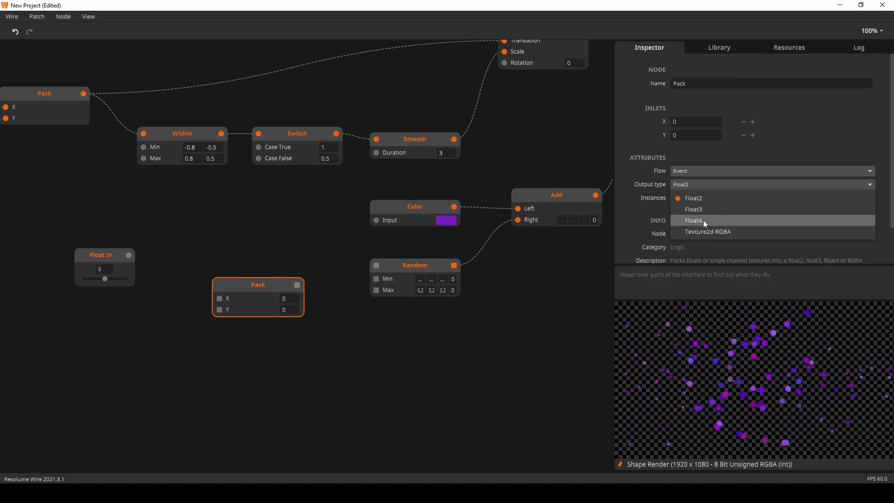
left_click(703, 220)
left_click_drag(249, 301, 201, 303)
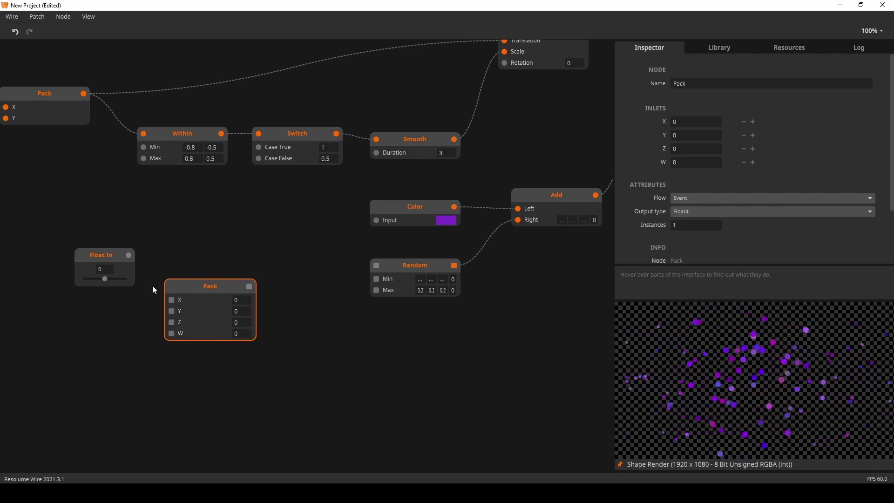
Connect Float In to the new Pack's X, Y and Z inlets and move both nodes farther from the Random node
left_click_drag(129, 255, 201, 271)
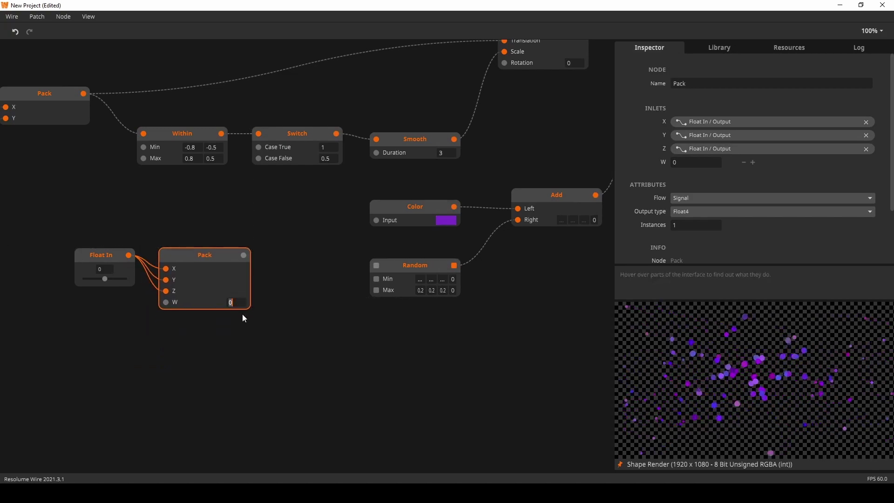
left_click(224, 339)
mouse_move(171, 304)
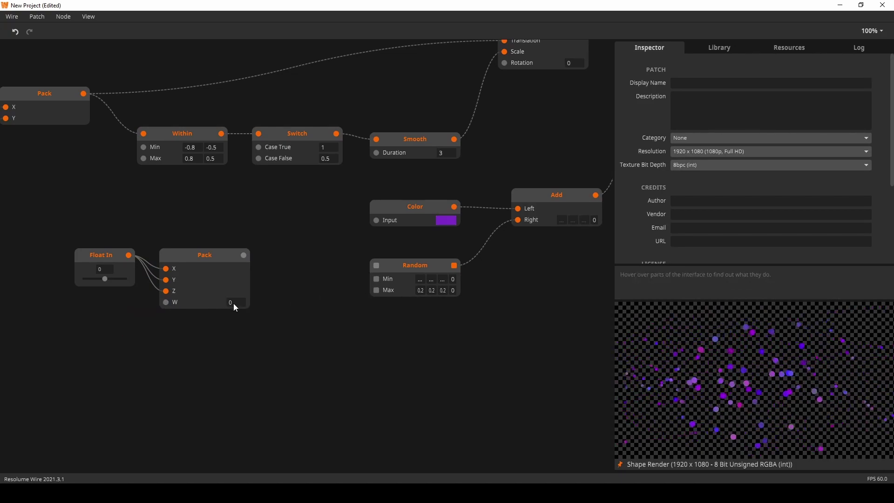
left_click_drag(222, 345, 258, 336)
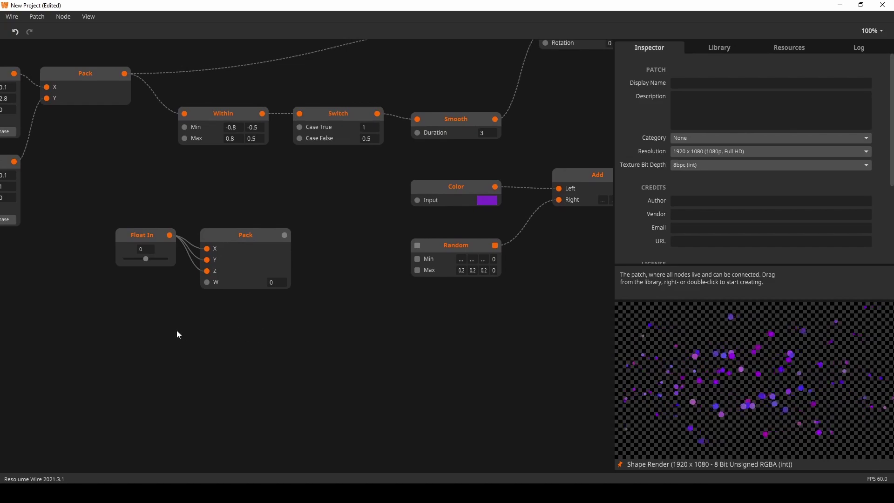
left_click_drag(125, 329, 180, 282)
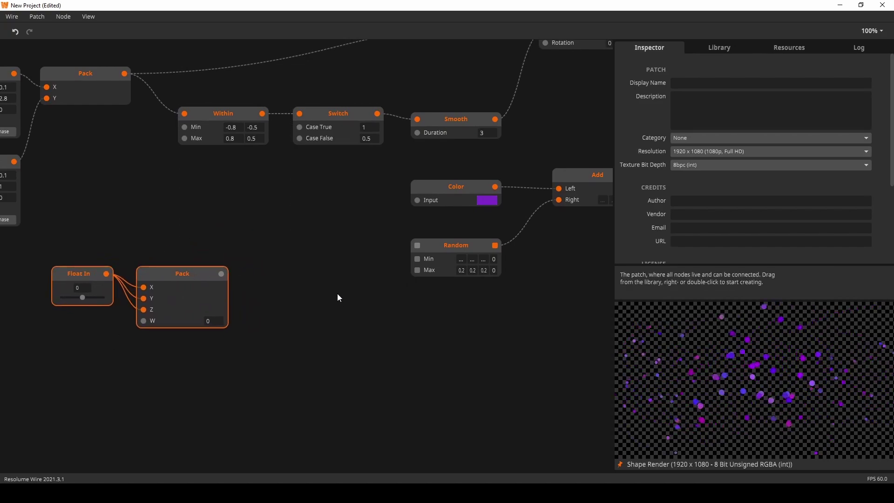
Add an On Change node between Pack and Random and feed it from the Float4 Pack's output
double_click(264, 257)
type("on")
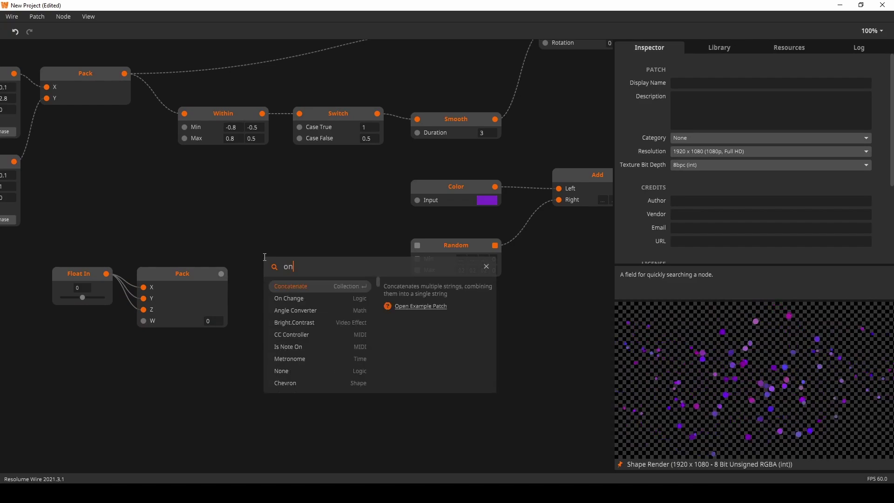
key("Down")
key("Return")
left_click_drag(221, 273, 304, 249)
mouse_move(220, 280)
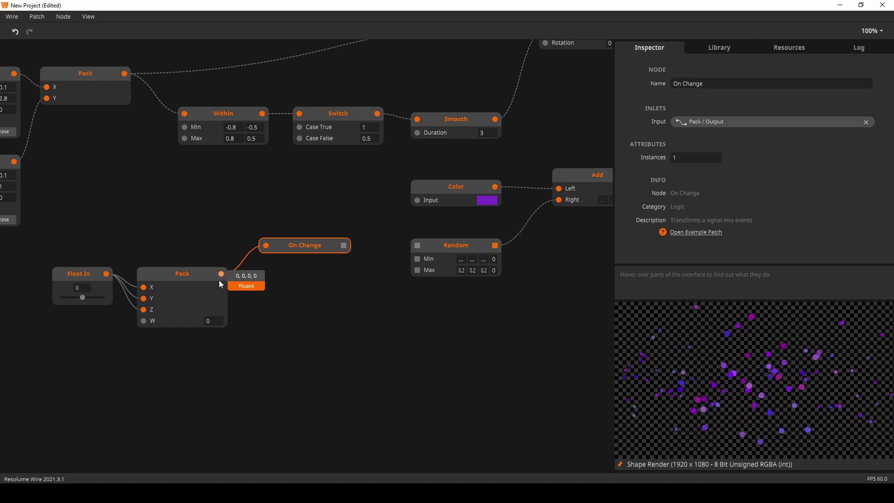
Connect On Change to the Random node's Trigger inlet and vary the Float In value to fire it
left_click(88, 297)
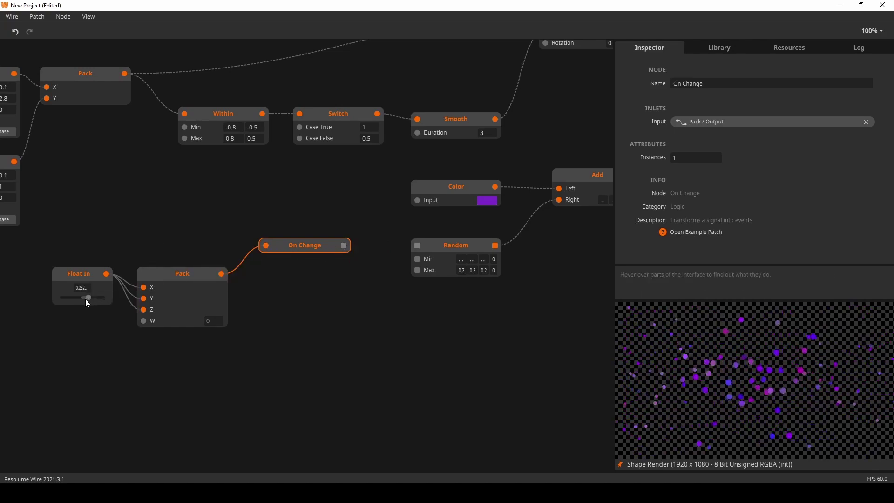
mouse_move(345, 248)
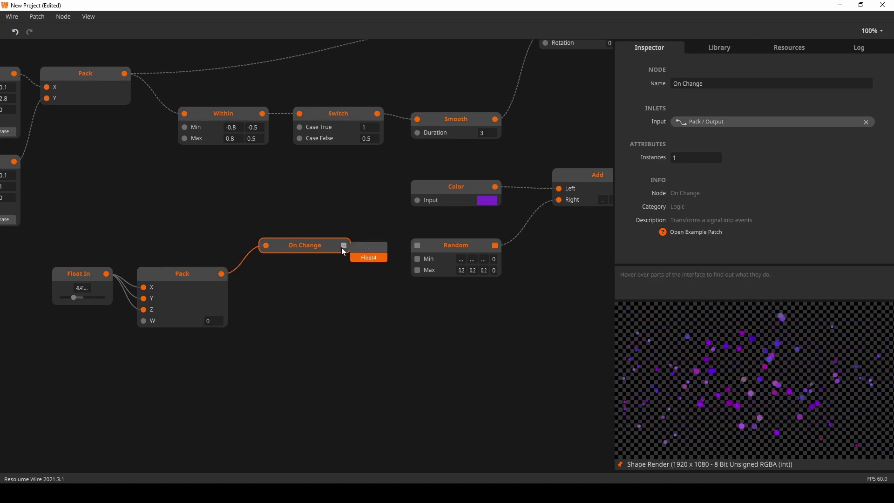
left_click_drag(344, 246, 418, 246)
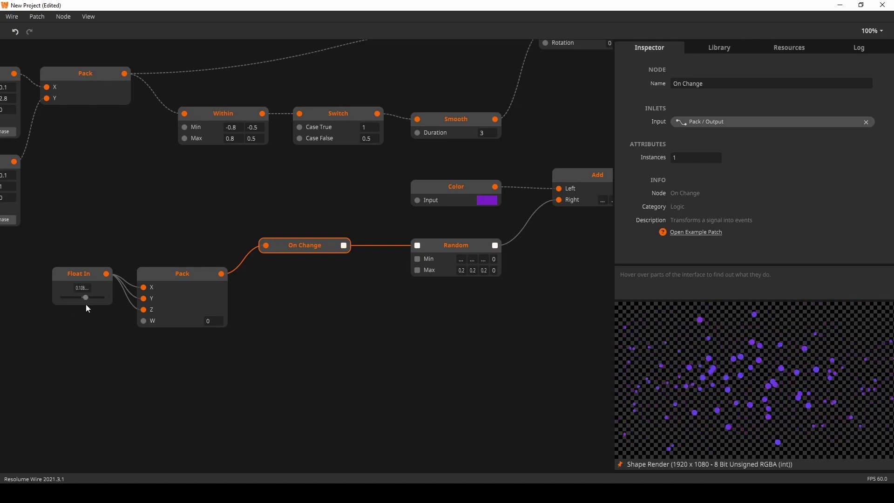
left_click(373, 281)
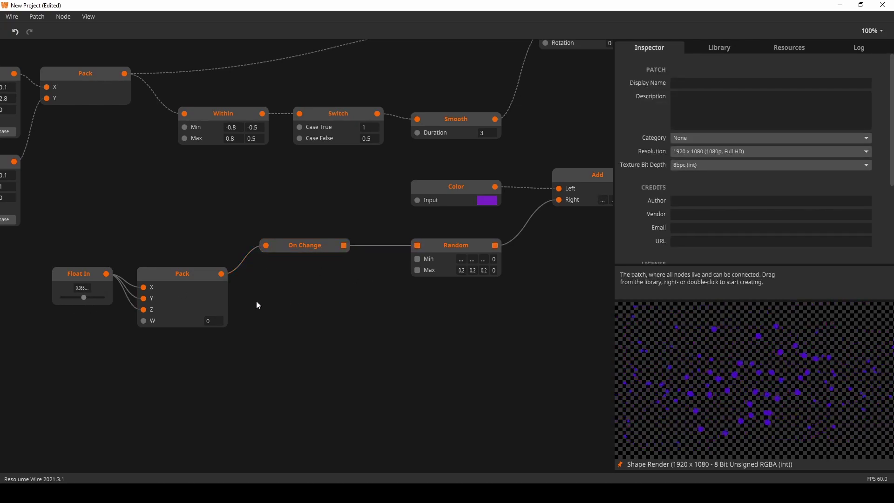
Connect On Change to the Random node's Max inlet and move On Change closer to the Pack node
left_click_drag(222, 275, 363, 300)
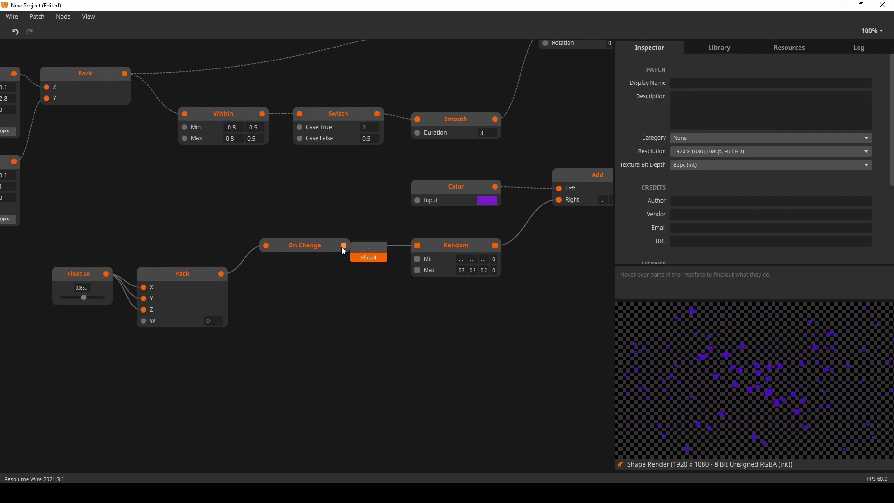
left_click_drag(342, 246, 420, 270)
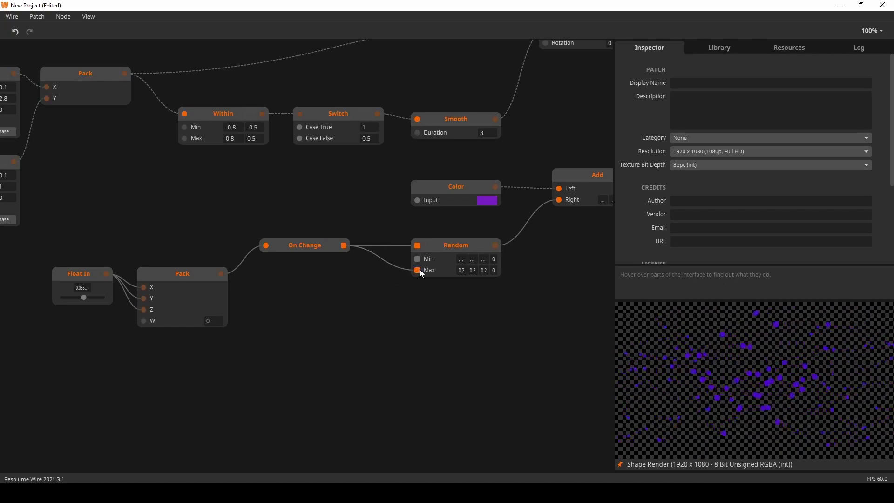
left_click_drag(370, 282, 319, 261)
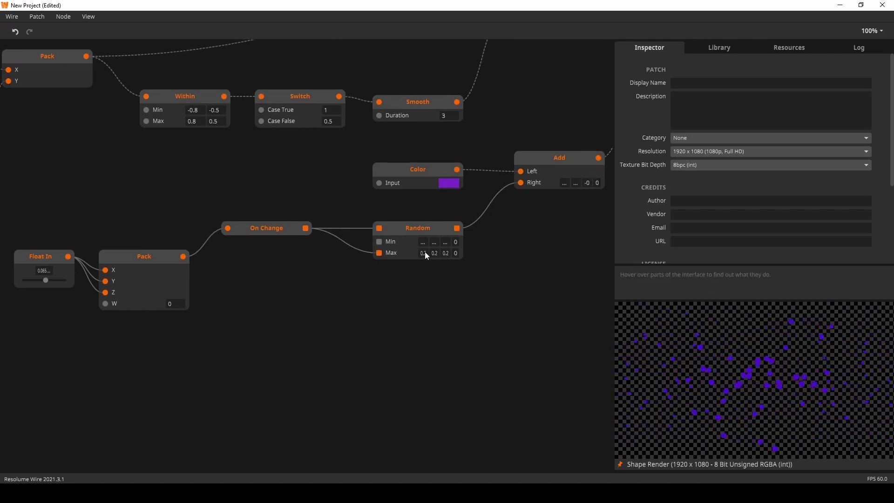
left_click(268, 233)
left_click_drag(268, 233, 249, 231)
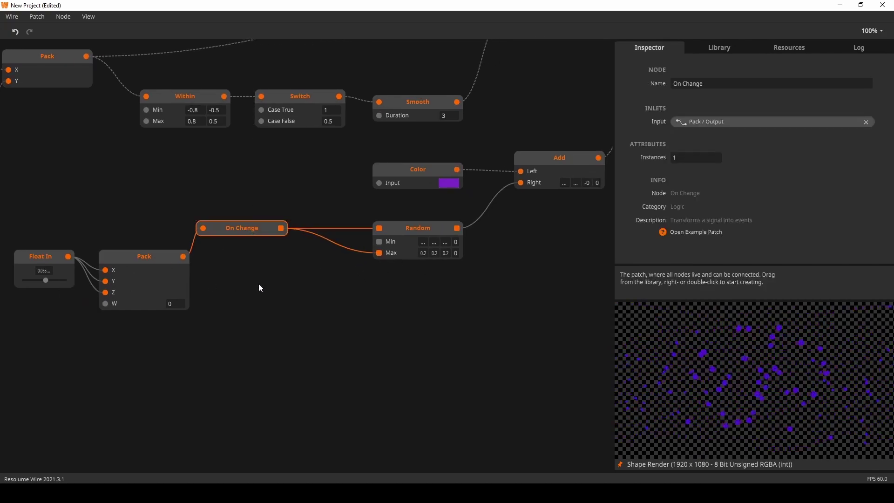
Add a Negate node fed by On Change and connect its output to the Random node's Min inlet
double_click(336, 336)
type("nega")
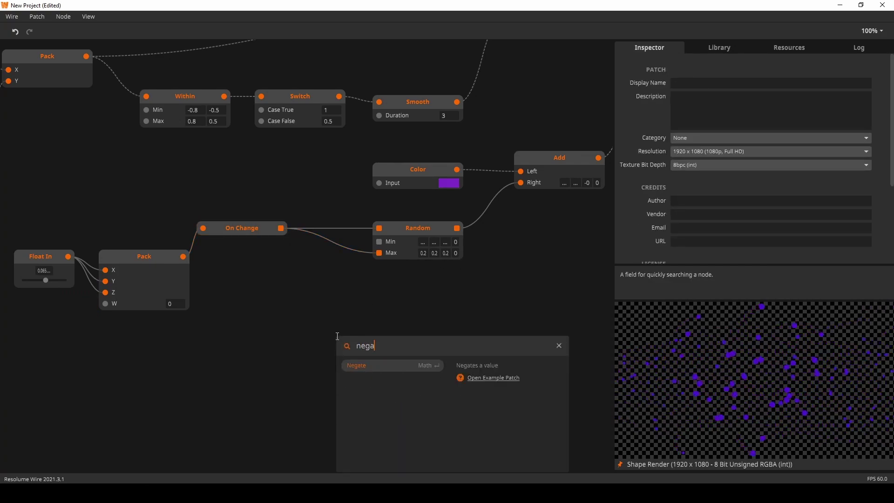
key("Return")
left_click_drag(281, 227, 339, 334)
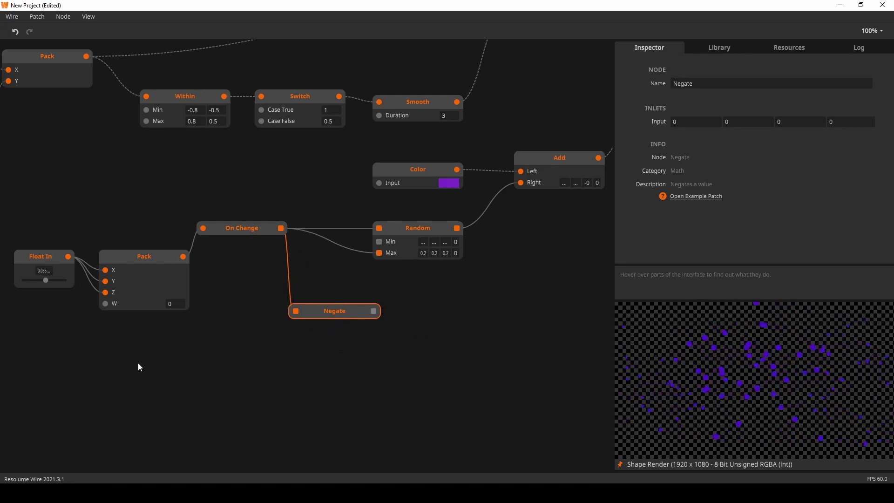
left_click_drag(103, 378, 260, 206)
left_click_drag(445, 286, 501, 218)
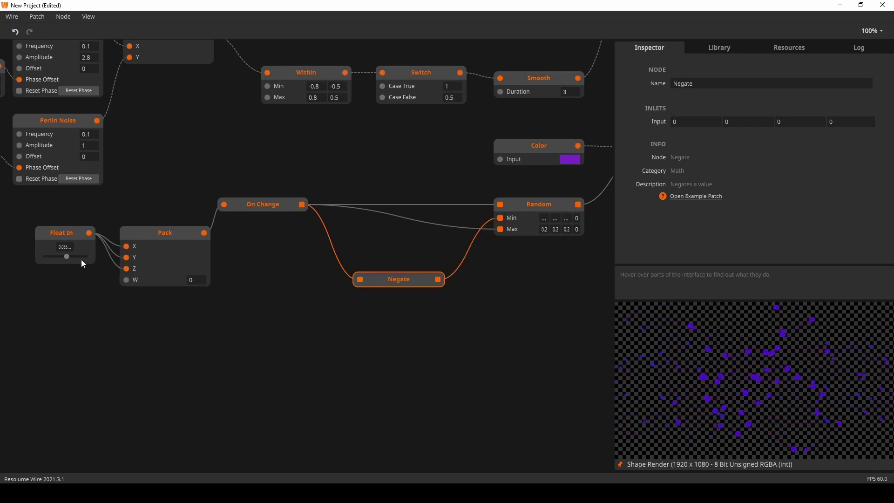
Raise the Float In value to about 0.17 and check the Random node's Min, Max and Instances
mouse_move(65, 255)
left_mouse_down()
mouse_move(78, 255)
mouse_move(69, 256)
left_mouse_up()
left_click(512, 320)
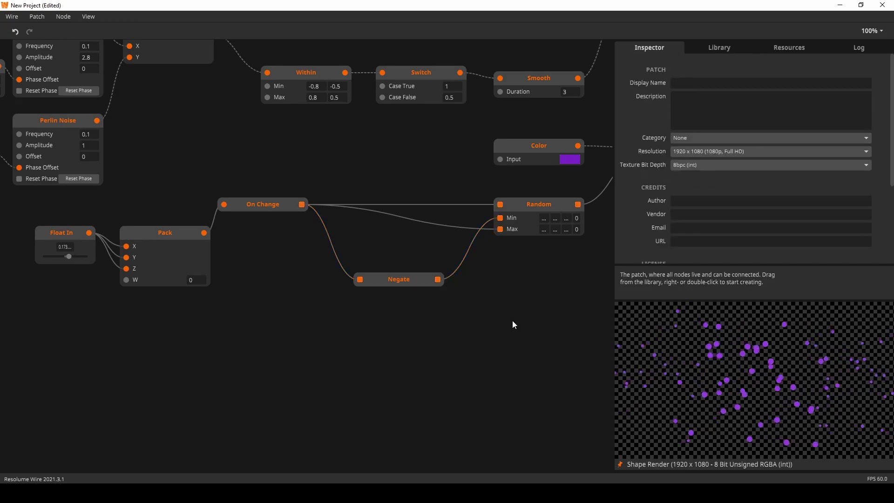
scroll(437, 237, "right", 5)
left_click(440, 218)
scroll(271, 324, "left", 3)
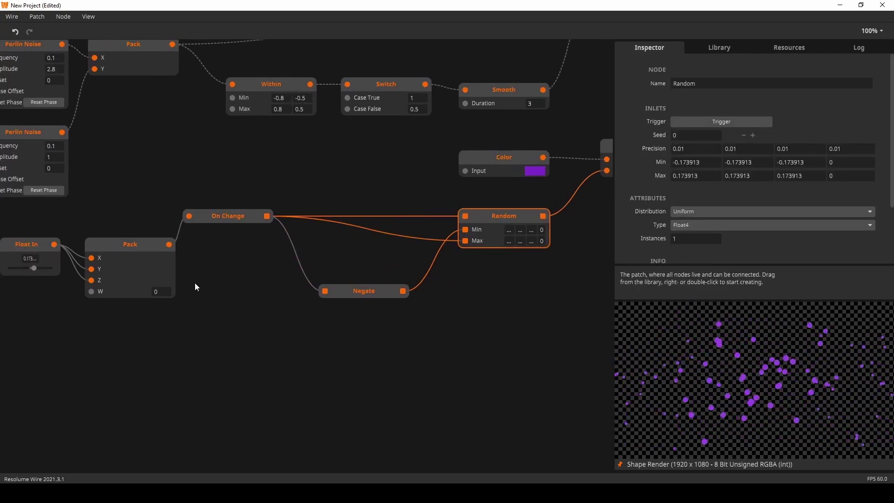
Set the Instances of the Pack node fed by Float In to 100
left_click(170, 279)
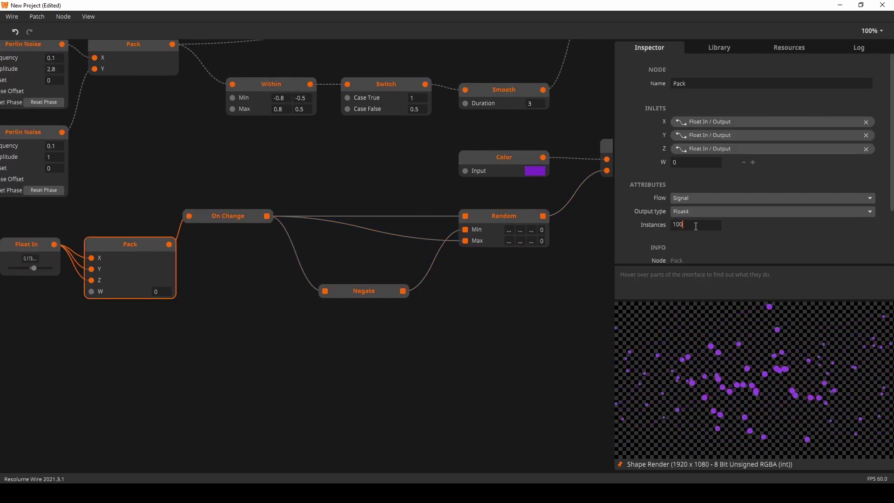
key("Return")
scroll(379, 285, "left", 2)
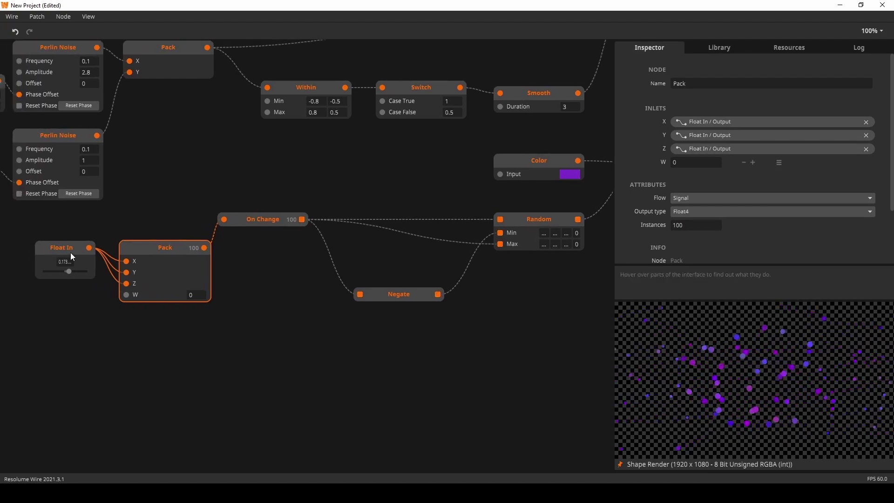
Sweep the Float In value up to 1 to test the colour spread, and set it to 0.1
left_click_drag(69, 272, 75, 272)
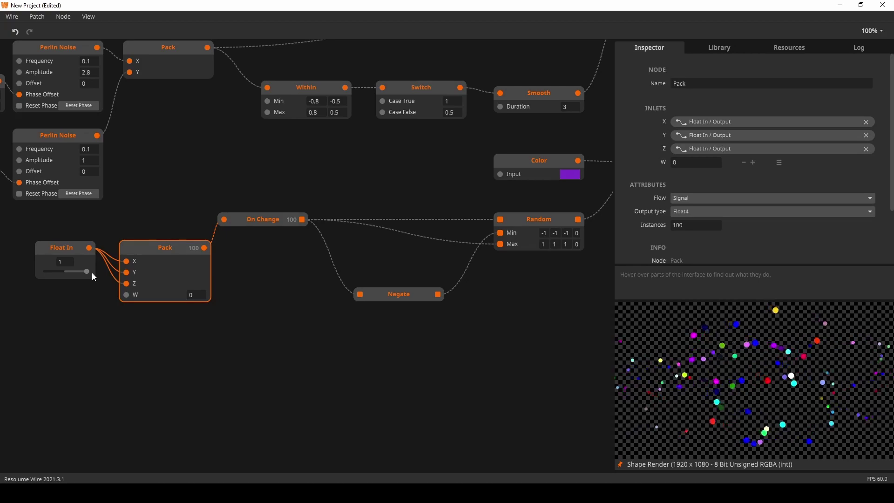
left_click_drag(89, 273, 83, 272)
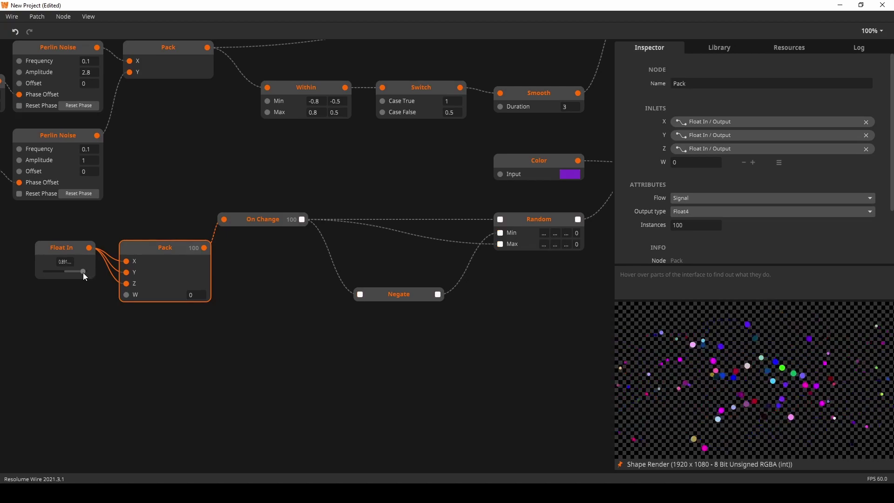
type("0.1")
key("Return")
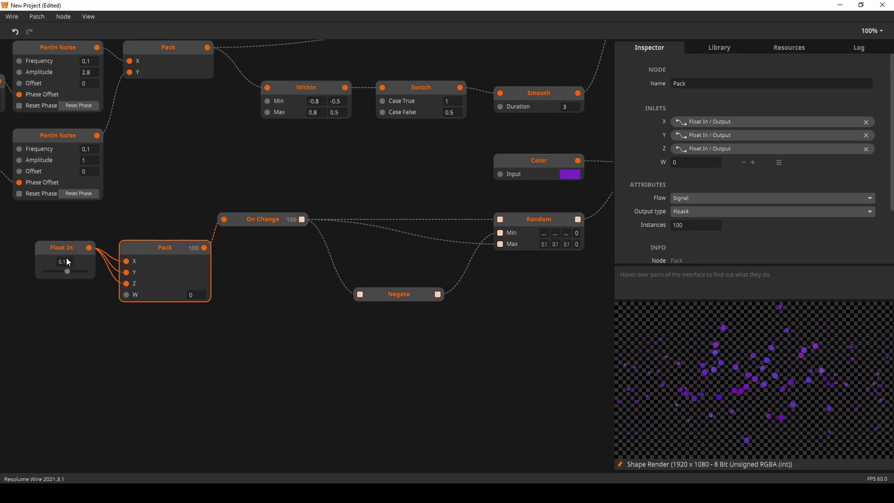
Try a lower alpha for the Color node's purple, and restore it to full opacity
mouse_move(128, 285)
scroll(373, 333, "right", 5)
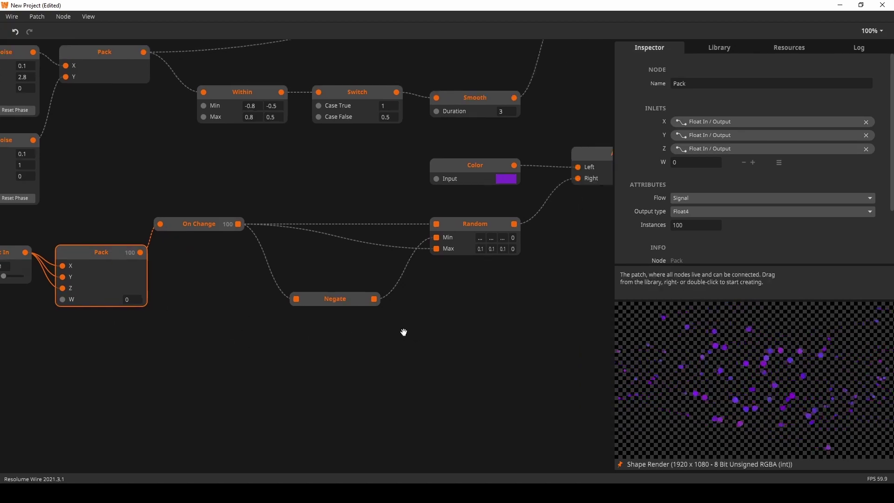
scroll(508, 282, "right", 4)
scroll(508, 282, "up", 2)
left_click(394, 214)
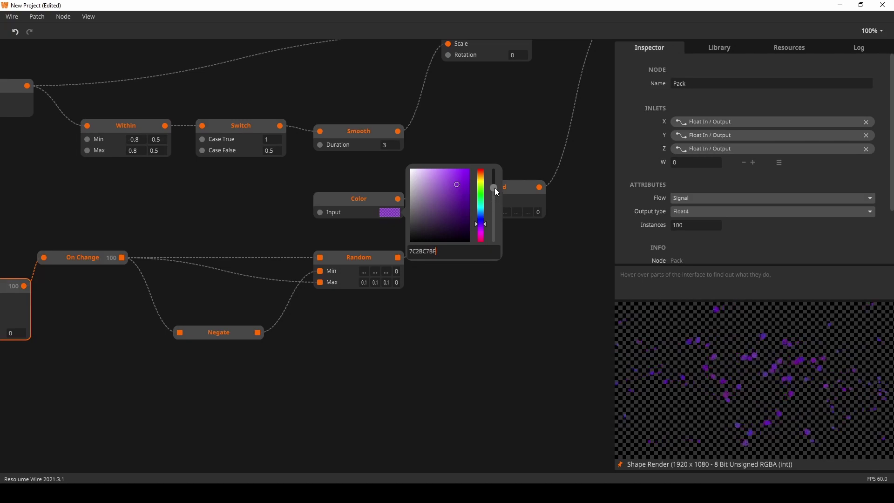
left_click_drag(494, 188, 495, 178)
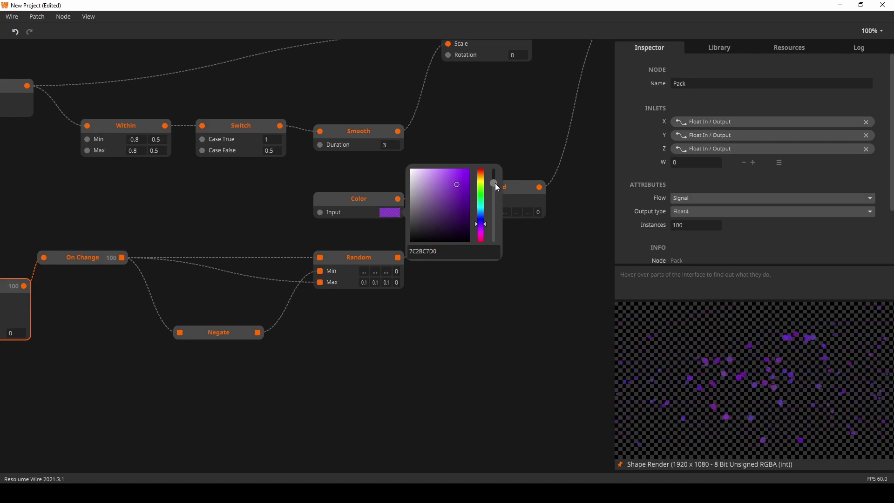
left_click(487, 323)
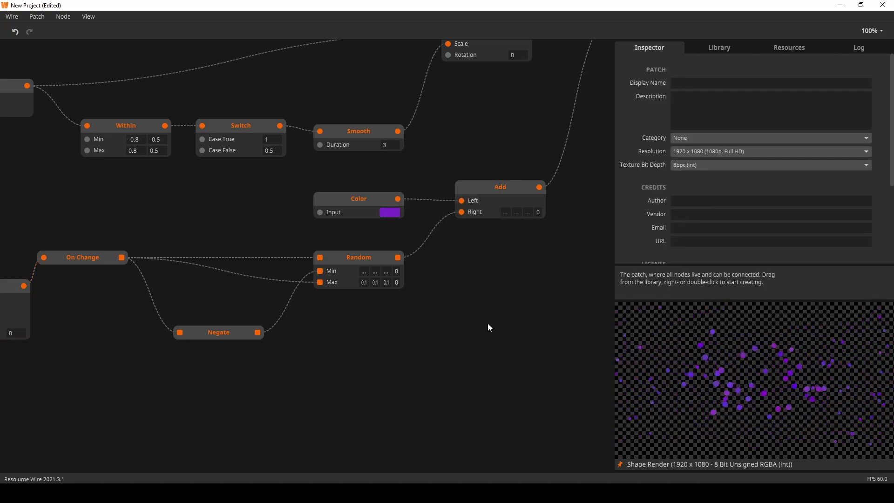
Add a Blur node, feed it from Shape Render's output, and align it beside the Shape Render node
left_click_drag(510, 279, 336, 272)
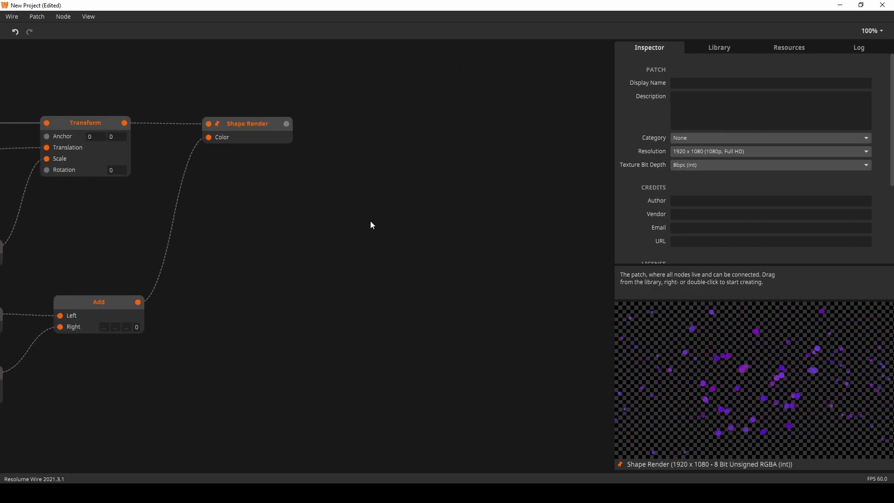
left_click_drag(250, 128, 247, 124)
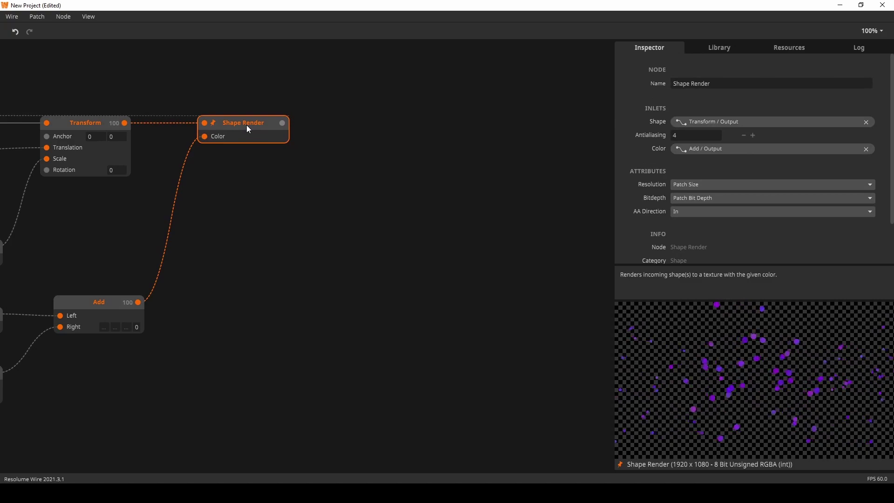
double_click(387, 202)
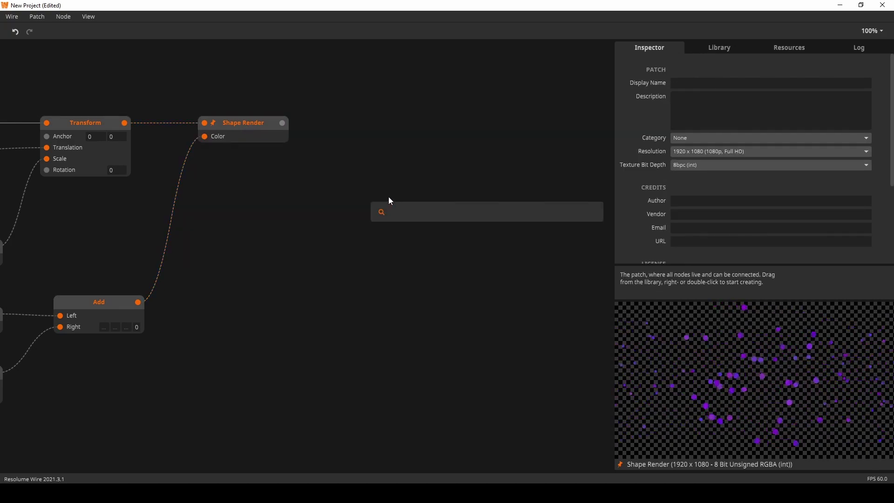
type("blur")
key("Return")
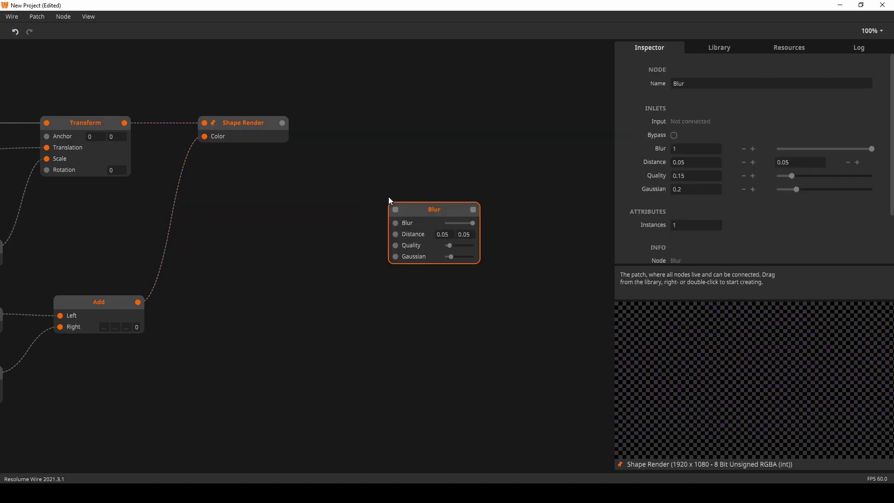
left_click_drag(284, 122, 399, 122)
left_click(259, 120)
left_click(381, 122)
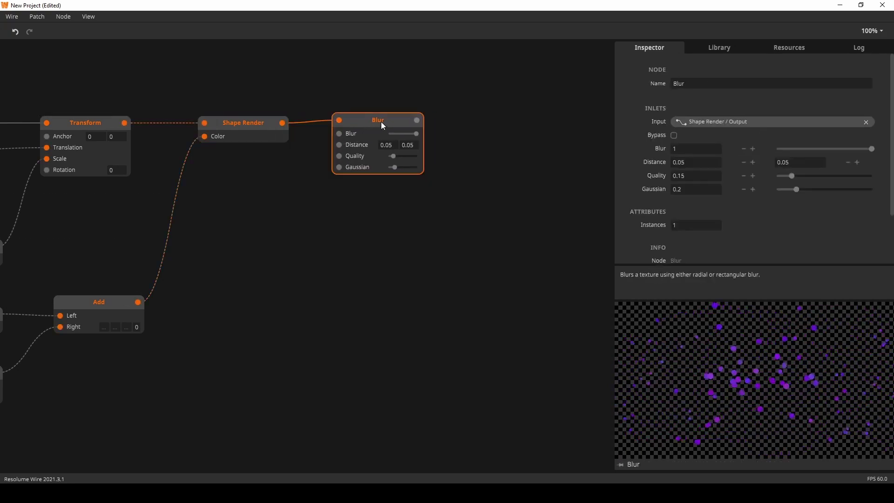
key("Return")
left_click_drag(395, 117, 365, 122)
Set the Blur node's Distance to 0.3 by 0.3 and its Gaussian to about 0.29
left_click(371, 147)
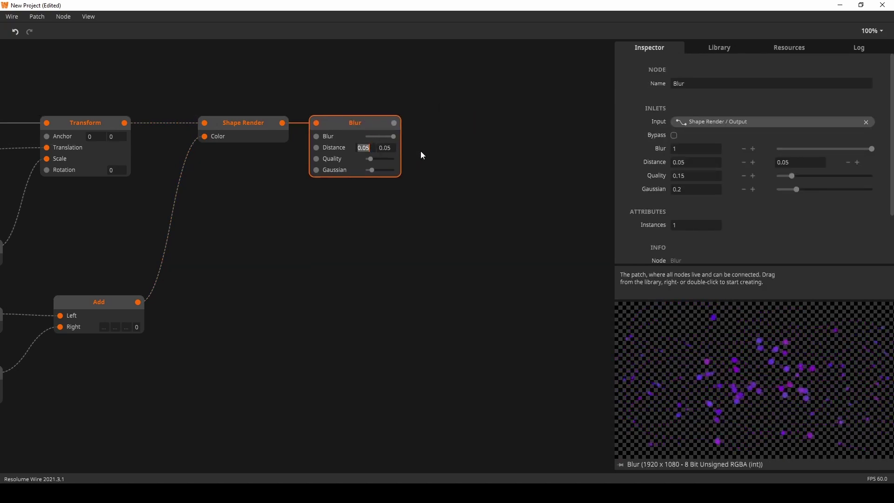
type(".3")
key("Tab")
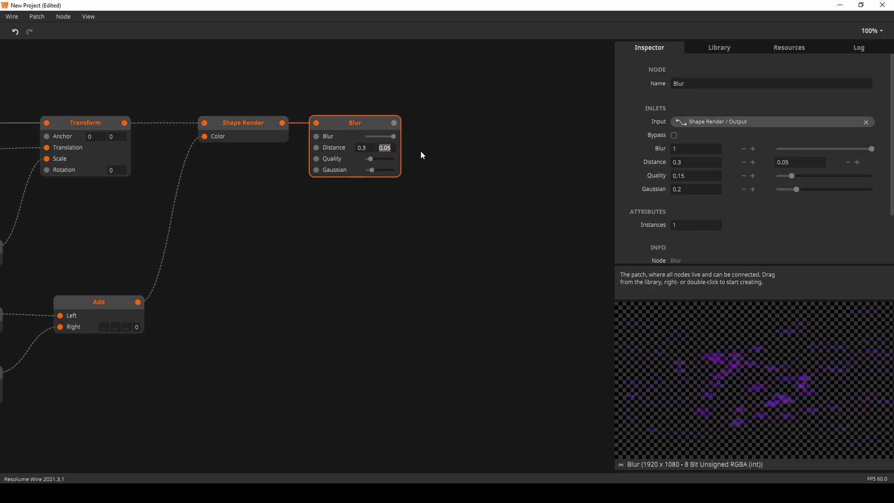
type(".3")
key("Return")
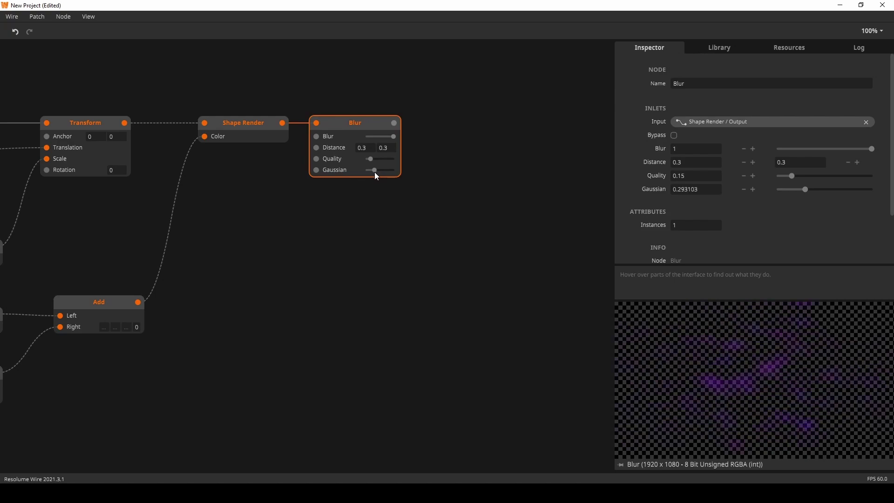
Add a Video Mixer node beyond the Blur node and set its number of Inputs to 4
left_click(439, 175)
scroll(419, 179, "right", 3)
double_click(398, 175)
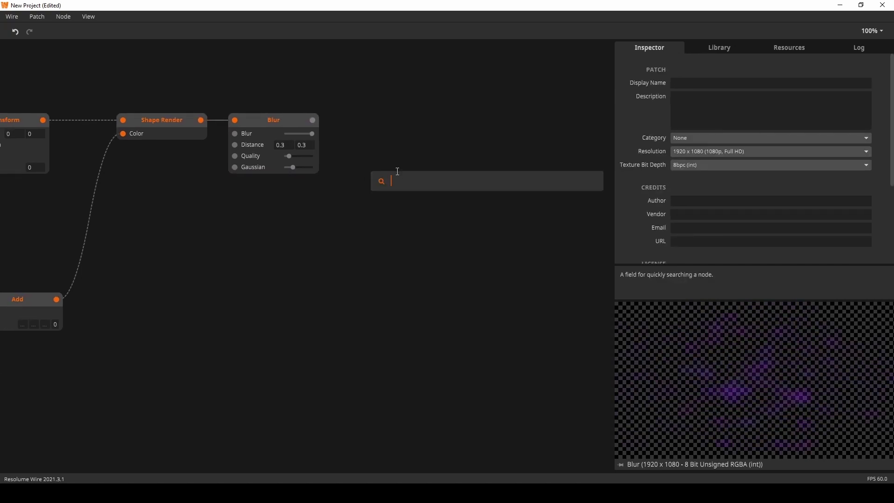
type("video")
key("Return")
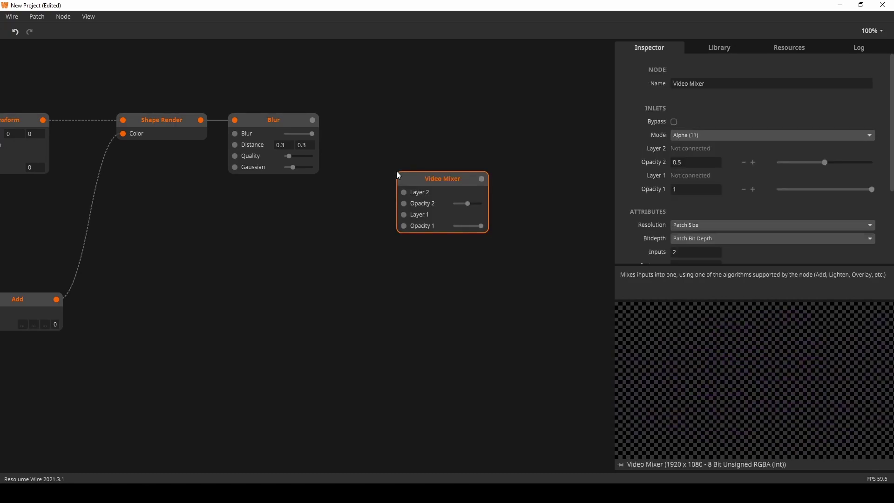
scroll(701, 215, "down", 1)
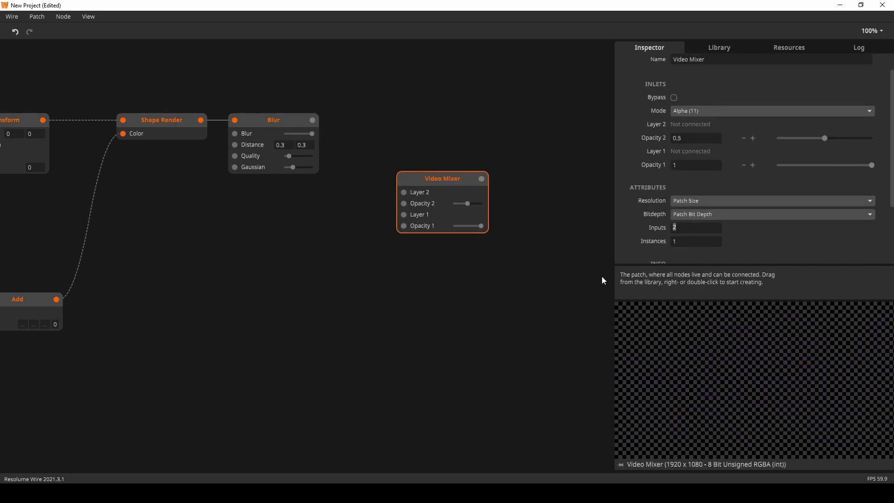
left_click(494, 303)
left_click_drag(417, 175, 424, 214)
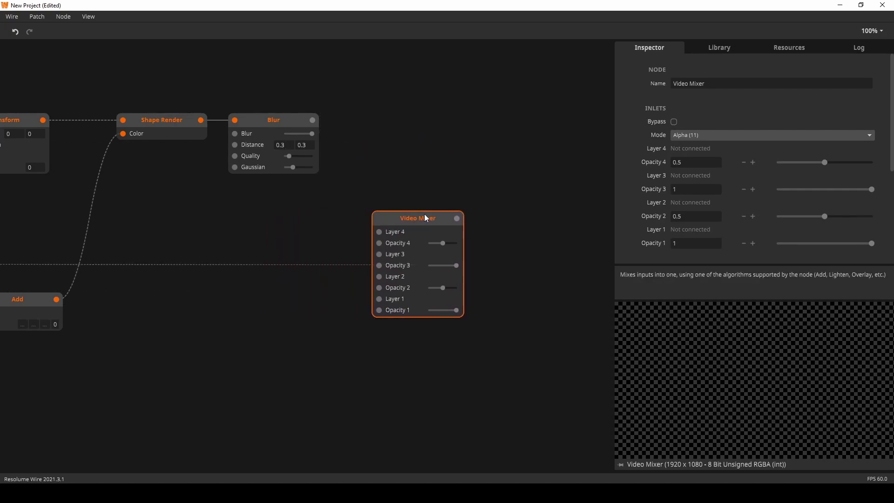
Add a Hub node below Blur and feed it from Shape Render's output
double_click(267, 229)
type("hub")
key("Return")
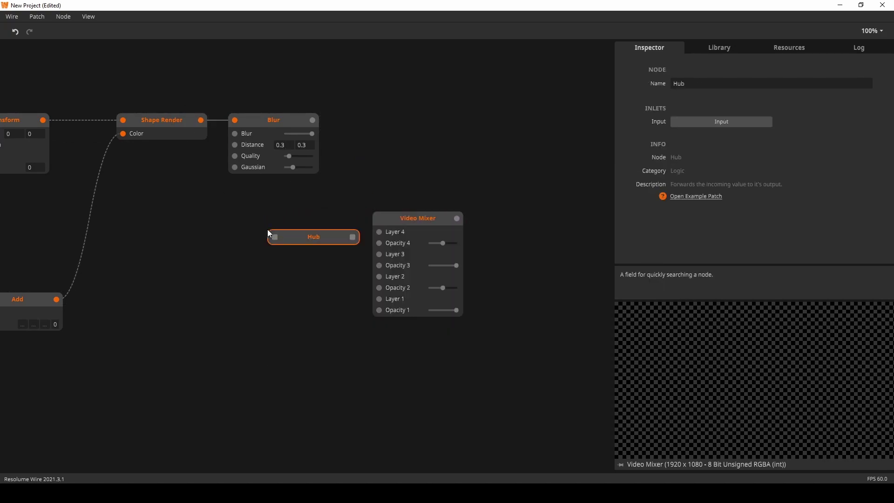
left_click_drag(201, 120, 264, 243)
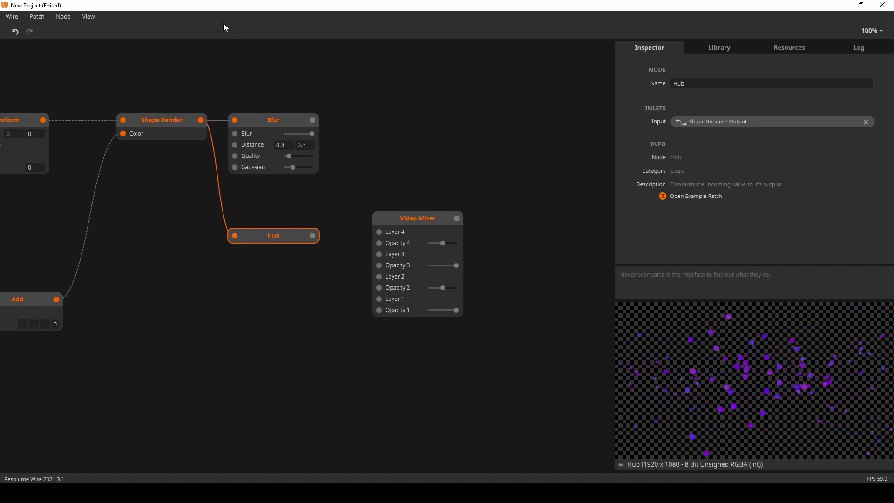
Connect Hub to the Video Mixer's Layer 4 and Blur to Layer 3, with Opacity 4 at about 0.52
left_click_drag(426, 214, 435, 175)
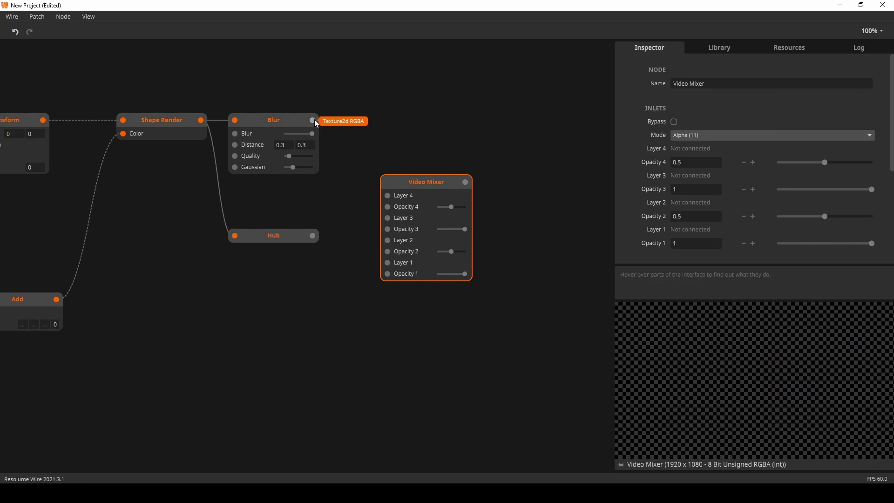
left_click_drag(313, 235, 392, 193)
left_click_drag(451, 207, 466, 208)
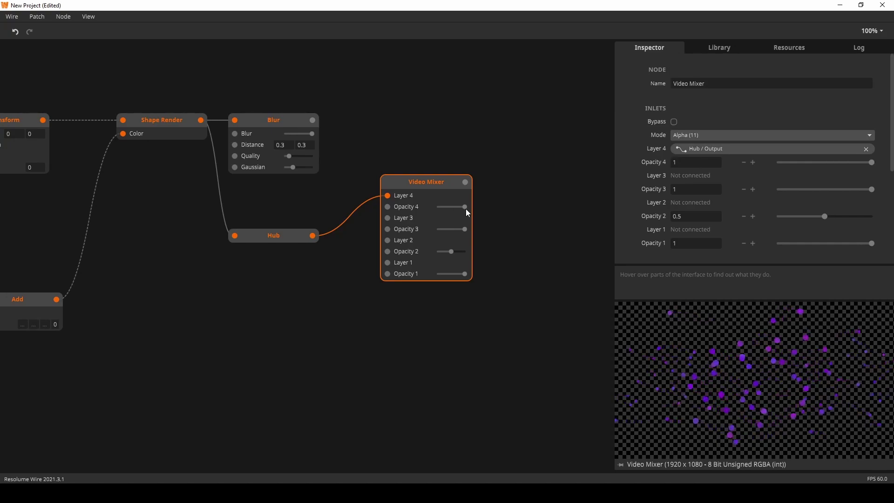
left_click_drag(312, 121, 387, 217)
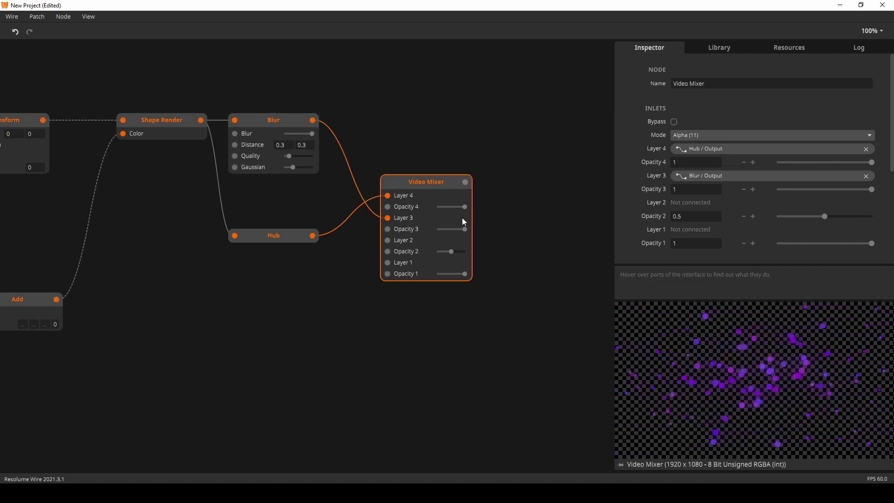
left_click_drag(461, 229, 454, 207)
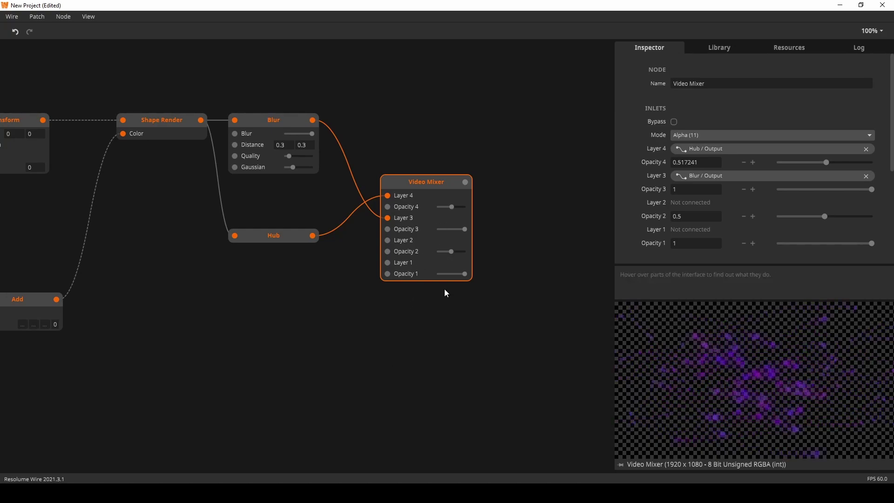
Add a black Solid Color node below Hub and connect it to the Video Mixer's Layer 1
double_click(283, 363)
type("soli")
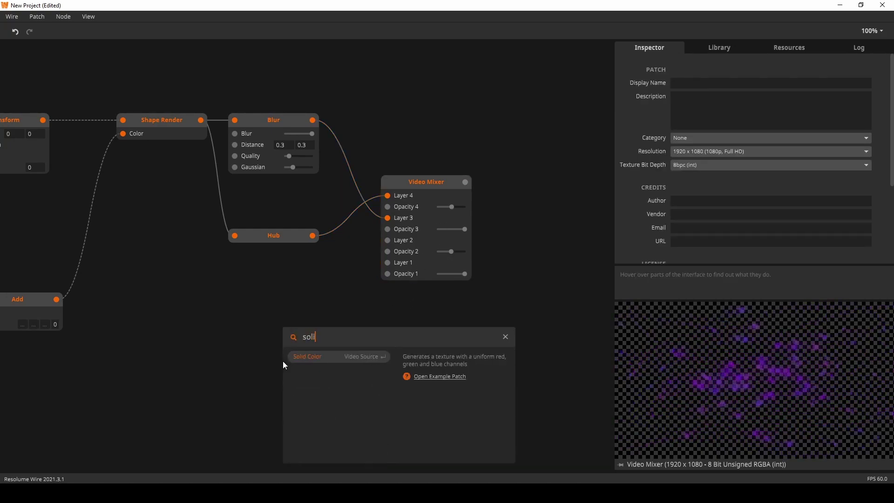
key("Return")
left_click(360, 383)
left_click_drag(419, 349, 296, 457)
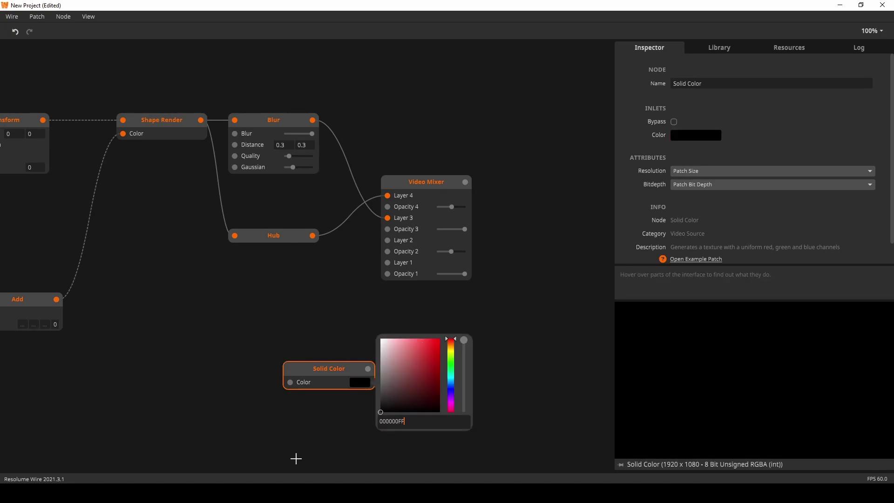
left_click(296, 457)
left_click_drag(368, 369, 387, 263)
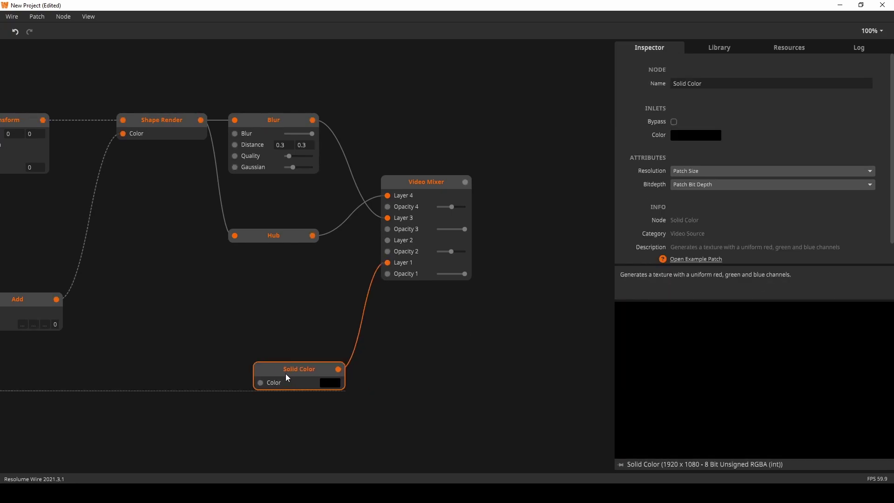
left_click_drag(286, 371, 231, 370)
Preview the Video Mixer's output and compare it with the Blur node's output
left_click(440, 181)
left_click_drag(530, 186, 463, 185)
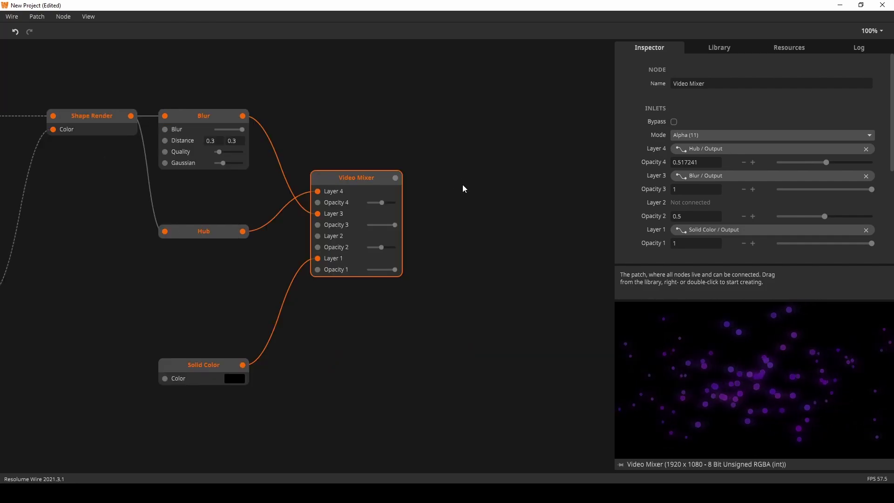
left_click(474, 193)
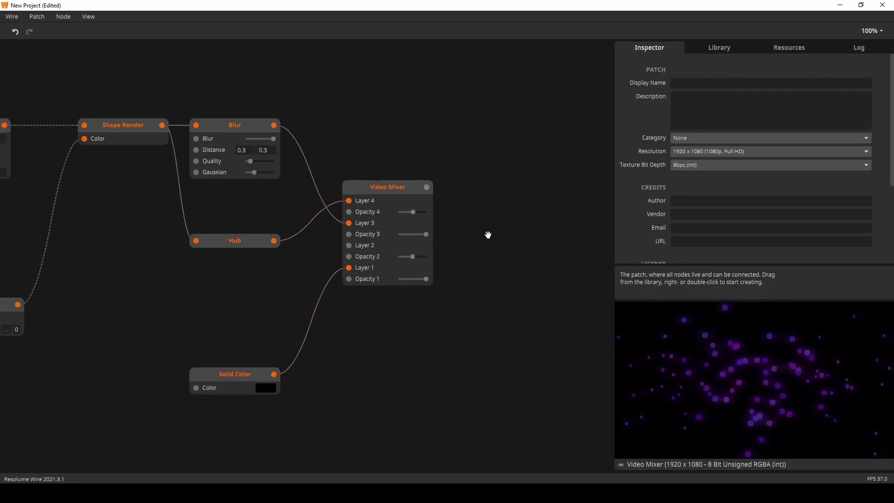
left_click(224, 129)
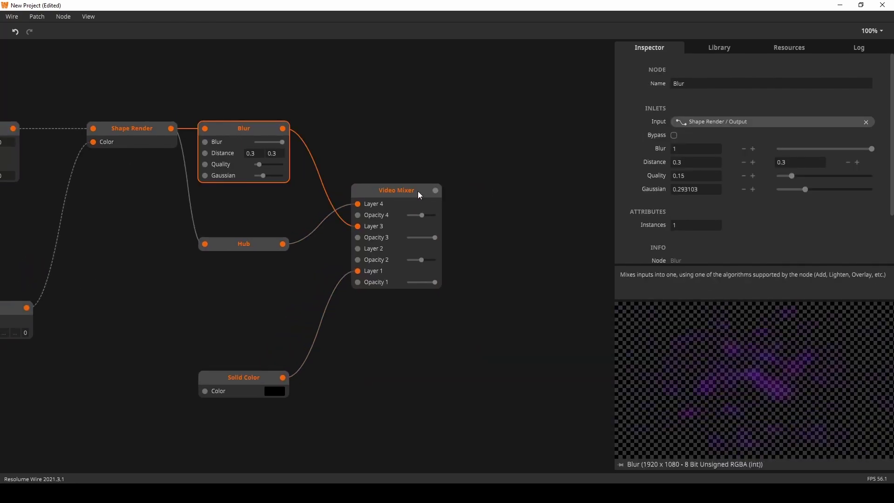
left_click(403, 199)
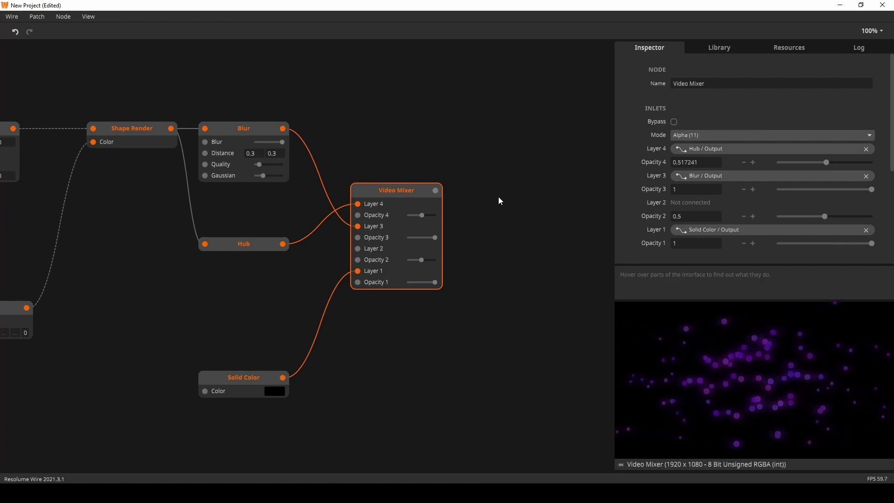
Add a Transform node after the Video Mixer and feed its output back into Layer 2 through a Delay node placed above the mixer
double_click(516, 181)
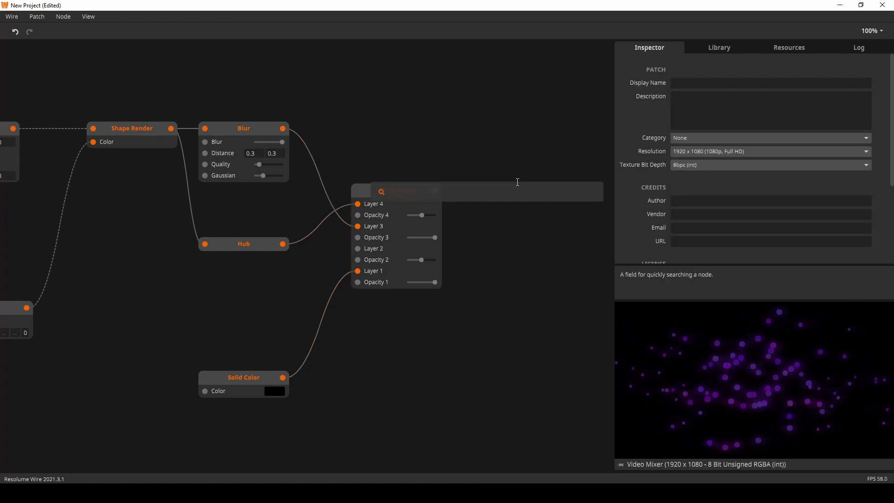
type("trans")
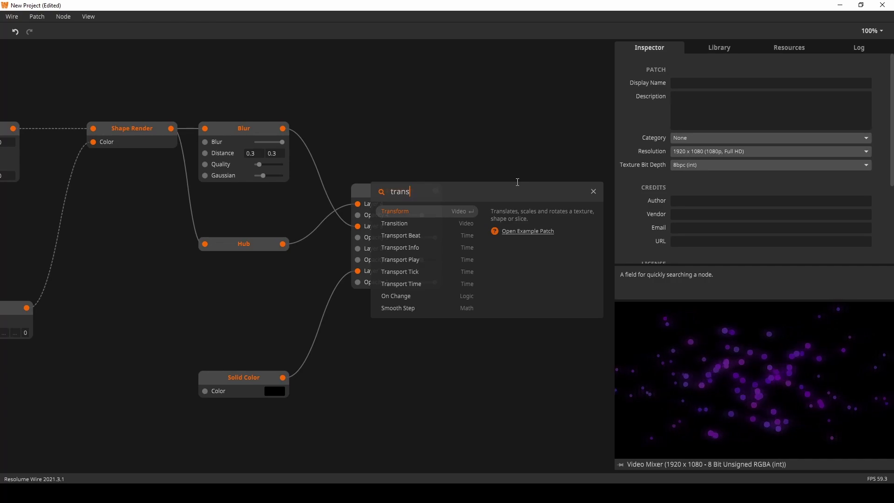
key("Return")
left_click_drag(435, 190, 362, 249)
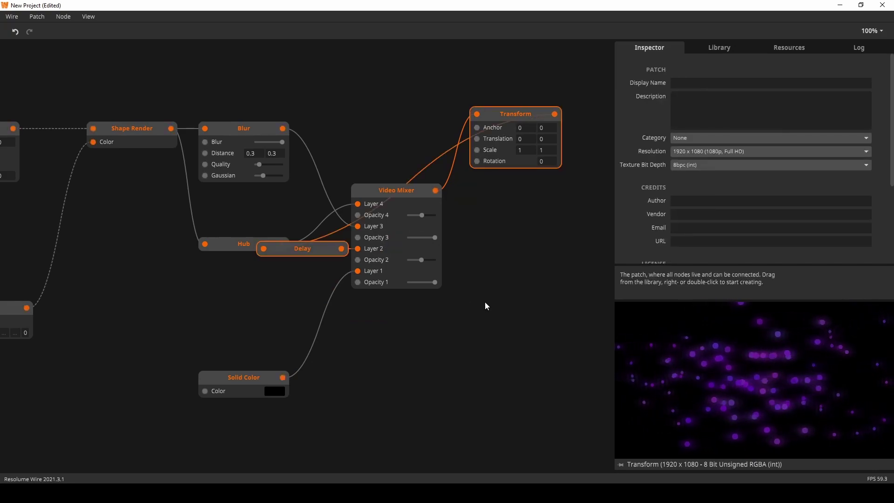
left_click_drag(293, 250, 375, 88)
Raise the Video Mixer's Opacity 2 to near maximum, lower Opacity 4, and set the Blur node's Quality to maximum
left_click_drag(421, 259, 432, 259)
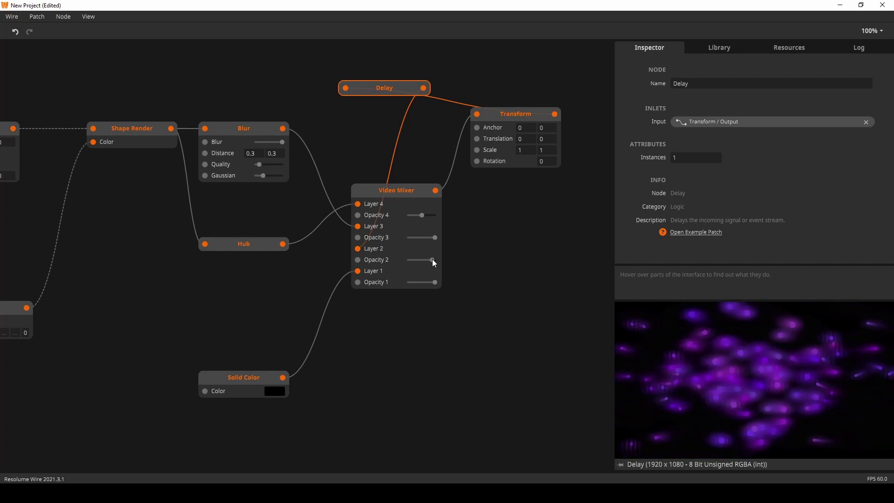
left_click_drag(422, 215, 413, 215)
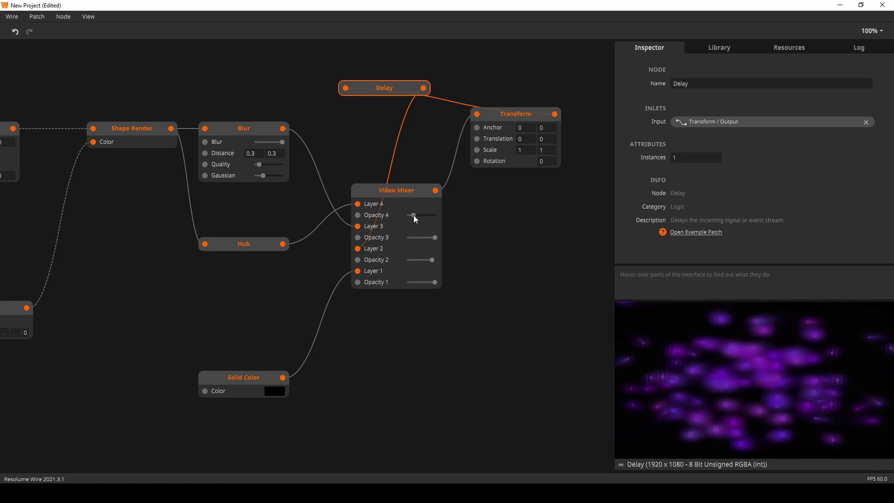
left_click_drag(259, 165, 298, 169)
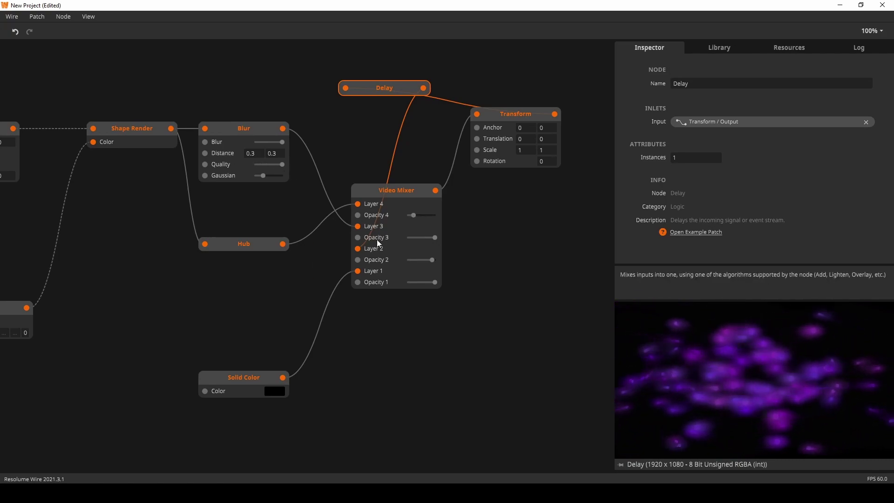
Raise the Video Mixer's Opacity 4 slightly and set both Scale values of the Transform node after it to 1.1
left_click_drag(414, 215, 418, 217)
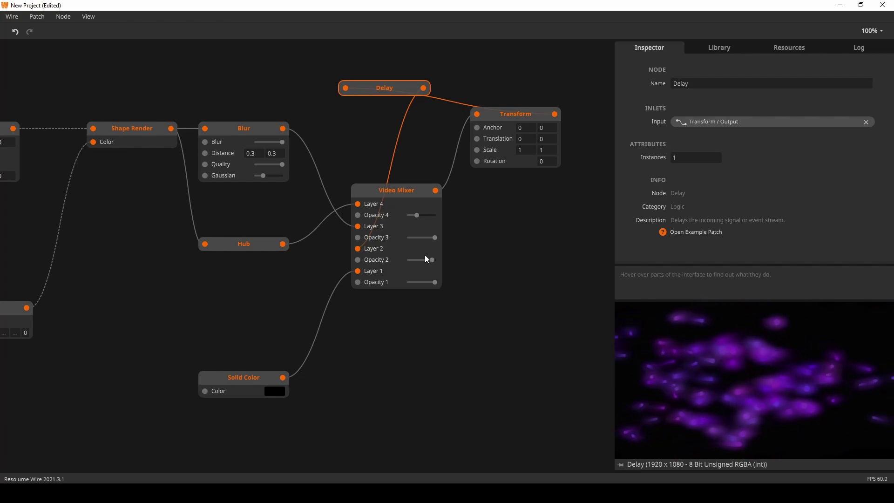
left_click_drag(532, 228, 496, 235)
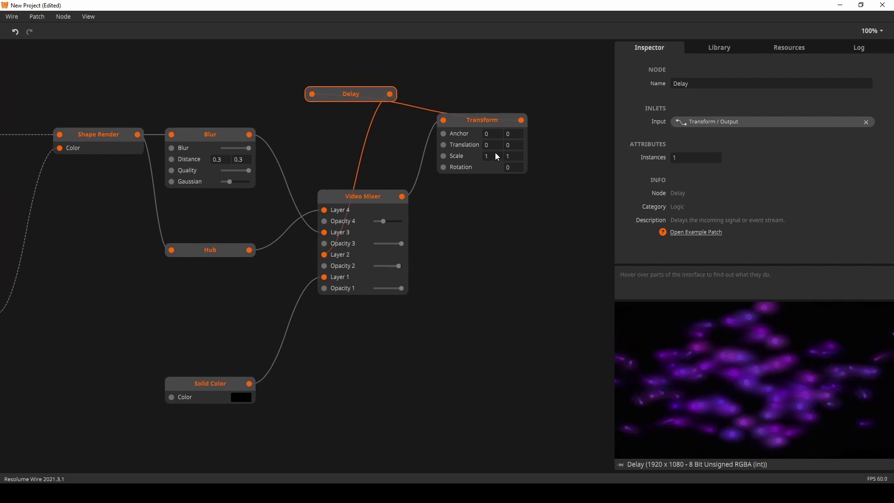
left_click_drag(495, 151, 514, 155)
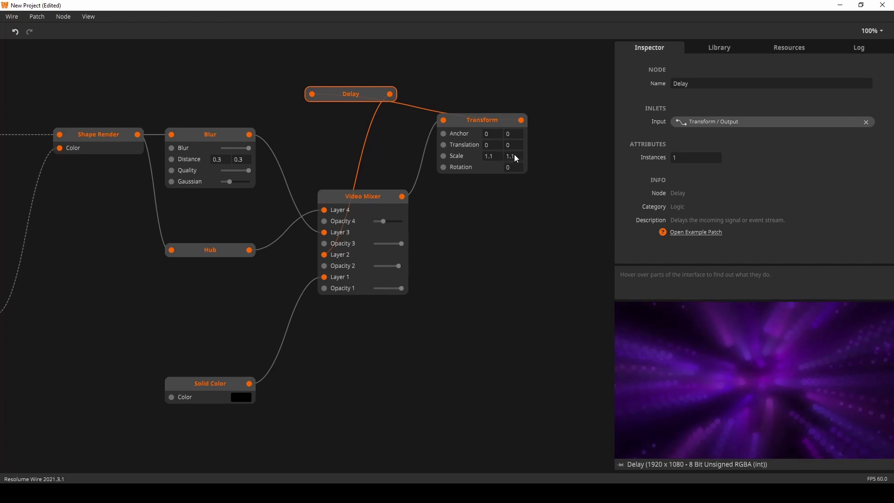
Fine-tune the Scale of the Transform node in the feedback loop to 1.051 horizontally and 1.03 vertically
left_click(488, 138)
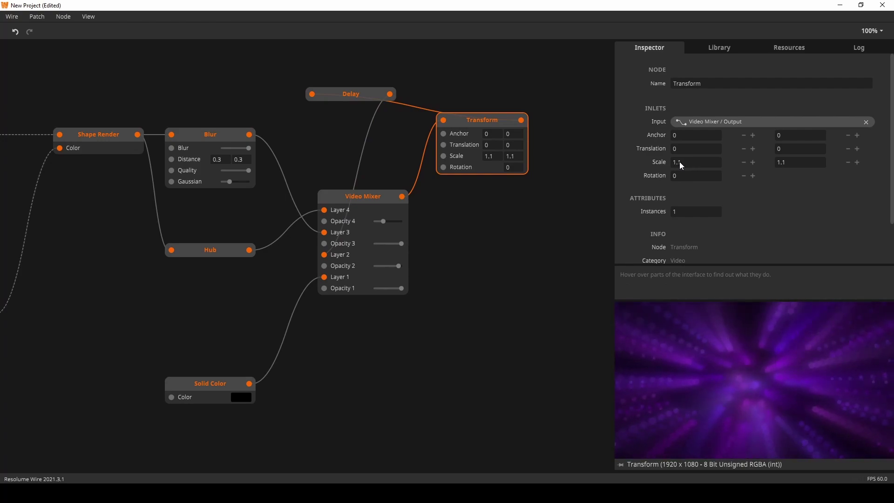
left_click_drag(680, 162, 680, 166)
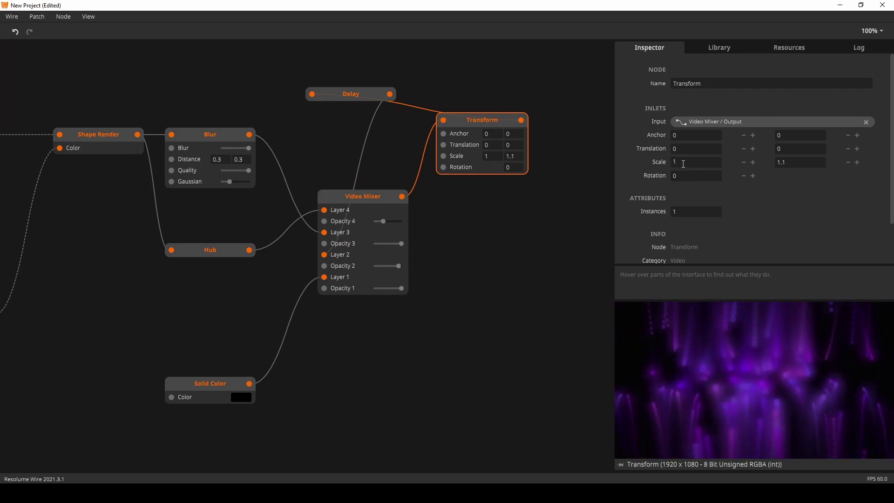
left_click_drag(684, 164, 685, 166)
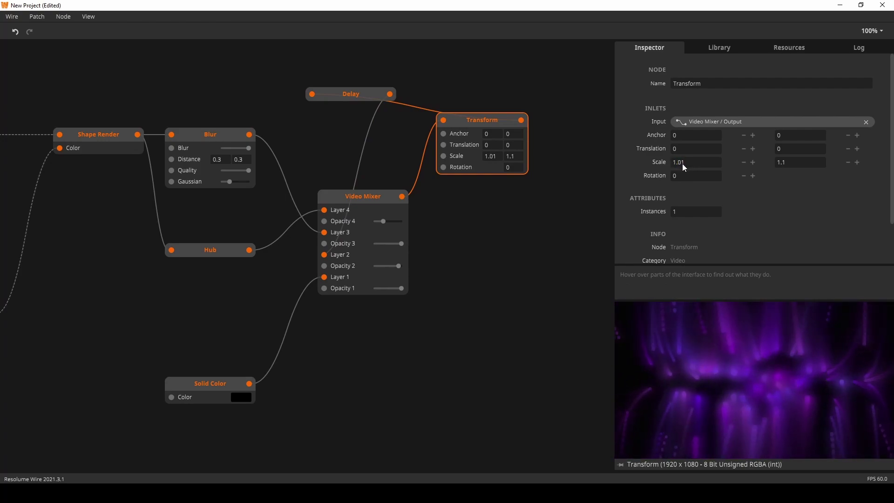
left_click(817, 163)
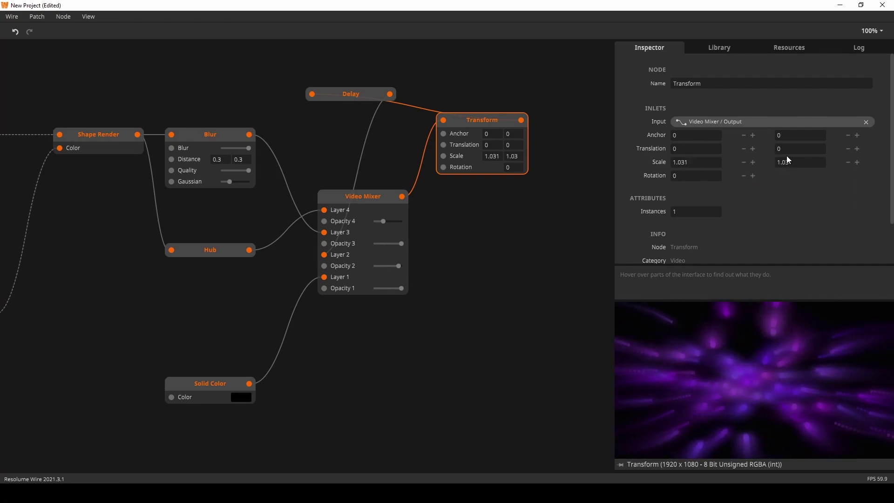
left_click_drag(788, 149, 792, 138)
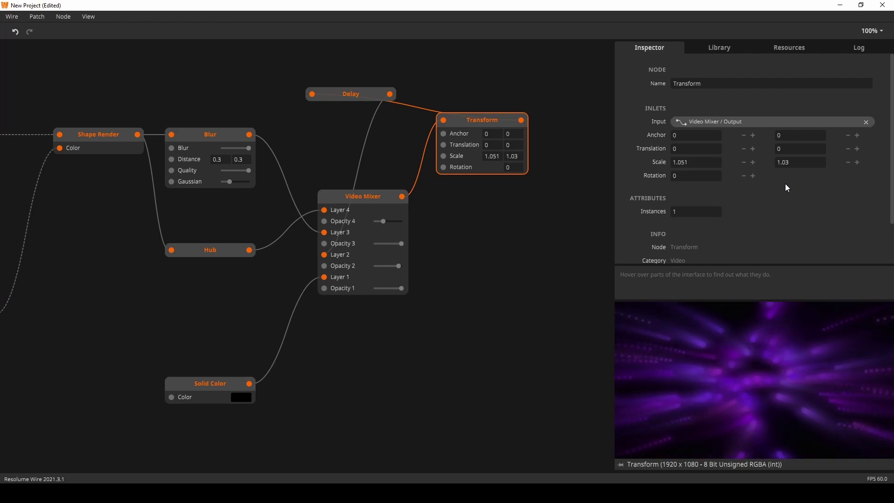
Raise the Video Mixer's Opacity 2 to about 0.955 to lengthen the feedback trails
left_click_drag(395, 326, 417, 320)
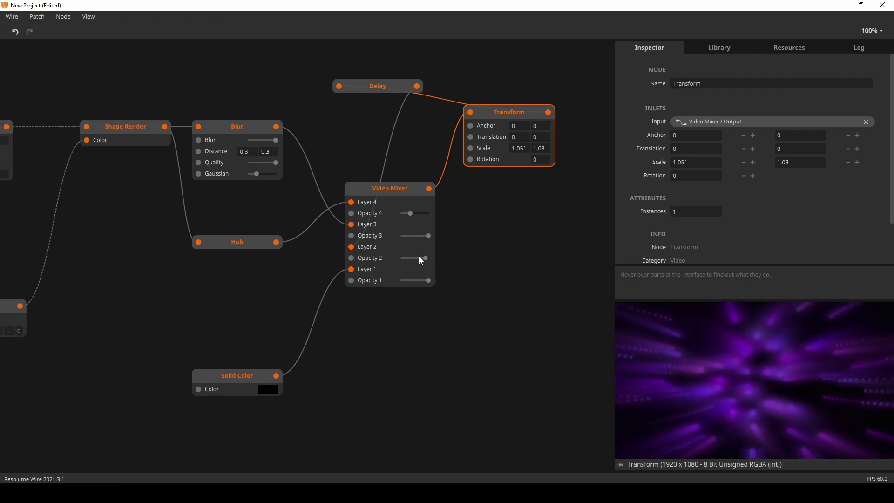
left_click(392, 194)
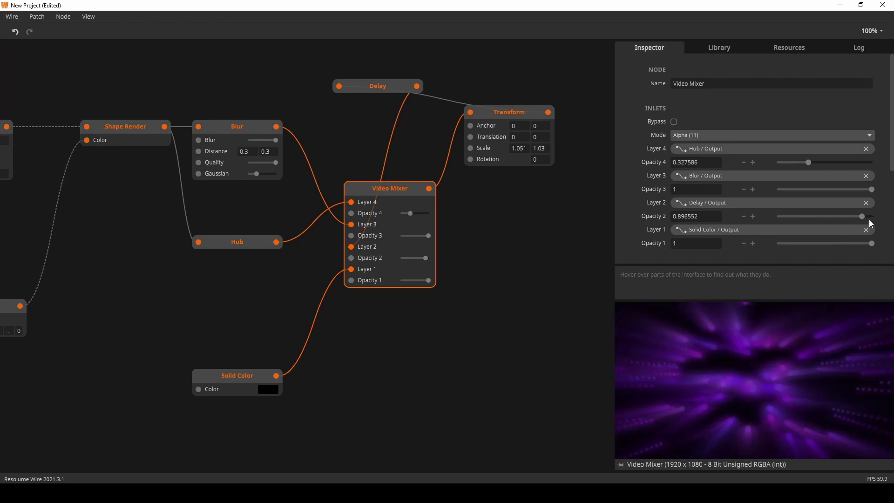
left_click_drag(862, 215, 867, 216)
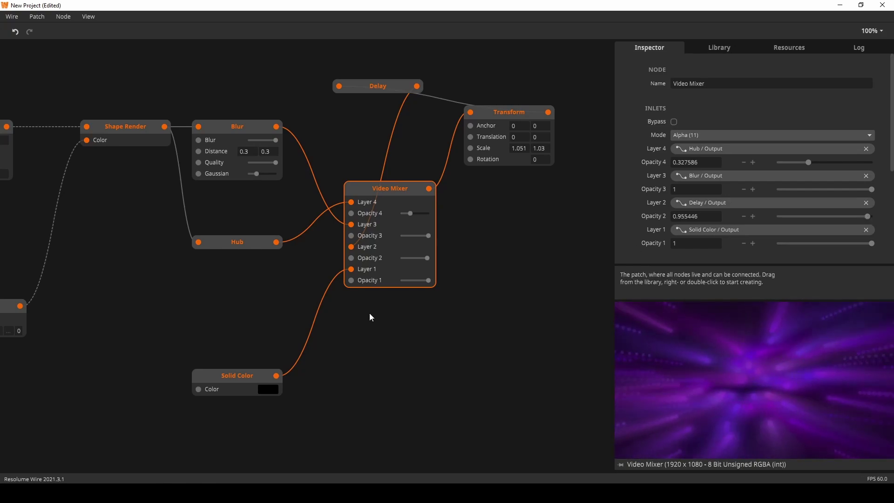
Set the Amplitude of the lower Perlin Noise node, which feeds Pack's Y, to 2
mouse_move(155, 321)
left_mouse_down()
mouse_move(329, 335)
mouse_move(549, 336)
left_mouse_up()
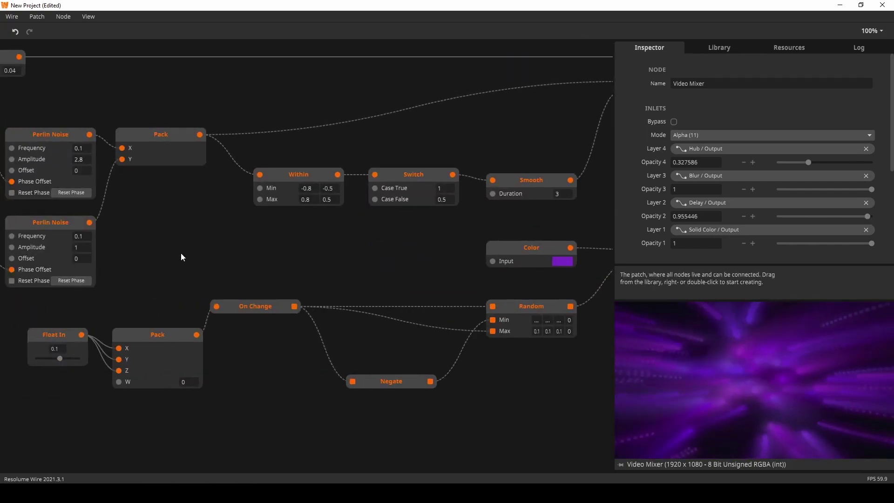
left_click_drag(183, 256, 443, 263)
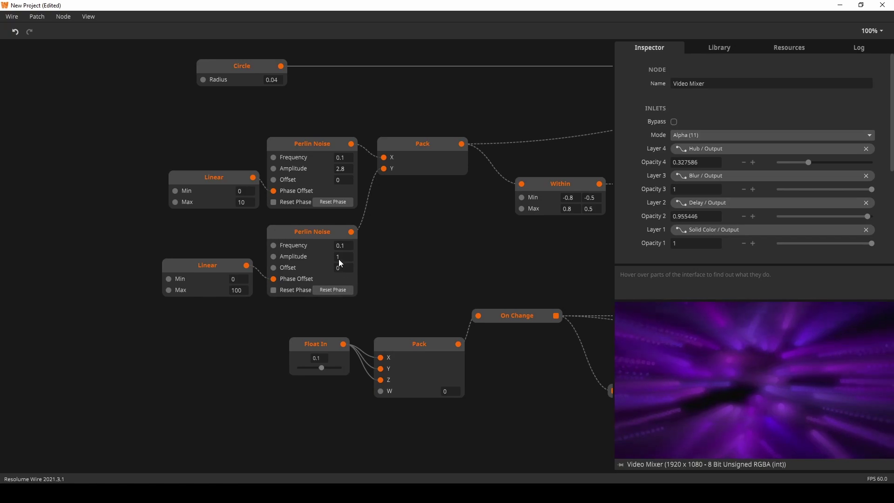
left_click_drag(340, 257, 340, 256)
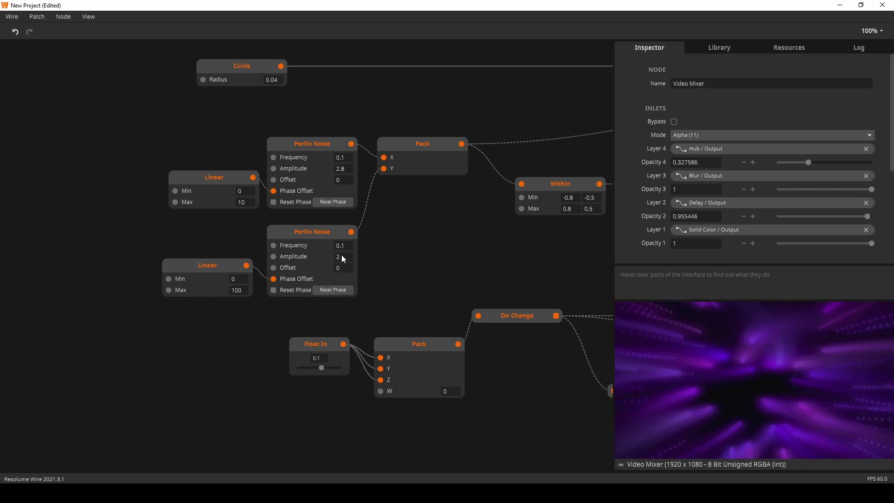
Review the whole patch from the noise and colour nodes to the Video Mixer and its feedback loop
left_click_drag(539, 381, 361, 333)
left_click_drag(568, 324, 243, 346)
left_click_drag(431, 295, 371, 350)
left_click_drag(528, 253, 434, 331)
left_click_drag(503, 329, 278, 292)
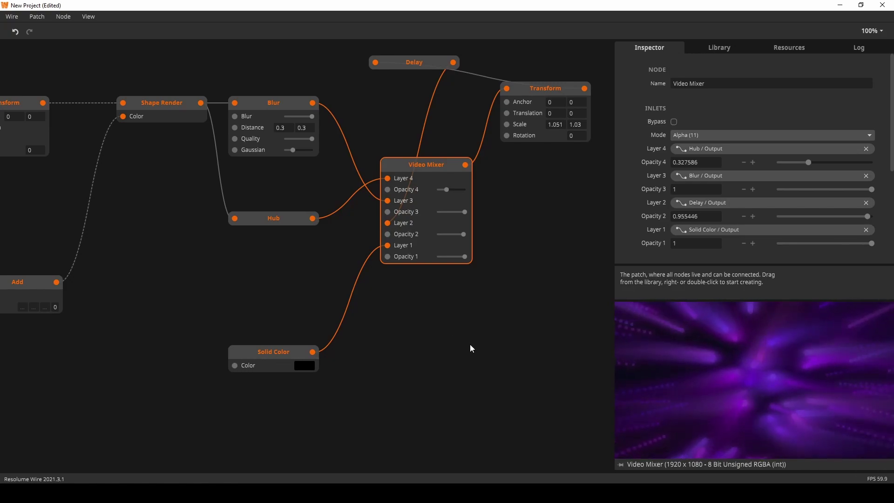
scroll(331, 322, "left", 5)
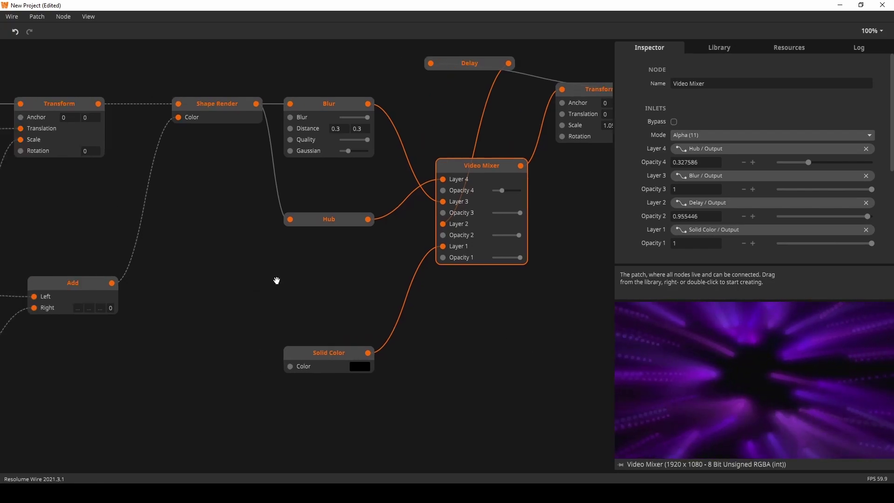
left_click_drag(219, 371, 535, 336)
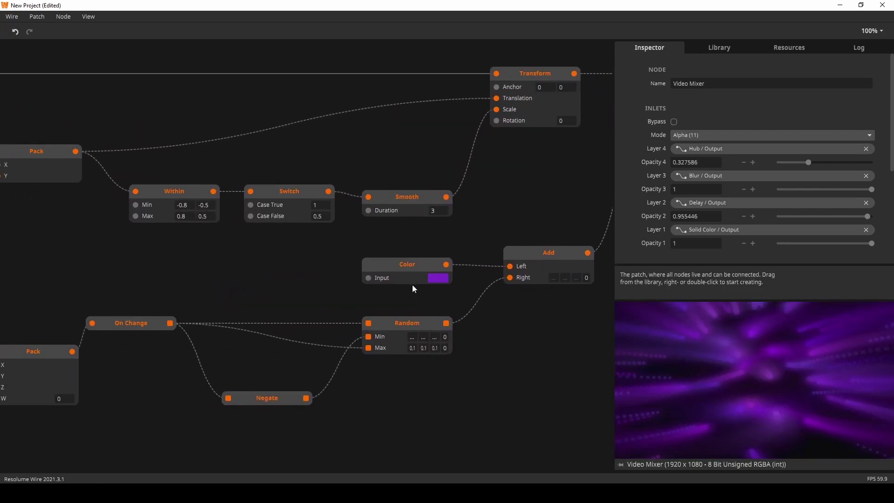
left_click_drag(259, 277, 411, 286)
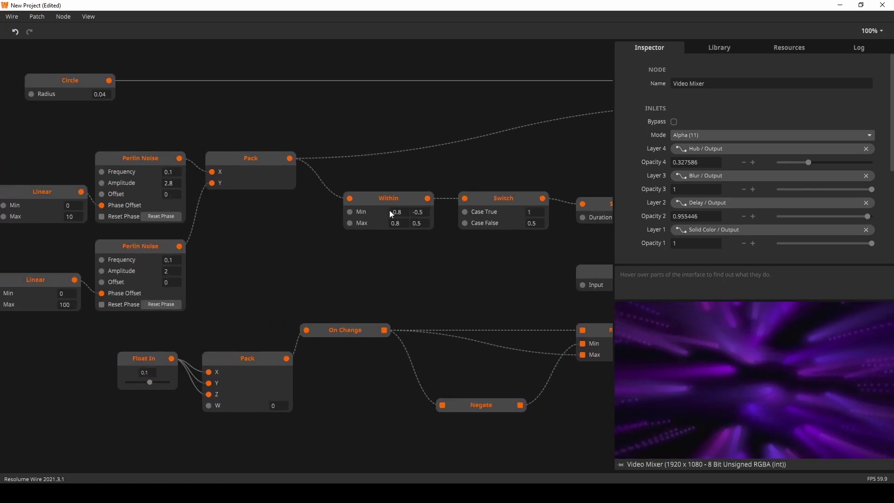
left_click_drag(471, 273, 375, 213)
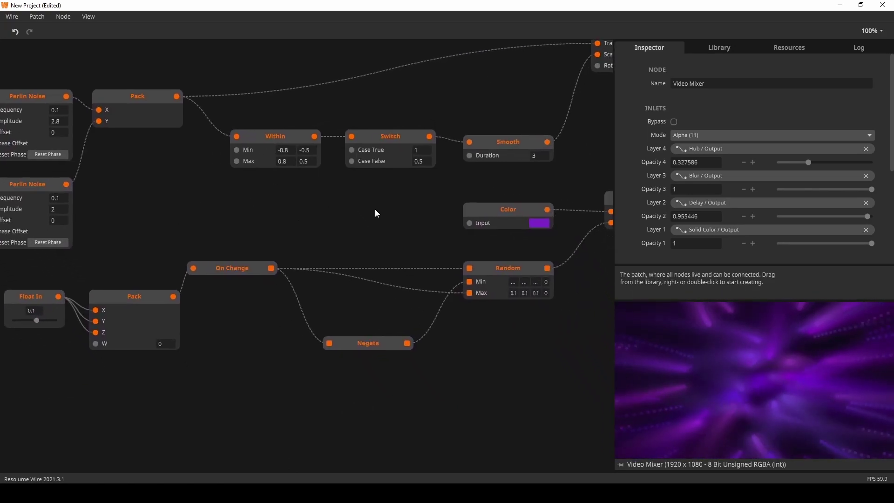
scroll(402, 226, "right", 8)
scroll(402, 226, "up", 2)
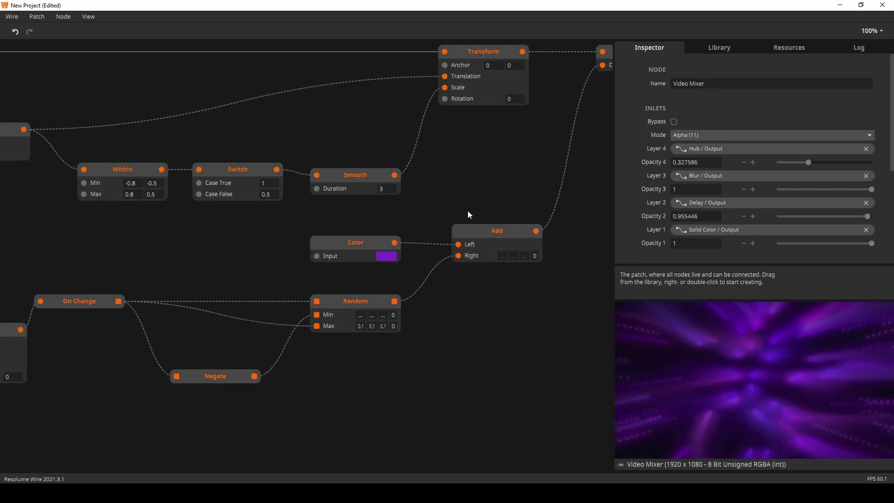